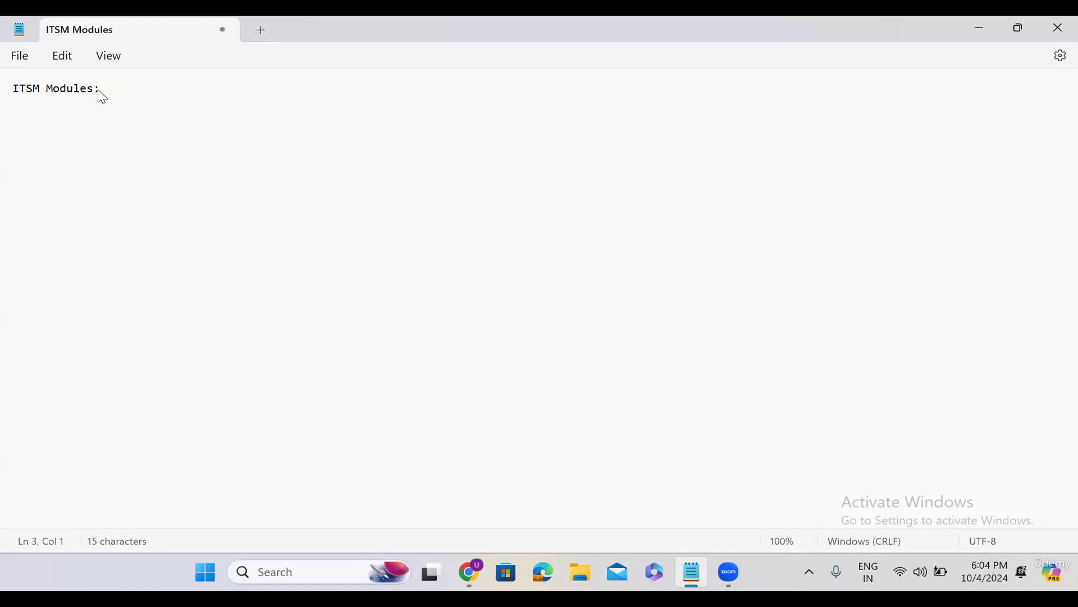
Add the heading 'Incident Management:' below the 'ITSM Modules:' title, fixing the typos
{"action": "left_click", "coordinate": [103, 88]}
{"action": "key", "text": "Return"}
{"action": "key", "text": "Return"}
{"action": "type", "text": "Incidenm"}
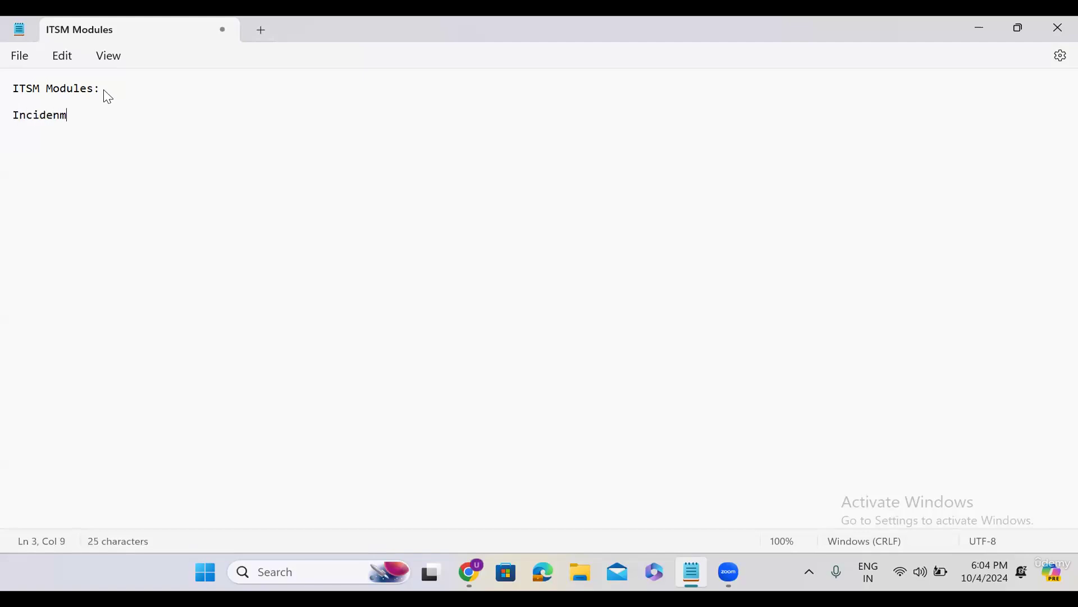
{"action": "type", "text": "t"}
{"action": "key", "text": "BackSpace"}
{"action": "key", "text": "BackSpace"}
{"action": "type", "text": "t Managemne"}
{"action": "type", "text": "t"}
{"action": "key", "text": "BackSpace"}
{"action": "key", "text": "BackSpace"}
{"action": "key", "text": "BackSpace"}
{"action": "type", "text": "ent:"}
Write 'What is incident: sudden interruption in the service is called incident.', correcting 'inturreption' to 'interruption'
{"action": "key", "text": "Return"}
{"action": "key", "text": "Return"}
{"action": "type", "text": "What is in"}
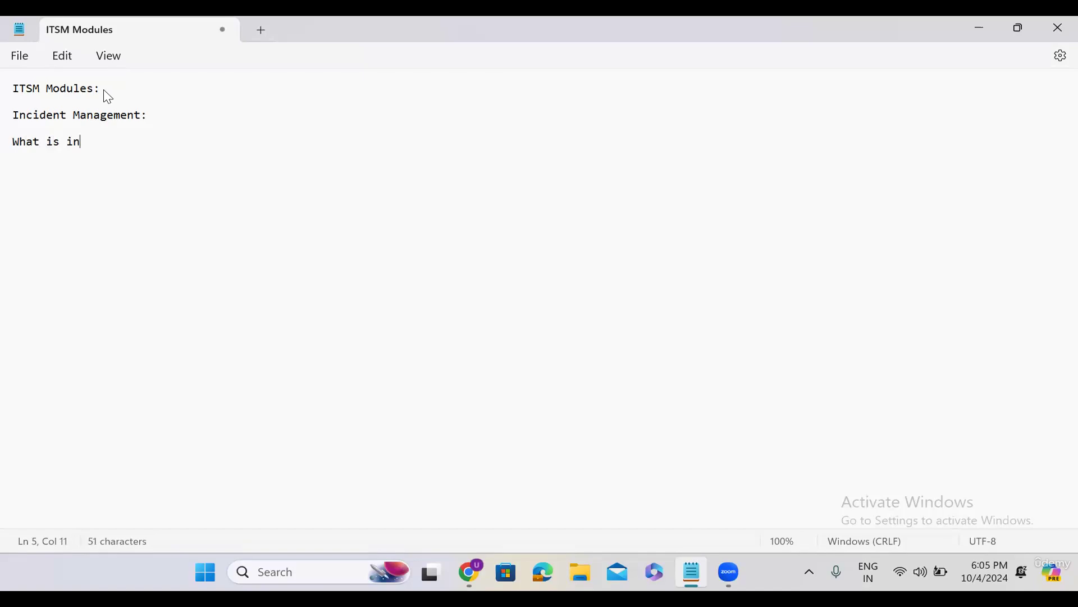
{"action": "type", "text": "cident:"}
{"action": "left_click", "coordinate": [146, 141]}
{"action": "type", "text": "sudden "}
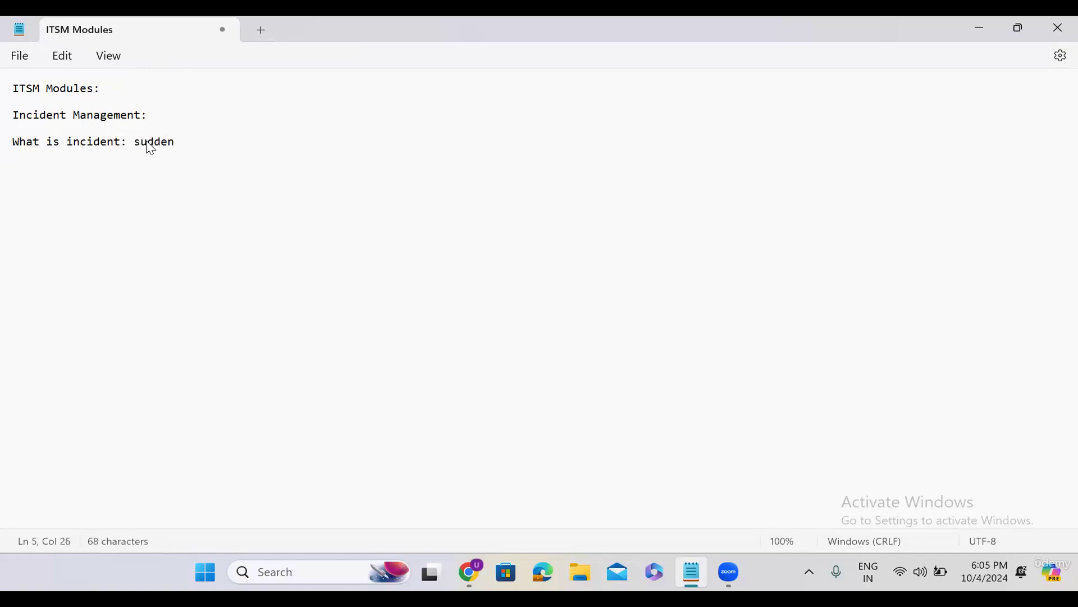
{"action": "type", "text": "inturreption in the s"}
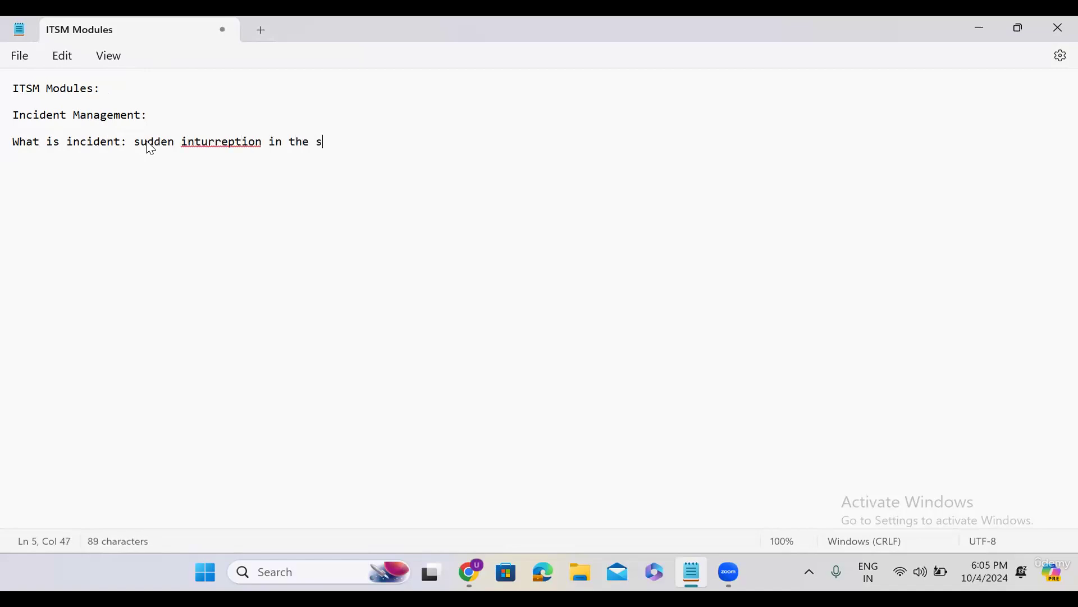
{"action": "type", "text": "ervice"}
{"action": "right_click", "coordinate": [230, 143]}
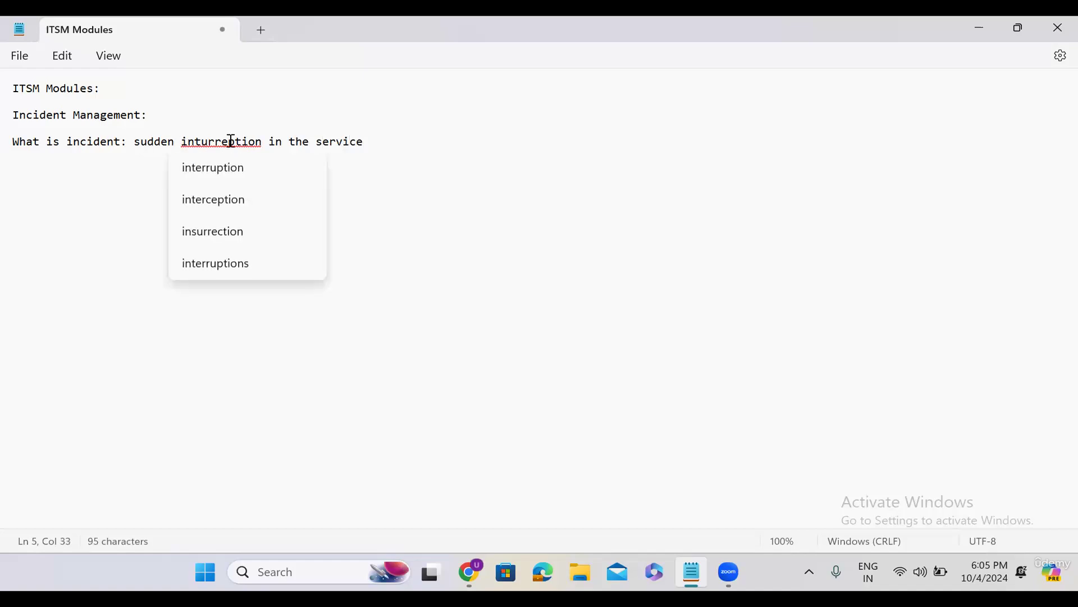
{"action": "left_click", "coordinate": [238, 174]}
{"action": "left_click", "coordinate": [380, 144]}
{"action": "type", "text": "i"}
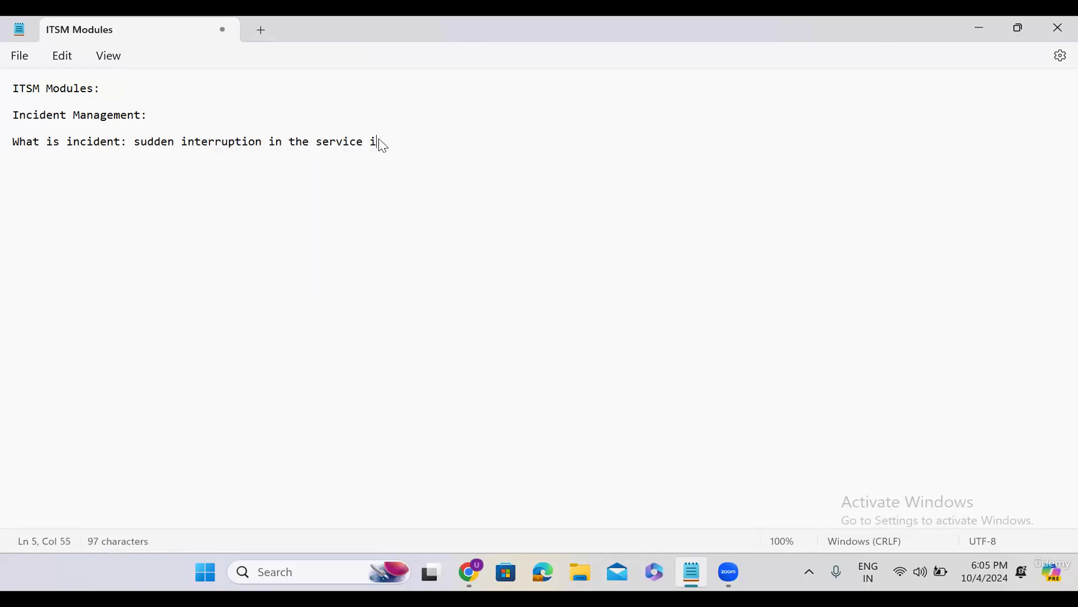
{"action": "type", "text": "s called incident"}
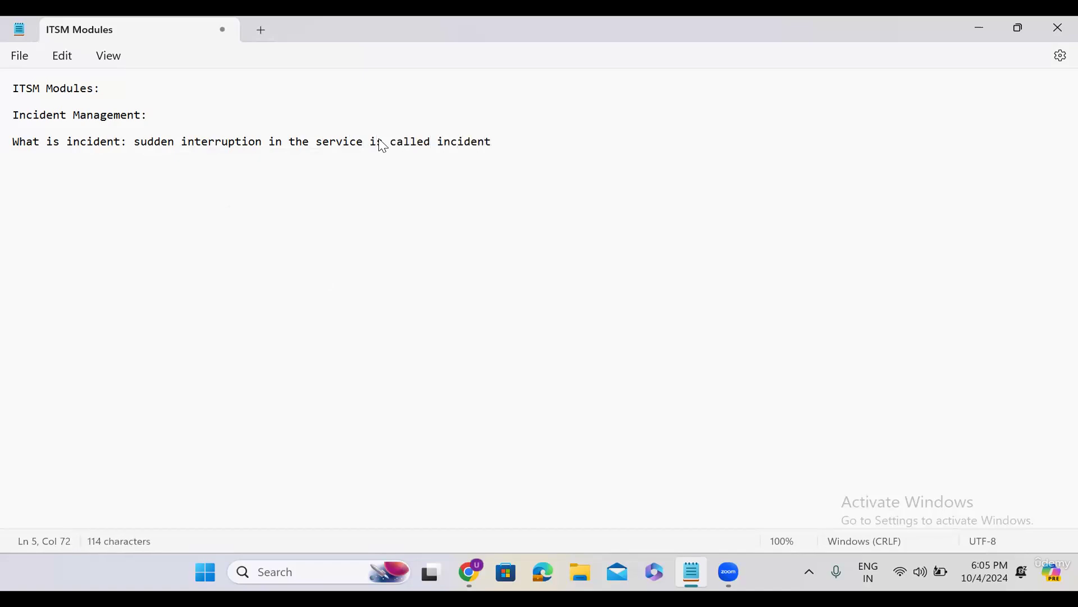
{"action": "type", "text": "."}
Start a new line below the incident definition
{"action": "key", "text": "Return"}
{"action": "key", "text": "Return"}
{"action": "key", "text": "Return"}
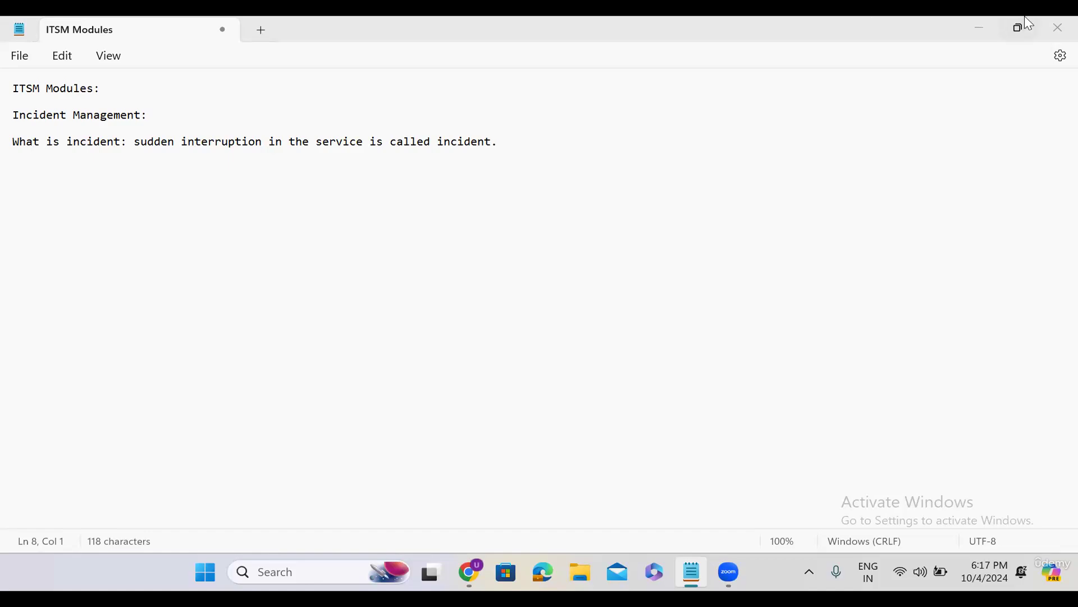
Minimize Notepad, load developer.servicenow.com in Chrome and go to its Sign In page
{"action": "left_click", "coordinate": [981, 27]}
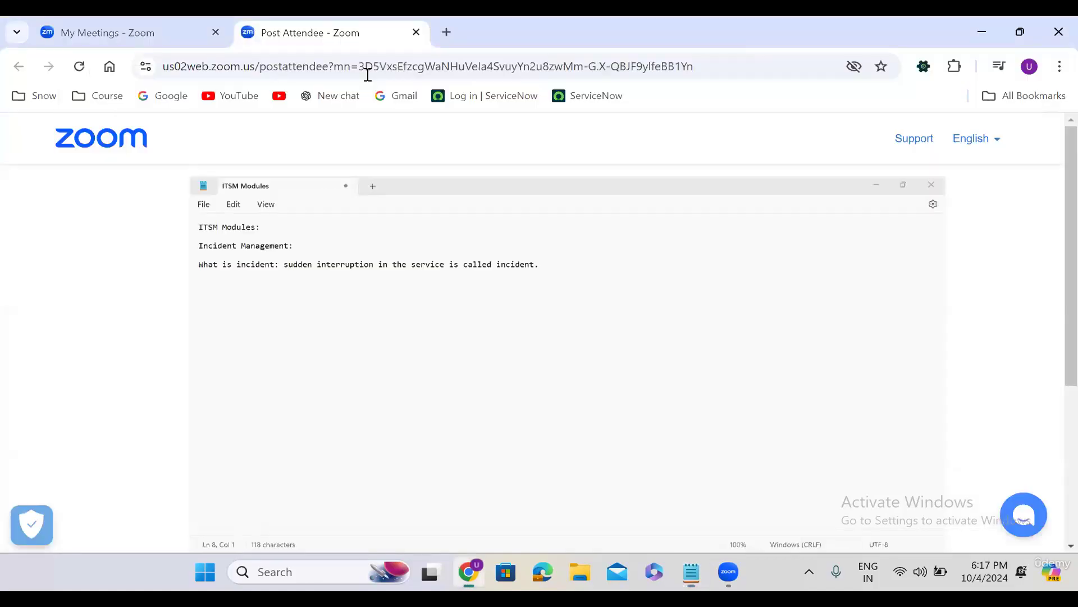
{"action": "left_click", "coordinate": [253, 66]}
{"action": "type", "text": "d"}
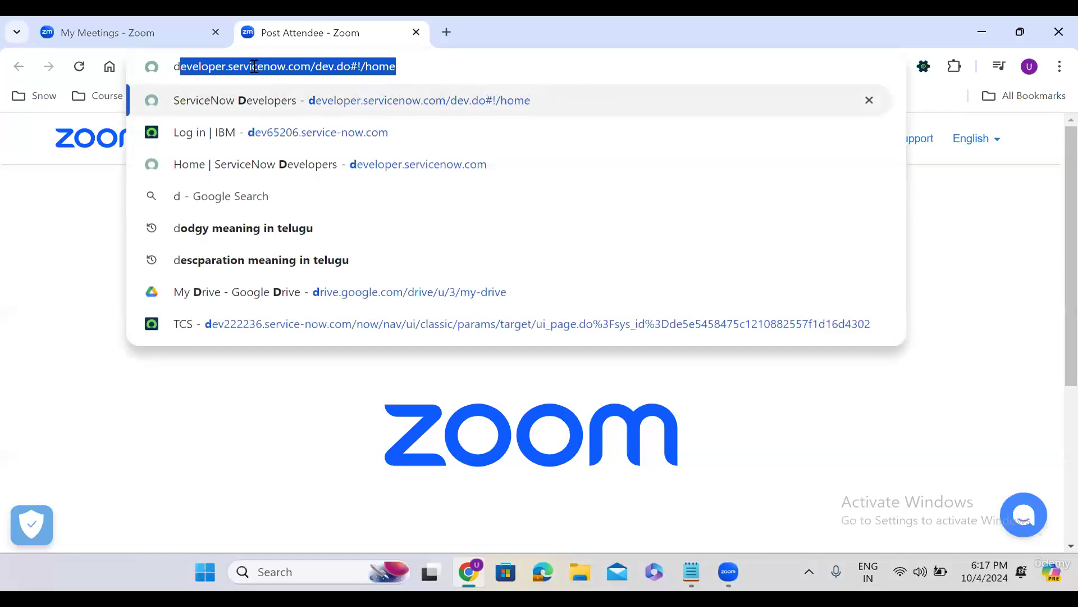
{"action": "key", "text": "Right"}
{"action": "key", "text": "Up"}
{"action": "left_click", "coordinate": [301, 73]}
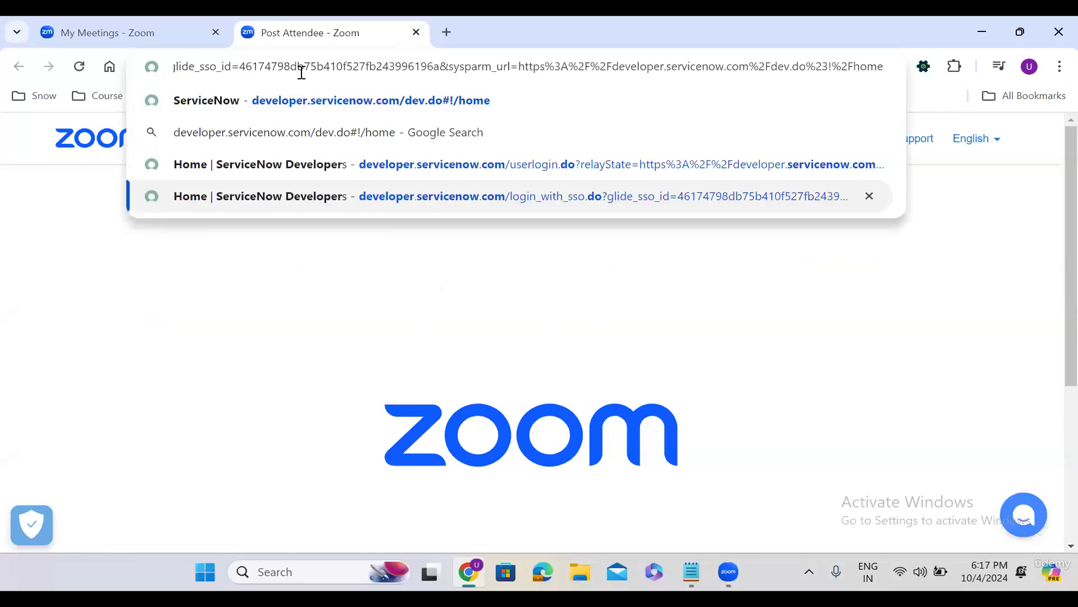
{"action": "key", "text": "ctrl+a"}
{"action": "key", "text": "BackSpace"}
{"action": "type", "text": "d"}
{"action": "key", "text": "Right"}
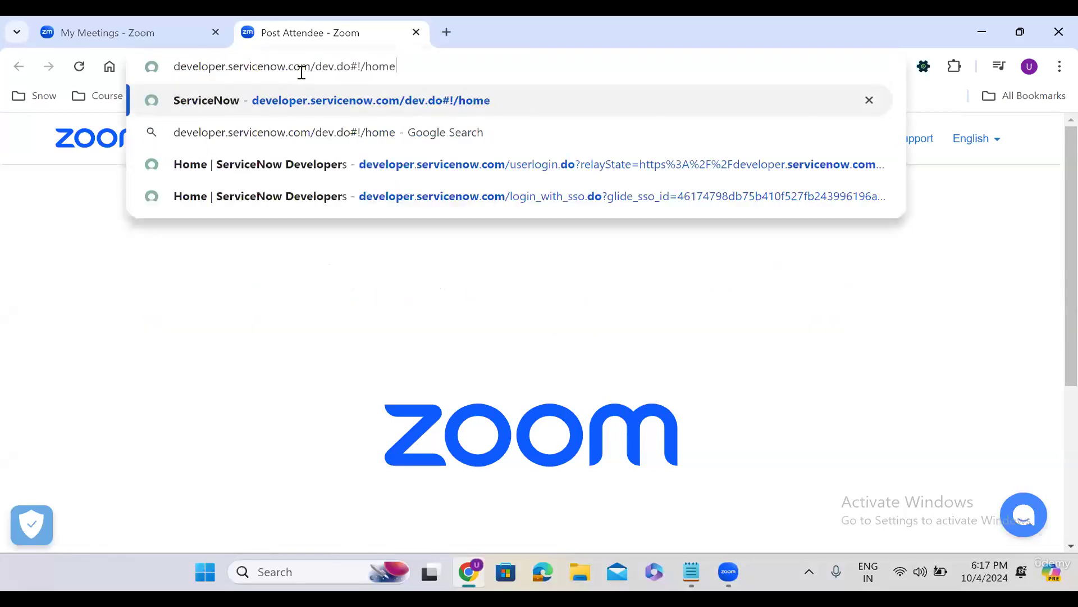
{"action": "key", "text": "Return"}
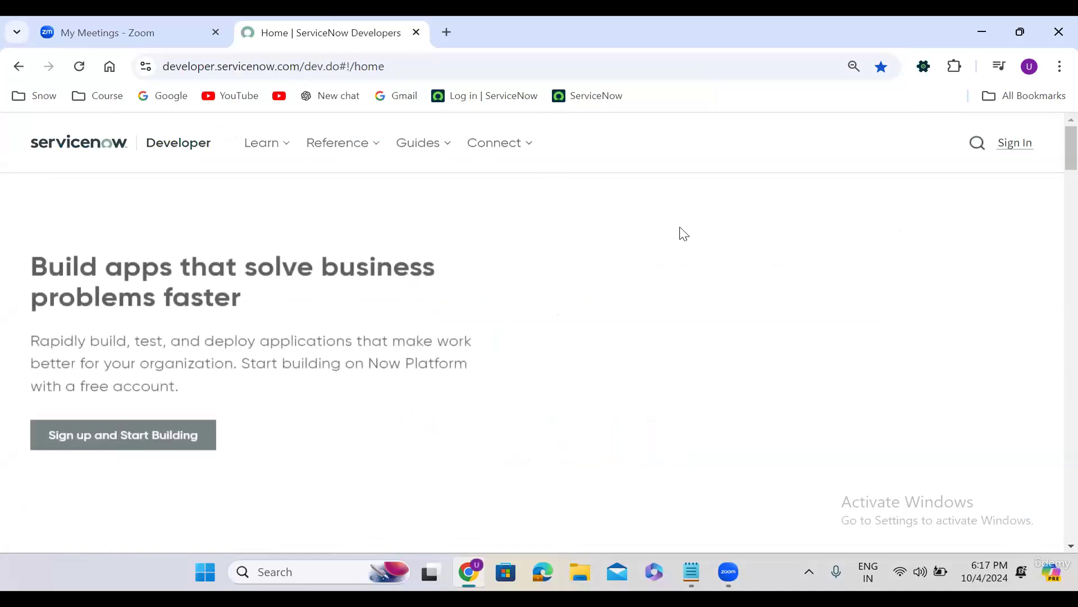
{"action": "left_click", "coordinate": [1016, 144]}
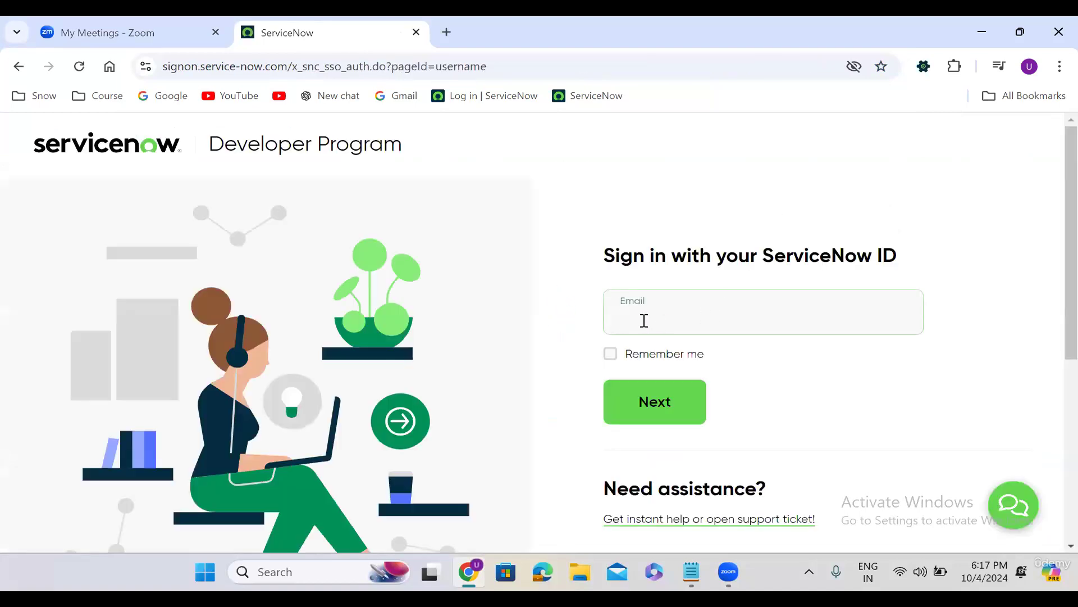
Sign in to the Developer Portal with the saved account e-mail and the account password
{"action": "left_click", "coordinate": [645, 322]}
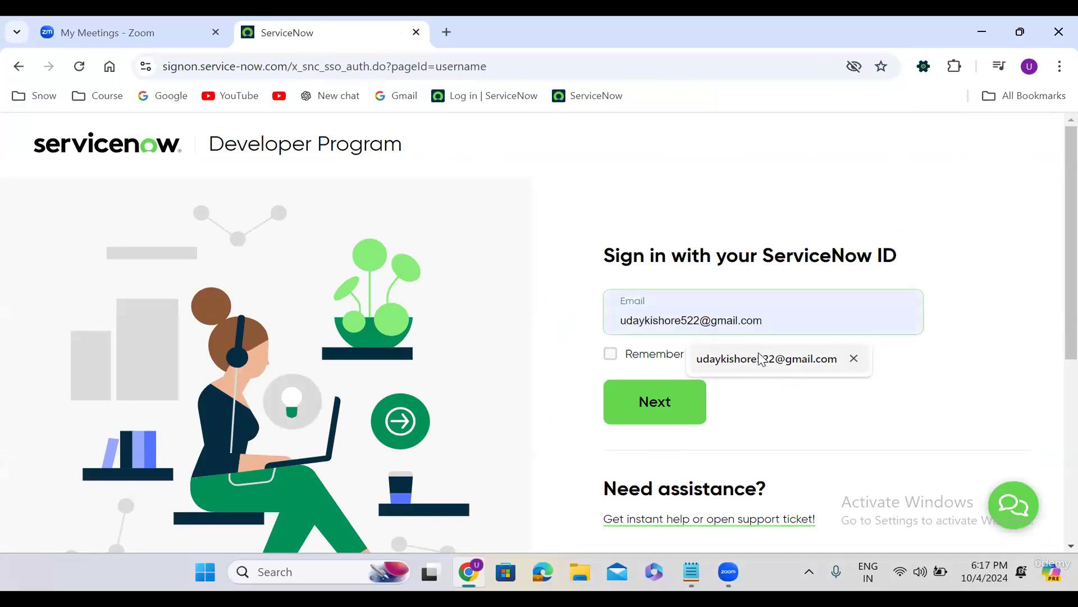
{"action": "left_click", "coordinate": [758, 359]}
{"action": "left_click", "coordinate": [663, 401]}
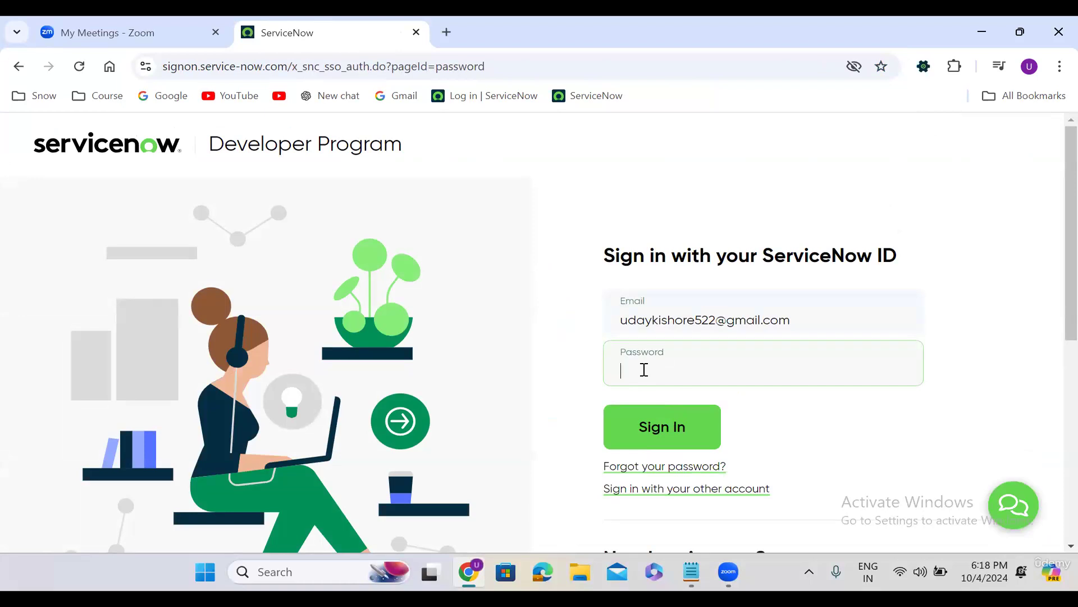
{"action": "type", "text": "*********"}
{"action": "left_click", "coordinate": [681, 416]}
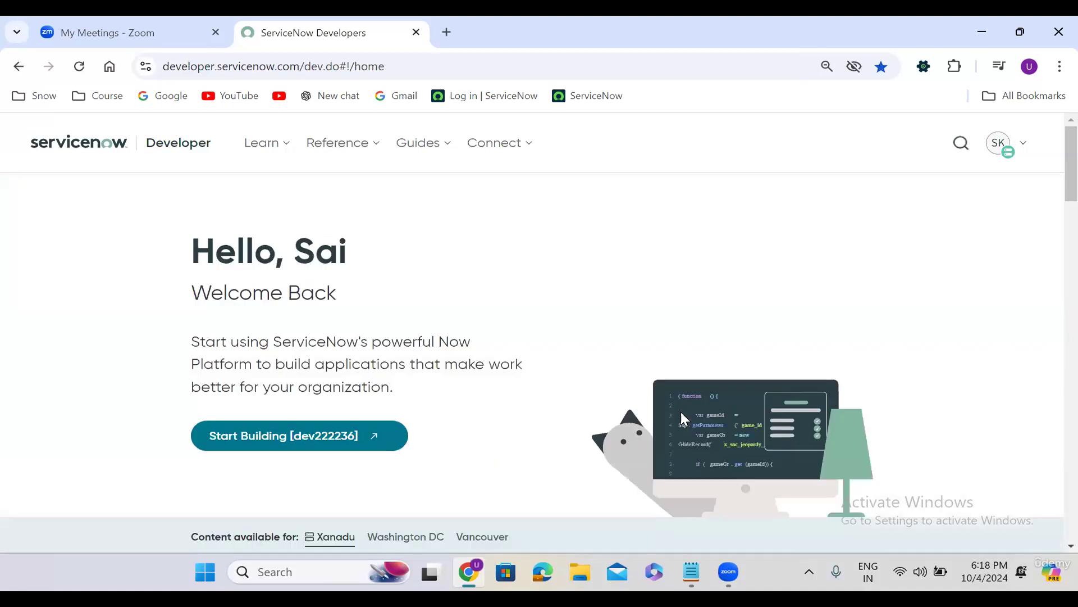
Launch the personal developer instance and switch its login page to English
{"action": "left_click", "coordinate": [279, 433]}
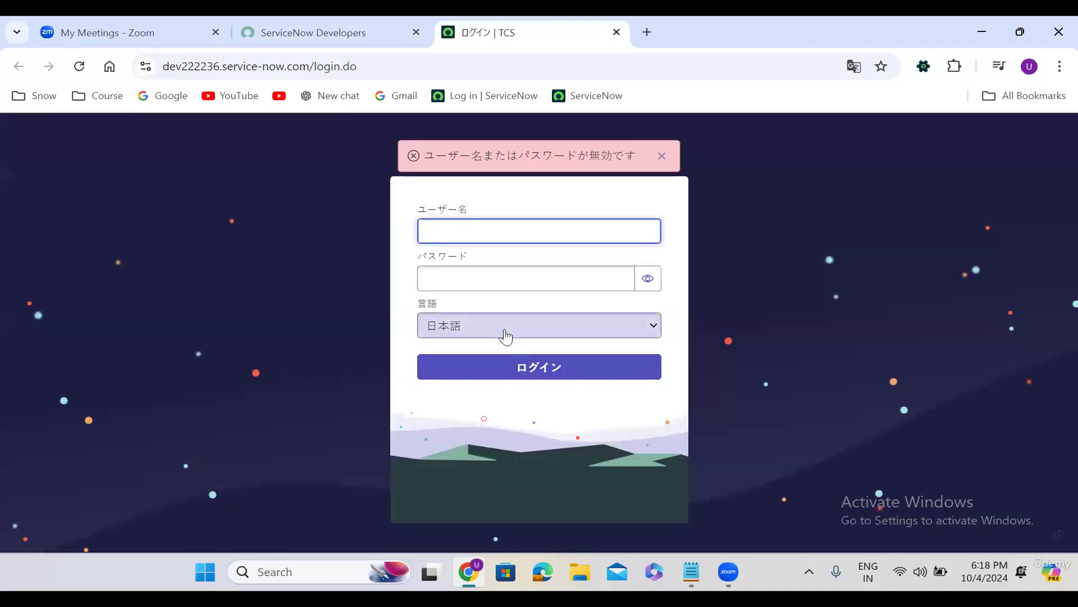
{"action": "left_click", "coordinate": [499, 336]}
{"action": "left_click", "coordinate": [491, 344]}
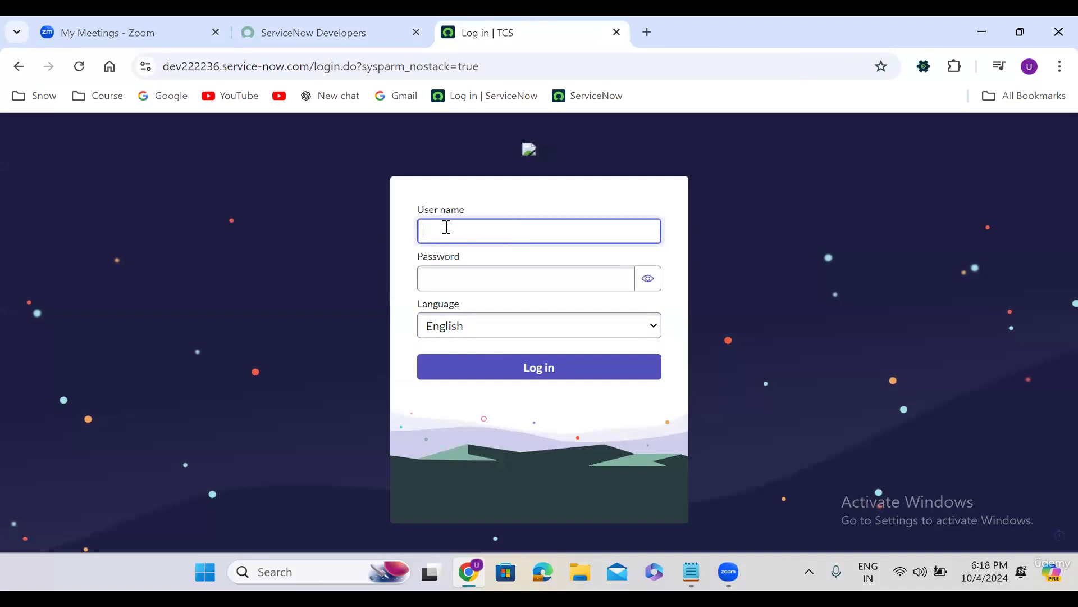
Log in to the instance as admin with the account password
{"action": "type", "text": "admin"}
{"action": "key", "text": "Tab"}
{"action": "type", "text": "***"}
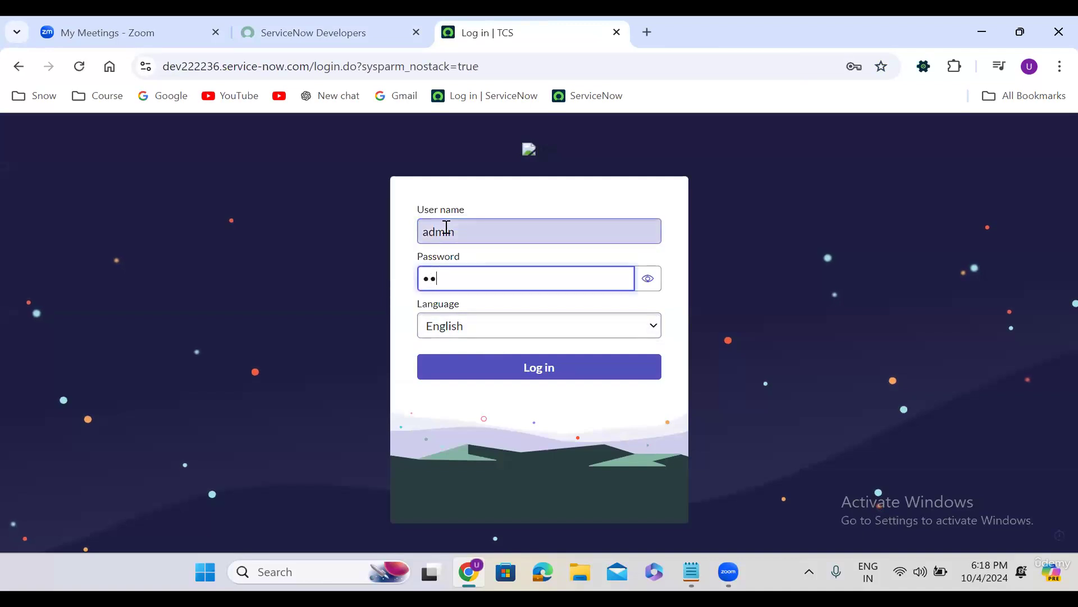
{"action": "type", "text": "*****"}
{"action": "left_click", "coordinate": [579, 375]}
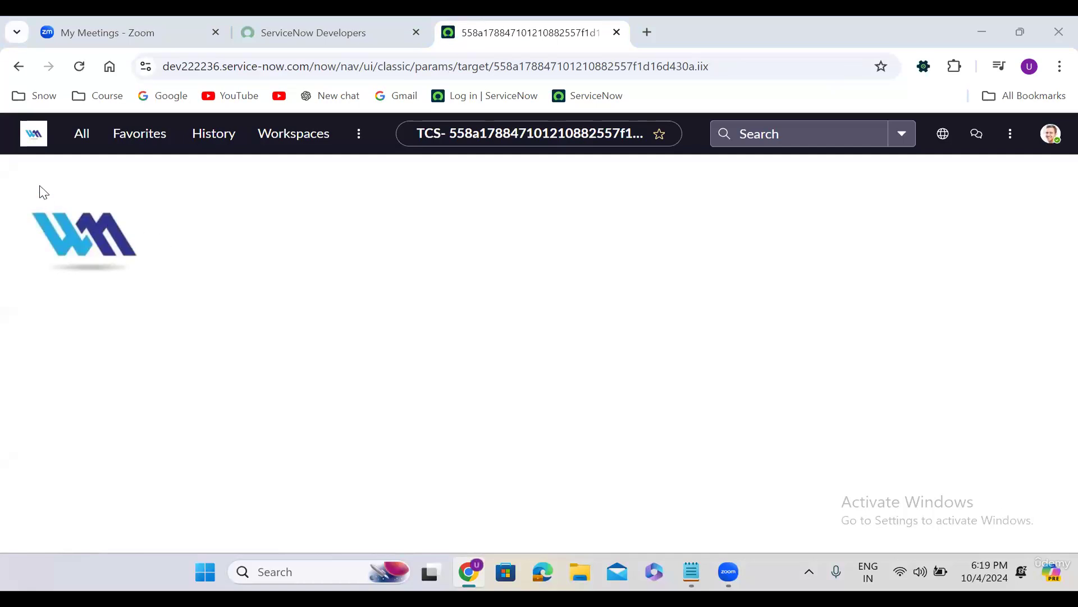
Open the incident list by entering incident.LIST in the All navigator filter
{"action": "left_click", "coordinate": [79, 138]}
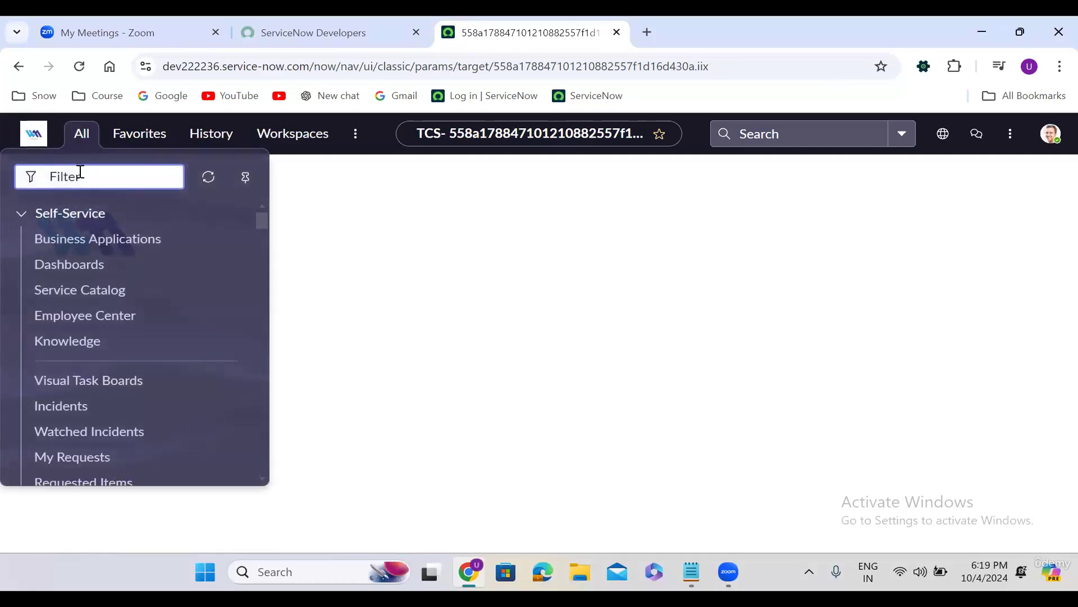
{"action": "type", "text": "in"}
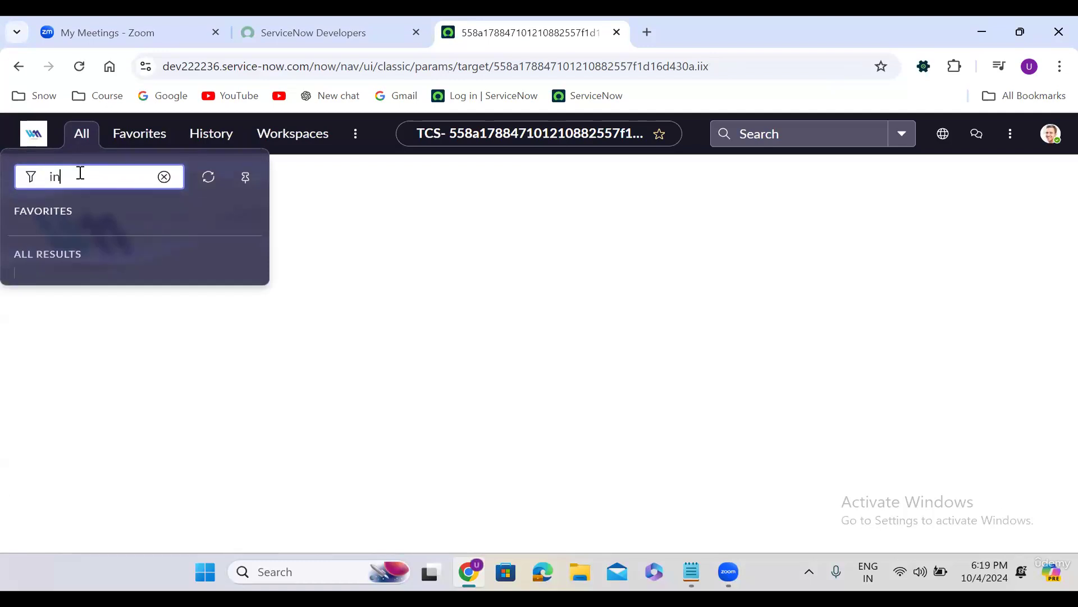
{"action": "type", "text": "cident.LIST"}
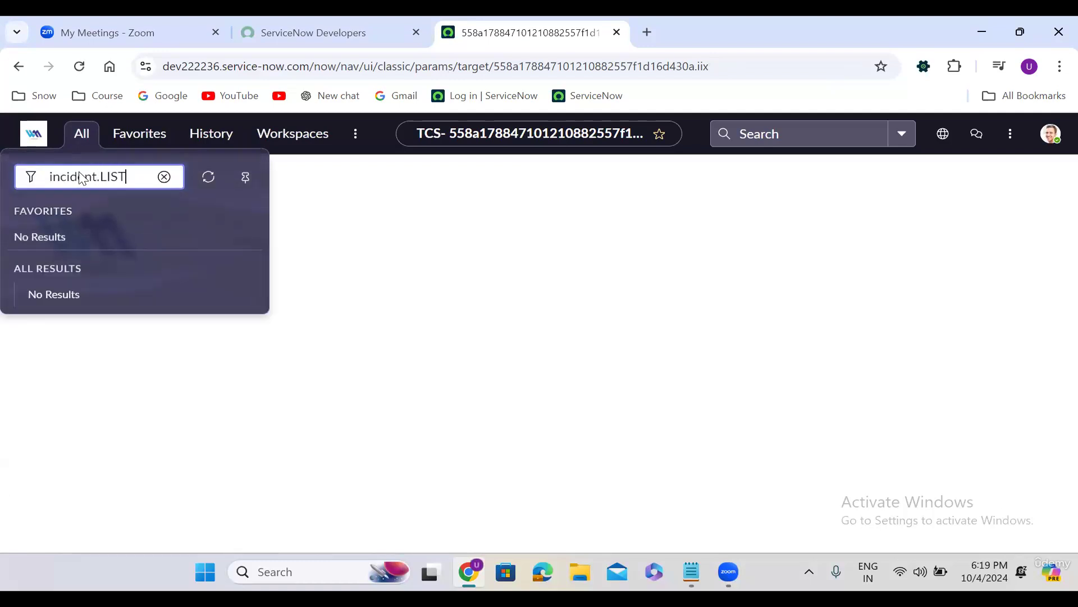
{"action": "key", "text": "Return"}
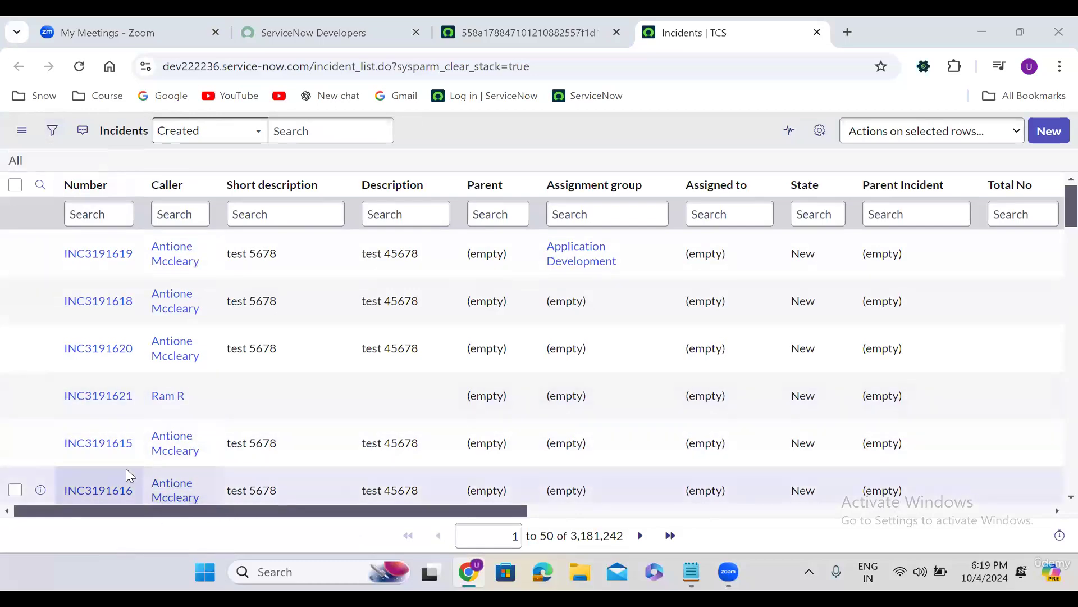
Sort the incident list by the Updated column, newest first, and scroll across its columns
{"action": "left_click_drag", "start_coordinate": [162, 512], "coordinate": [392, 516]}
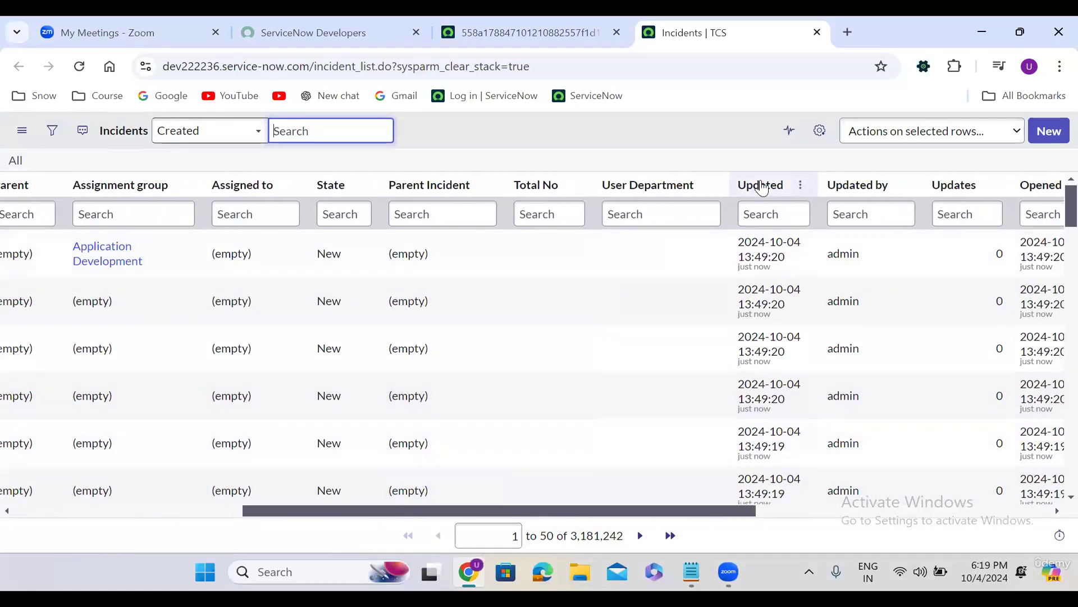
{"action": "left_click", "coordinate": [761, 187]}
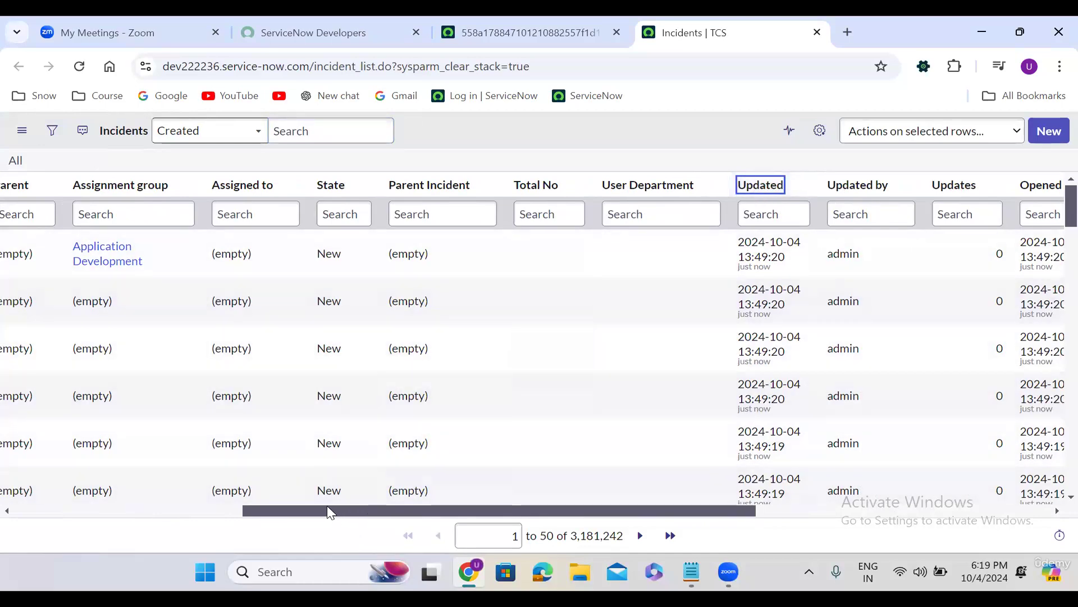
{"action": "left_click_drag", "start_coordinate": [330, 513], "coordinate": [57, 497]}
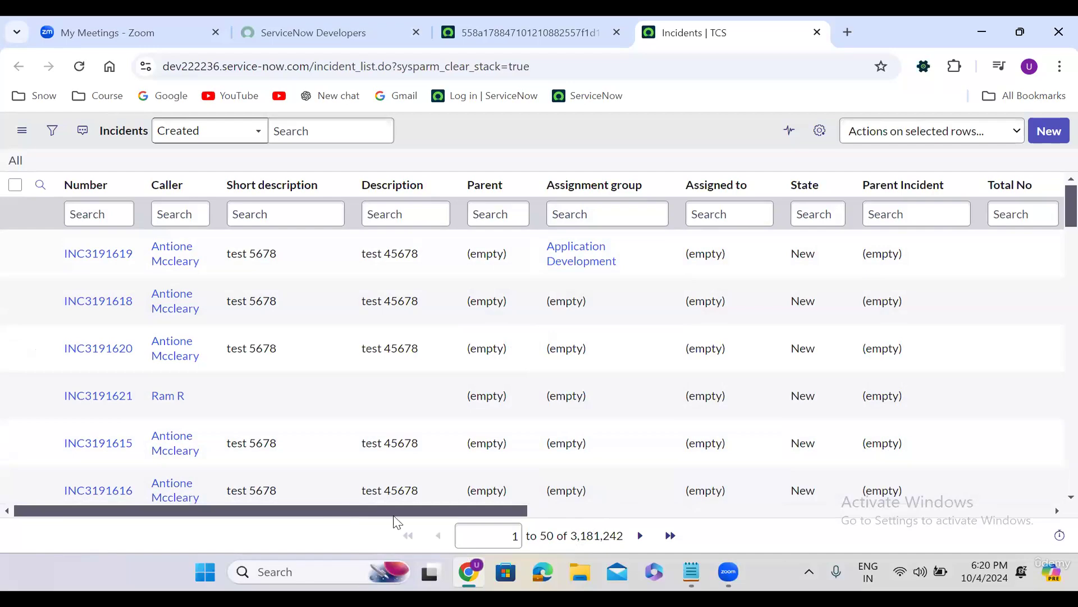
{"action": "scroll", "coordinate": [396, 521], "scroll_direction": "right", "scroll_amount": 6}
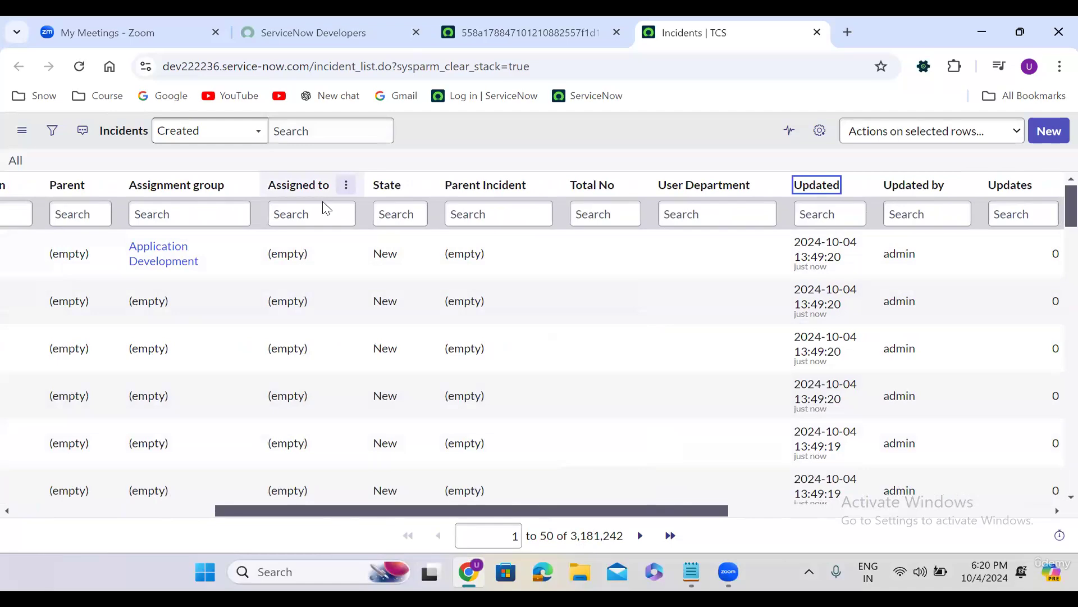
{"action": "left_click_drag", "start_coordinate": [296, 512], "coordinate": [79, 514]}
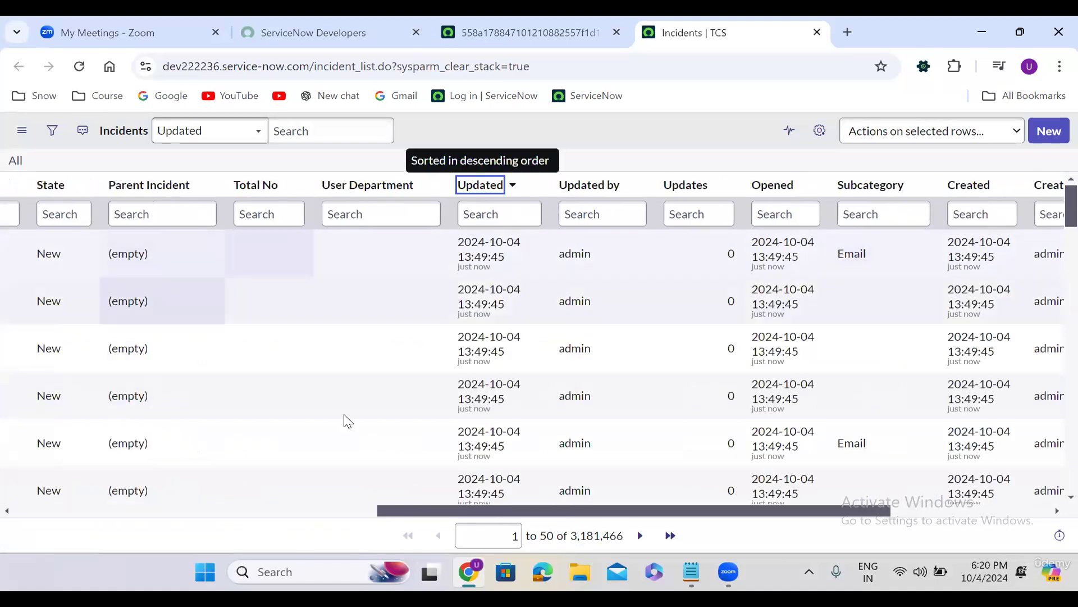
{"action": "left_click_drag", "start_coordinate": [453, 510], "coordinate": [62, 516]}
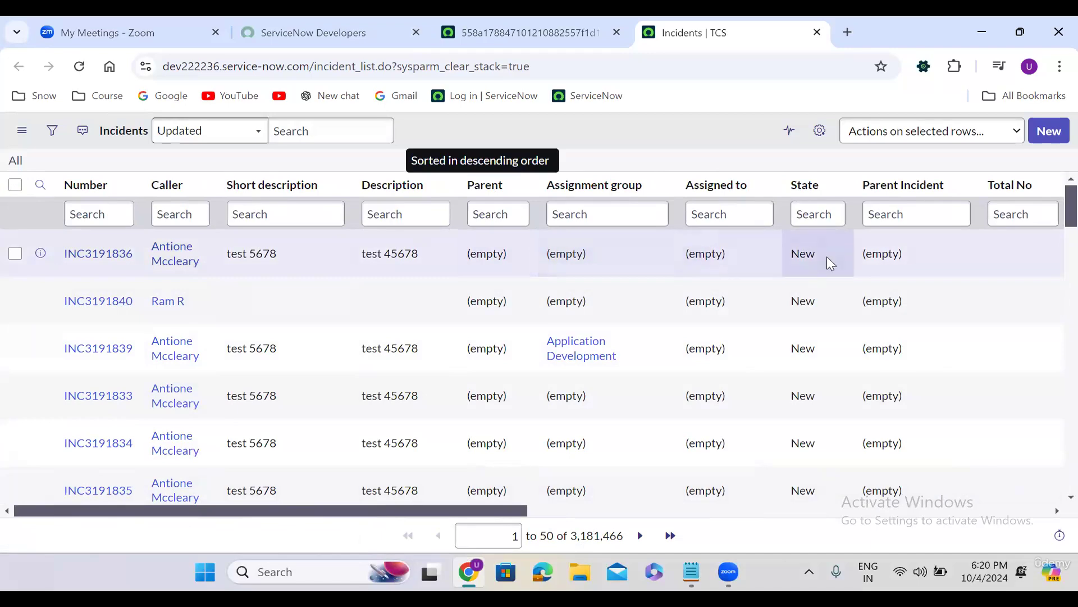
{"action": "left_click_drag", "start_coordinate": [454, 509], "coordinate": [657, 514]}
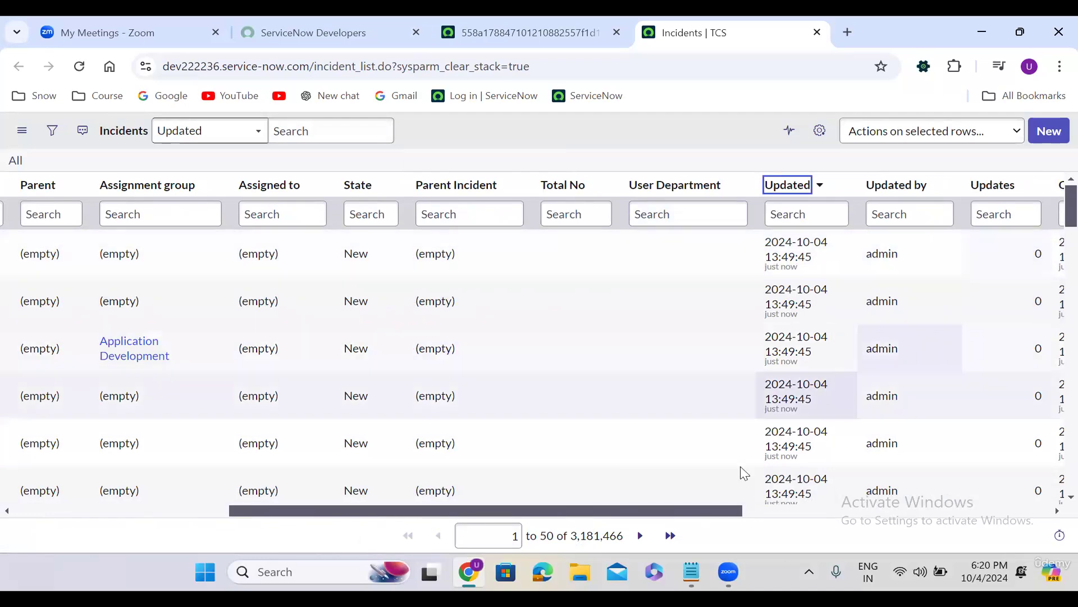
{"action": "left_click_drag", "start_coordinate": [674, 514], "coordinate": [866, 516]}
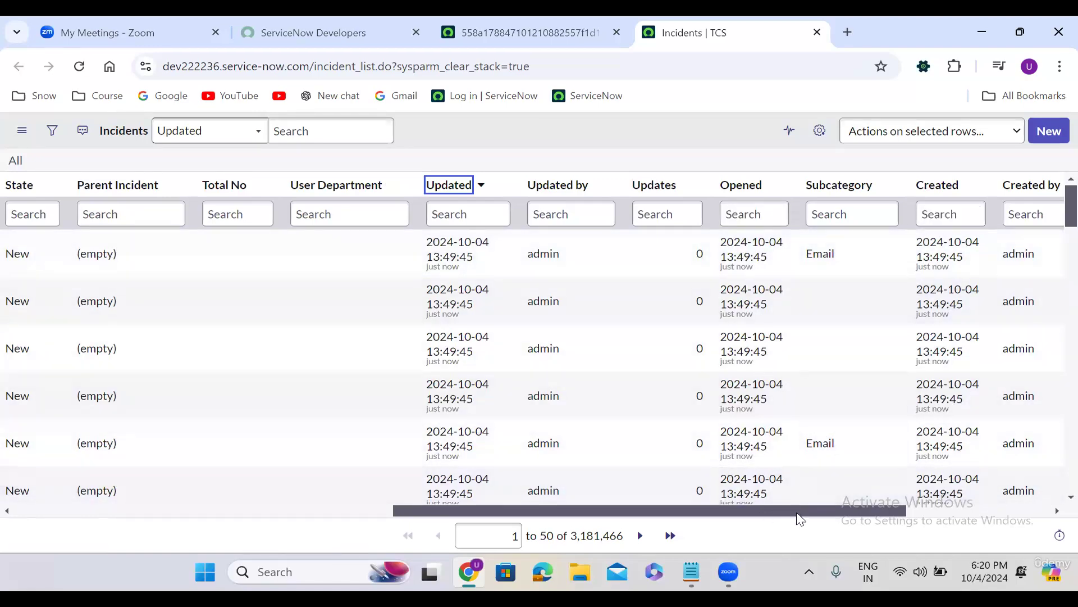
{"action": "left_click_drag", "start_coordinate": [801, 515], "coordinate": [921, 513]}
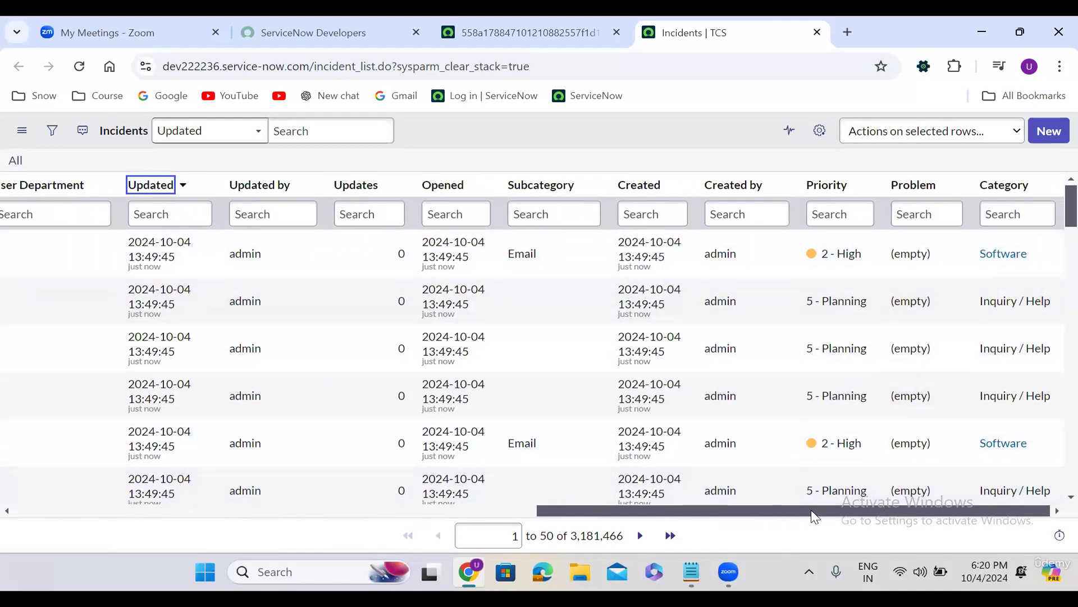
{"action": "left_click_drag", "start_coordinate": [811, 513], "coordinate": [49, 509]}
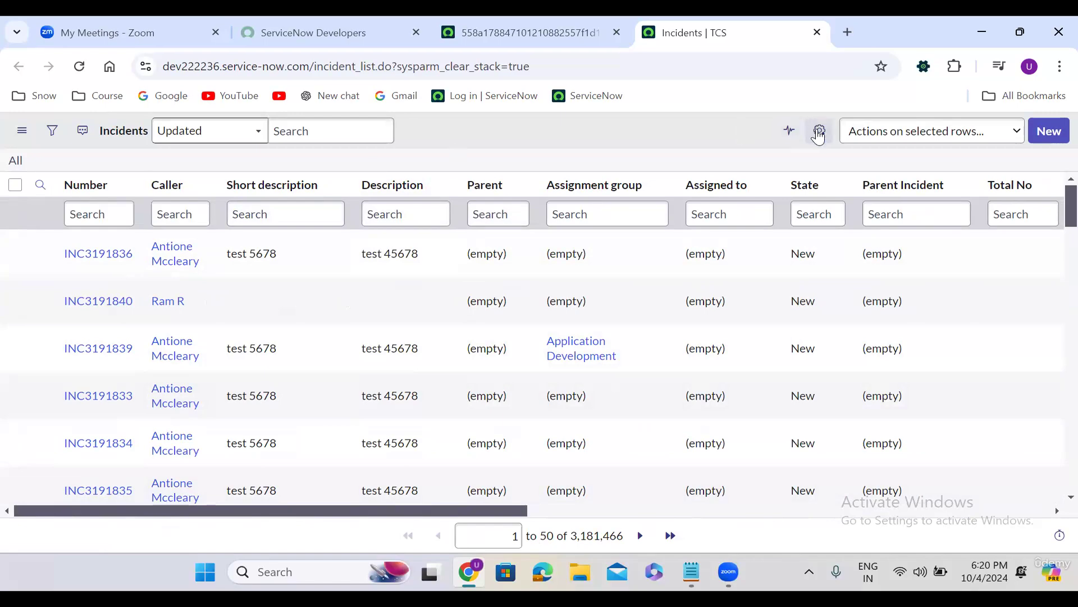
Open Personalize List Columns and browse the Resolved by, Resolution code and Resolution notes fields
{"action": "left_click", "coordinate": [820, 133]}
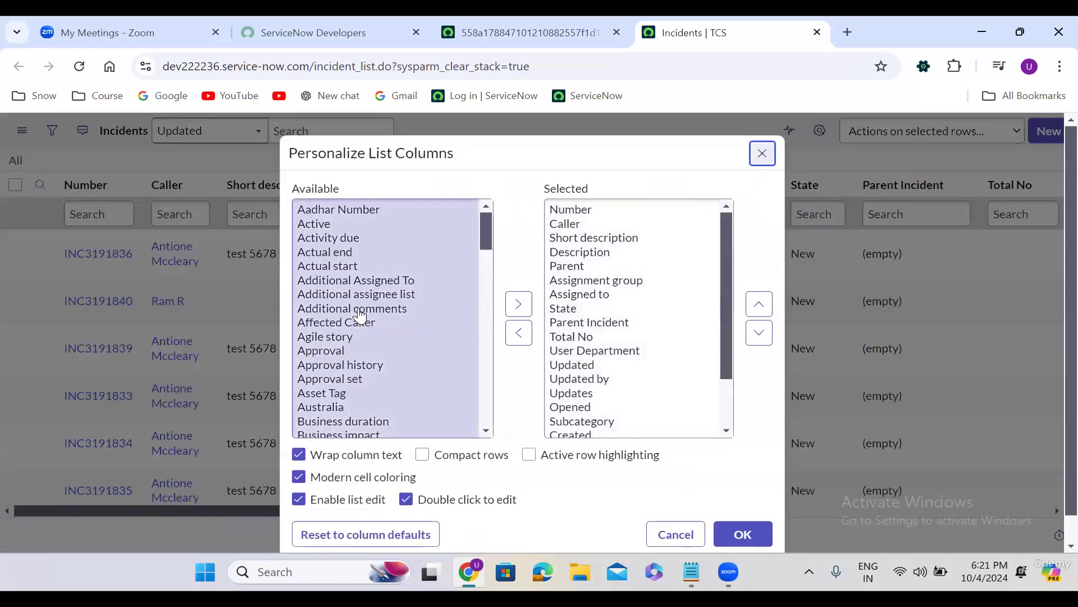
{"action": "left_click", "coordinate": [360, 310]}
{"action": "type", "text": "res"}
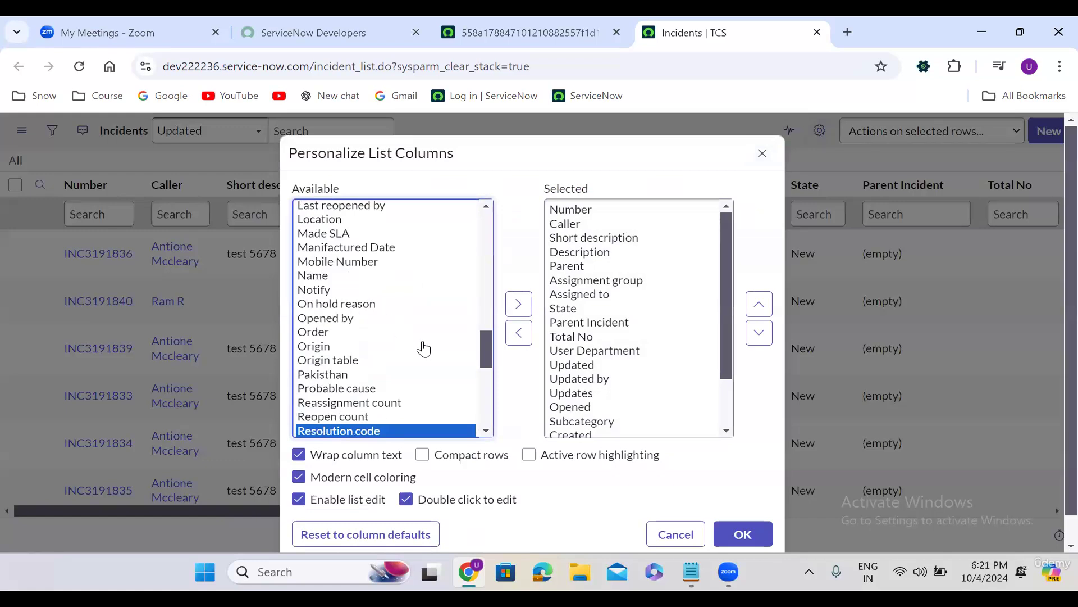
{"action": "left_click_drag", "start_coordinate": [486, 352], "coordinate": [480, 372]}
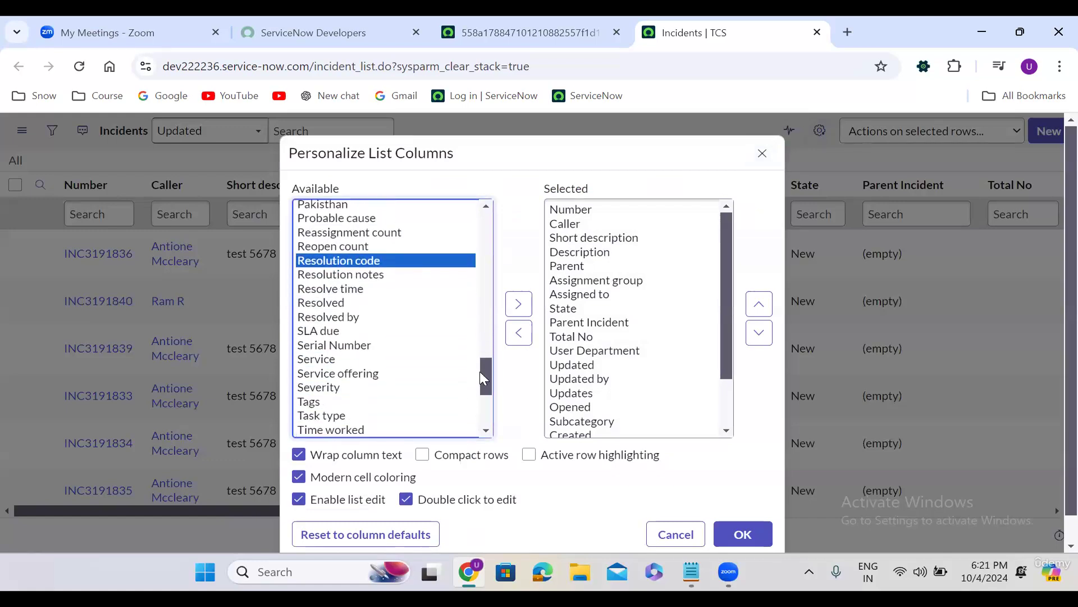
{"action": "left_click", "coordinate": [363, 318]}
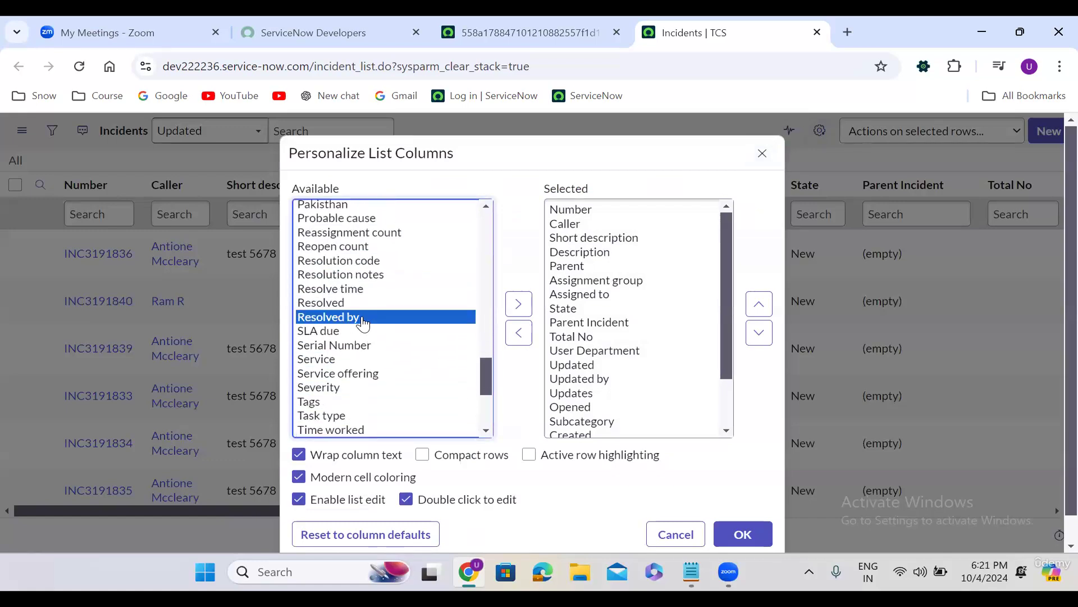
{"action": "left_click", "coordinate": [355, 261]}
{"action": "key", "text": "Down"}
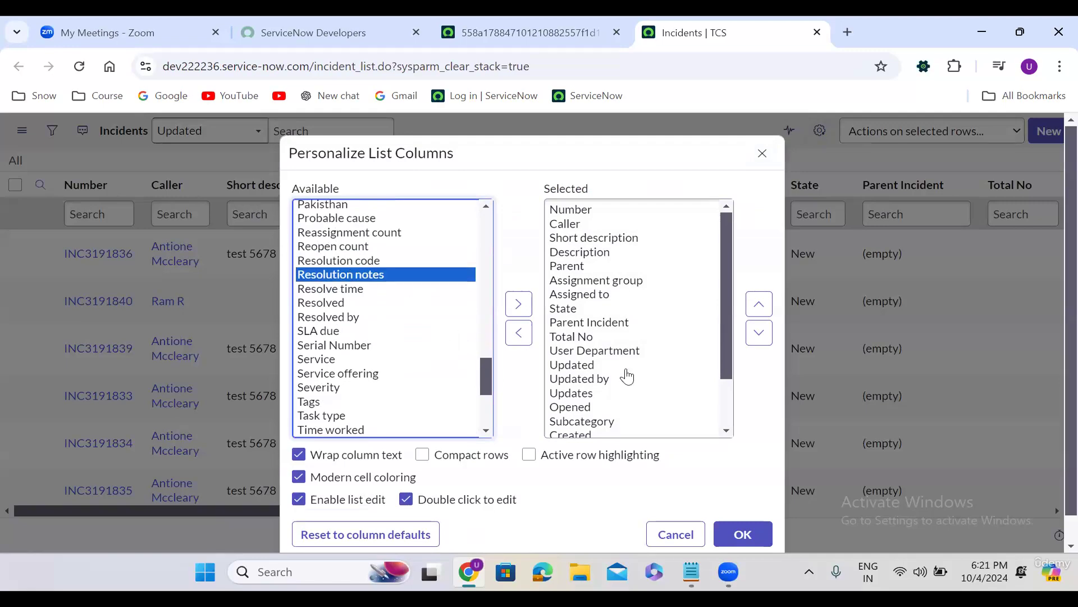
Look over Resolve time, Resolved and Reassignment count, then close the dialog without changes
{"action": "left_click_drag", "start_coordinate": [726, 277], "coordinate": [728, 355]}
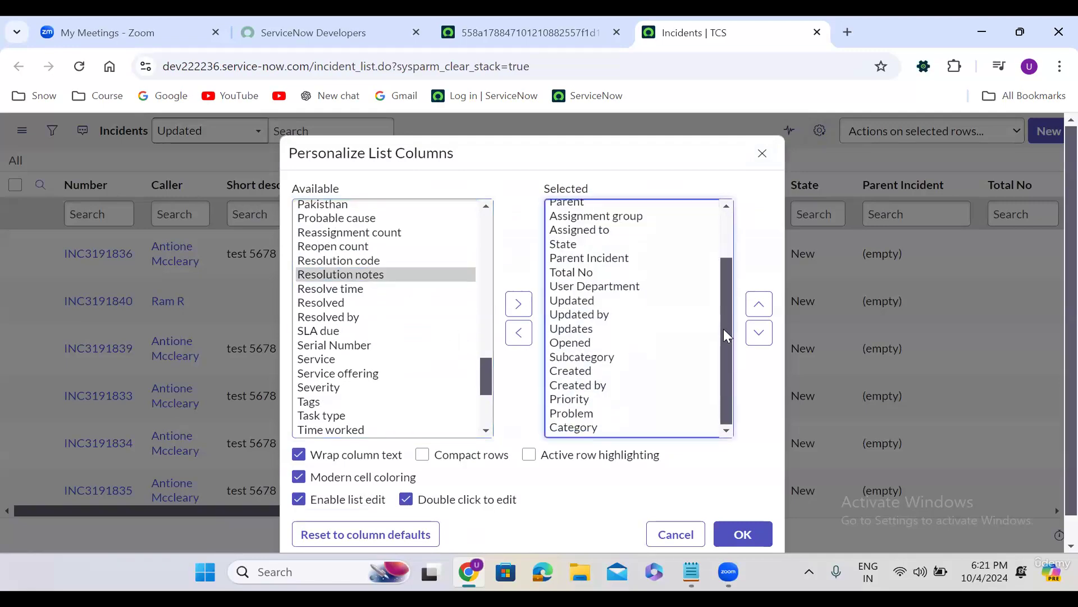
{"action": "left_click", "coordinate": [729, 227]}
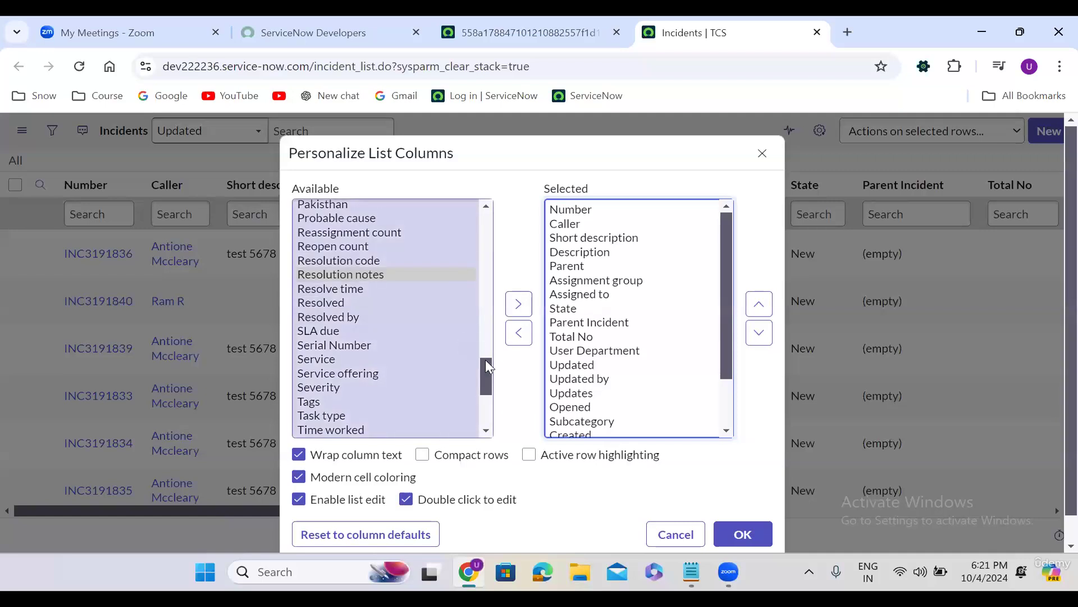
{"action": "mouse_move", "coordinate": [487, 370]}
{"action": "left_mouse_down"}
{"action": "mouse_move", "coordinate": [485, 410]}
{"action": "mouse_move", "coordinate": [493, 357]}
{"action": "left_mouse_up"}
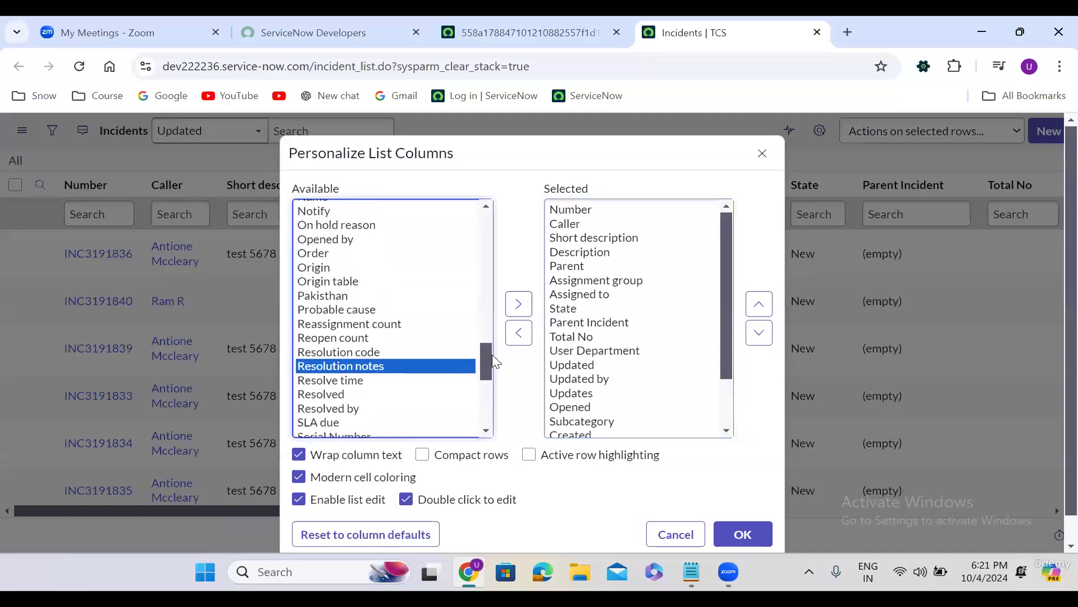
{"action": "left_click", "coordinate": [365, 385]}
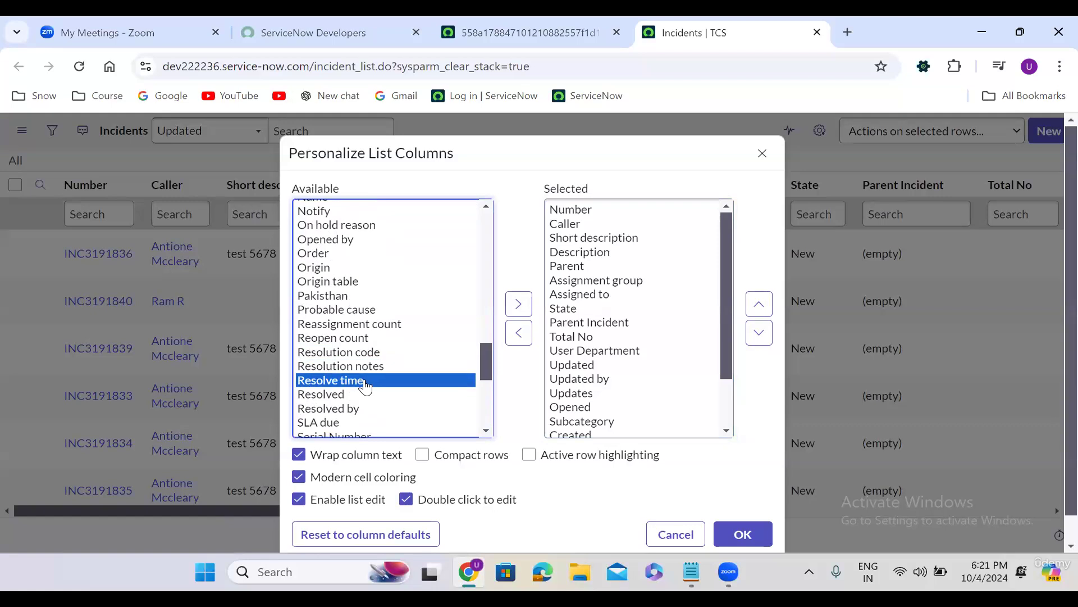
{"action": "left_click", "coordinate": [346, 398]}
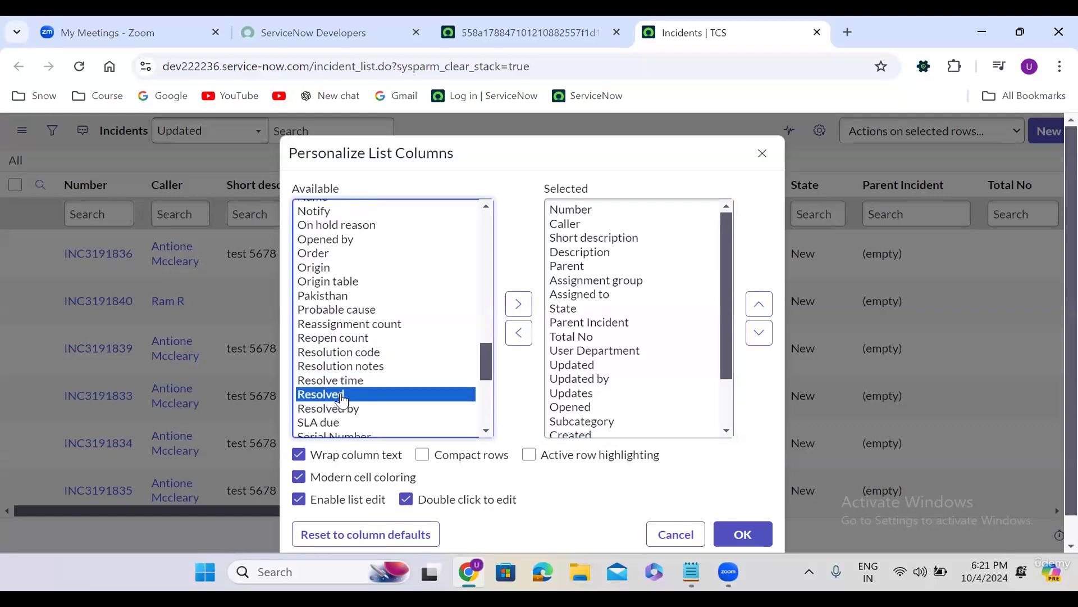
{"action": "left_click", "coordinate": [338, 327]}
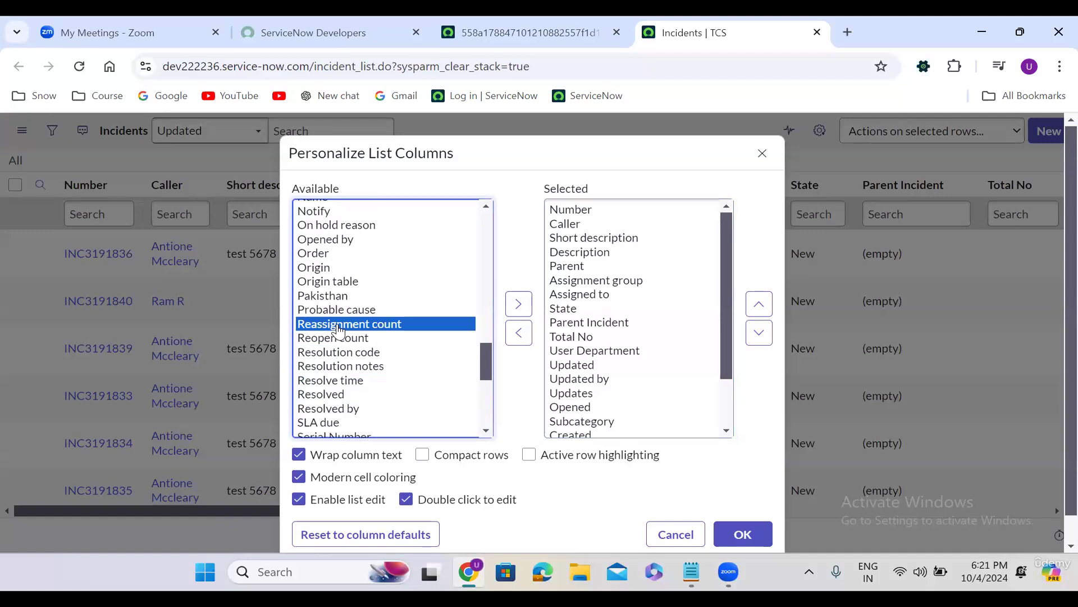
{"action": "type", "text": "cl"}
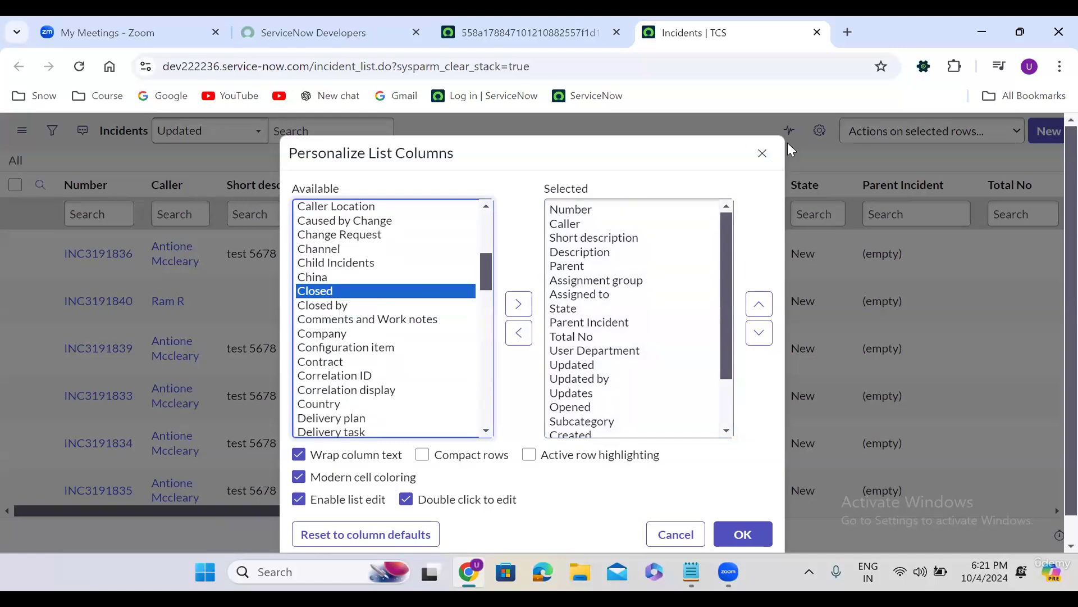
{"action": "left_click", "coordinate": [763, 153]}
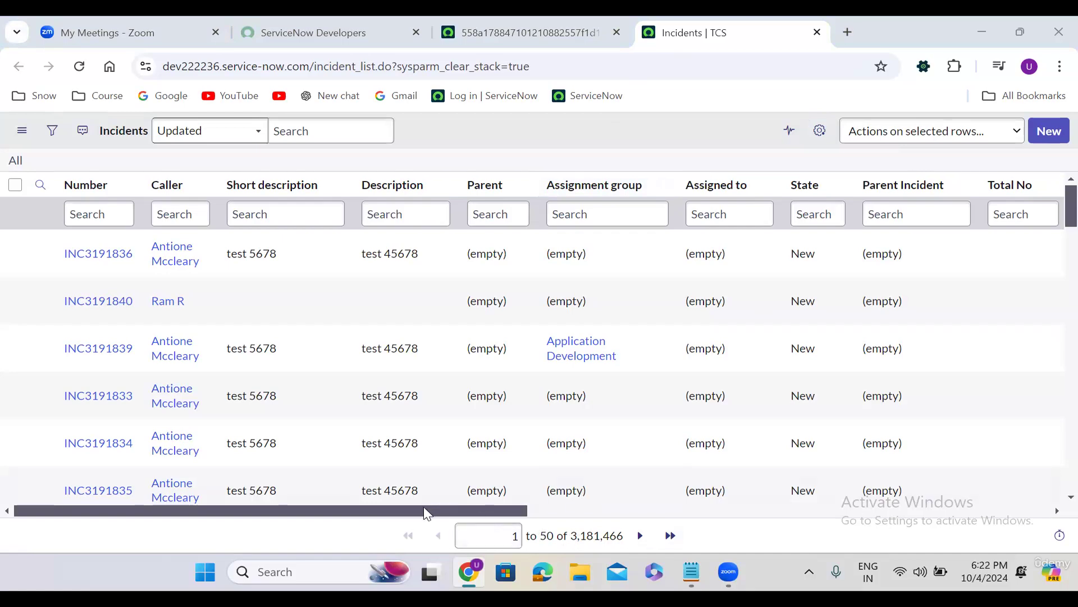
Reload the unfiltered incident list from the All breadcrumb, scrolling to check its columns
{"action": "left_click_drag", "start_coordinate": [414, 511], "coordinate": [875, 520]}
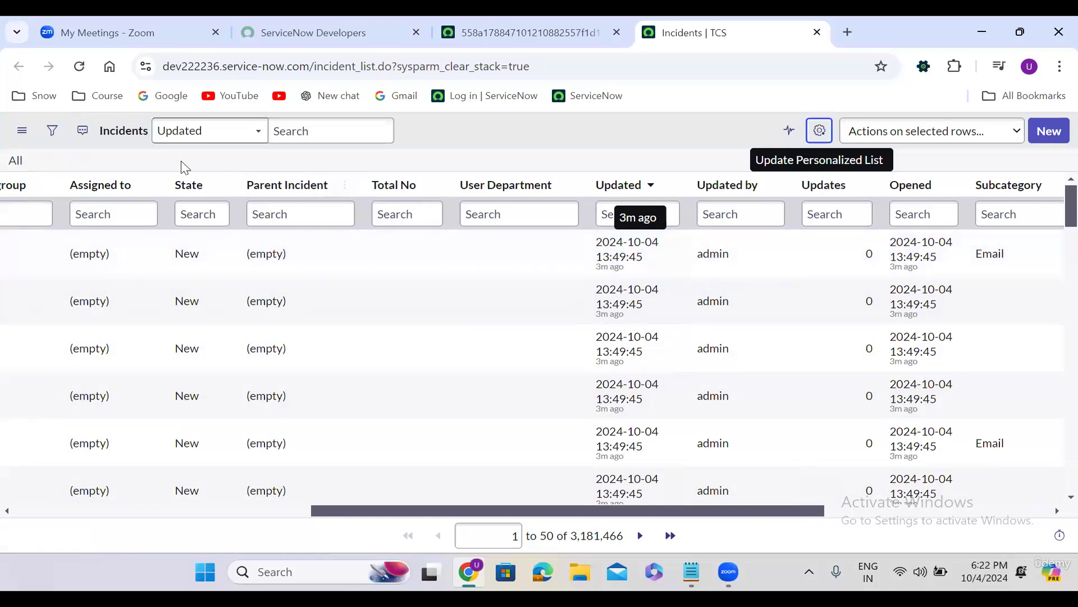
{"action": "left_click", "coordinate": [17, 164]}
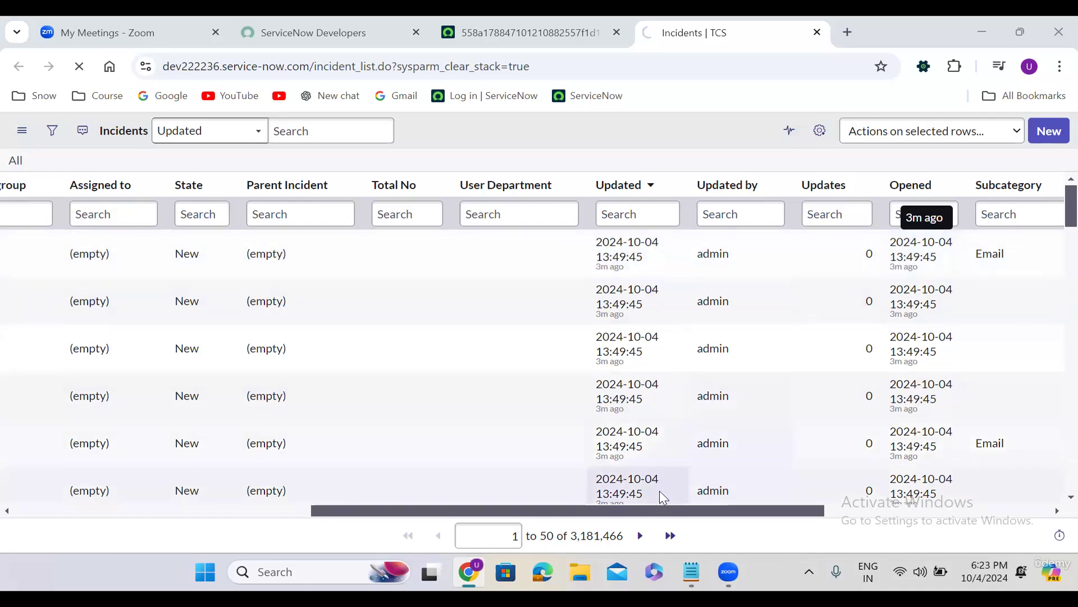
{"action": "left_click_drag", "start_coordinate": [647, 512], "coordinate": [755, 512]}
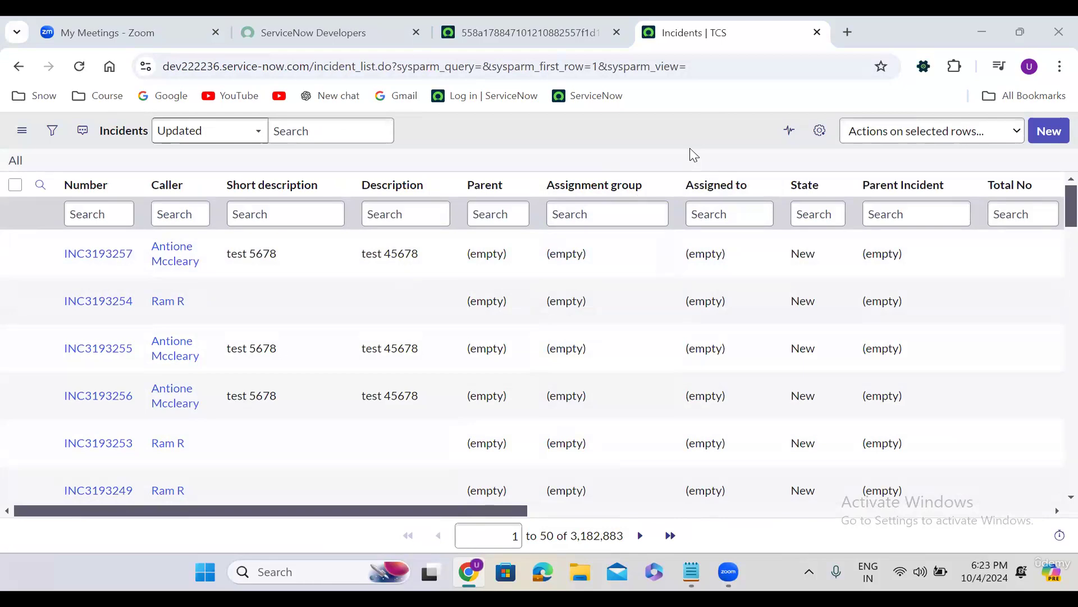
In the other ServiceNow tab, filter the All menu for 'incident' and create a new Incident record
{"action": "left_click", "coordinate": [546, 19]}
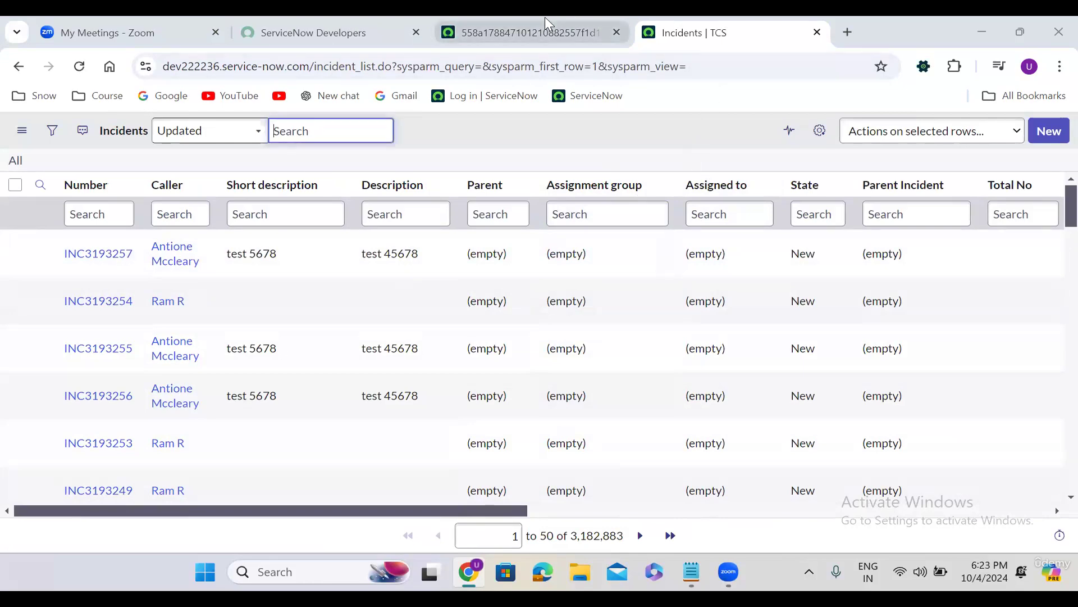
{"action": "left_click", "coordinate": [545, 17]}
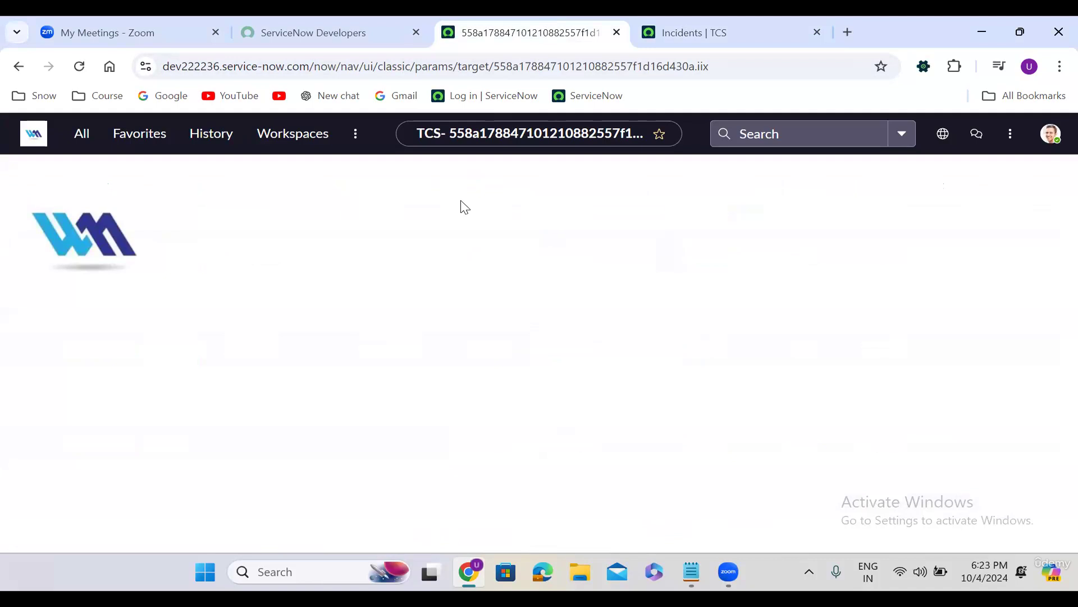
{"action": "left_click", "coordinate": [82, 138]}
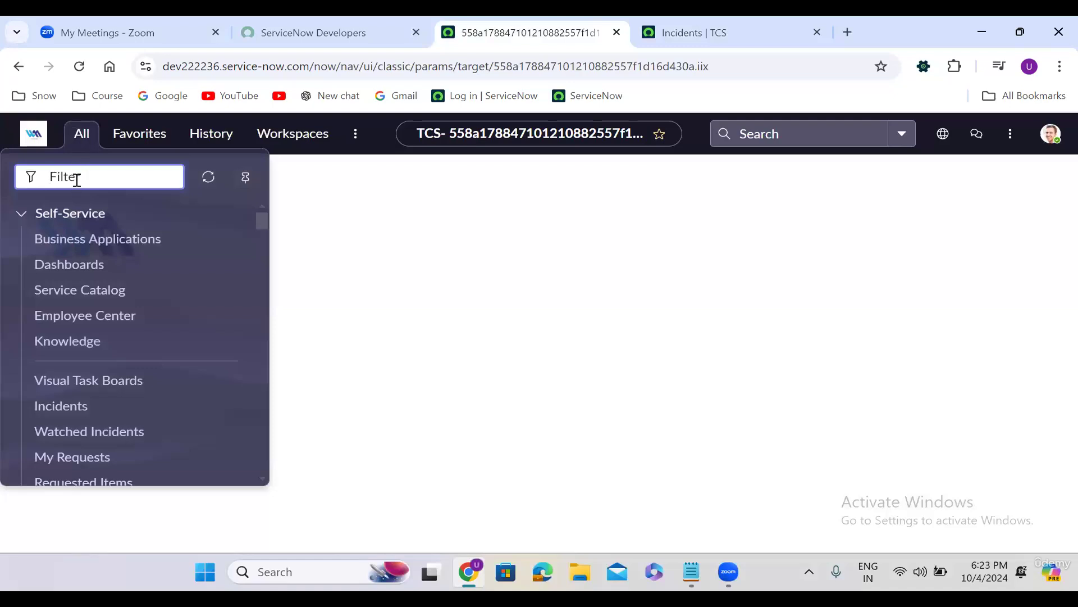
{"action": "type", "text": "inciden"}
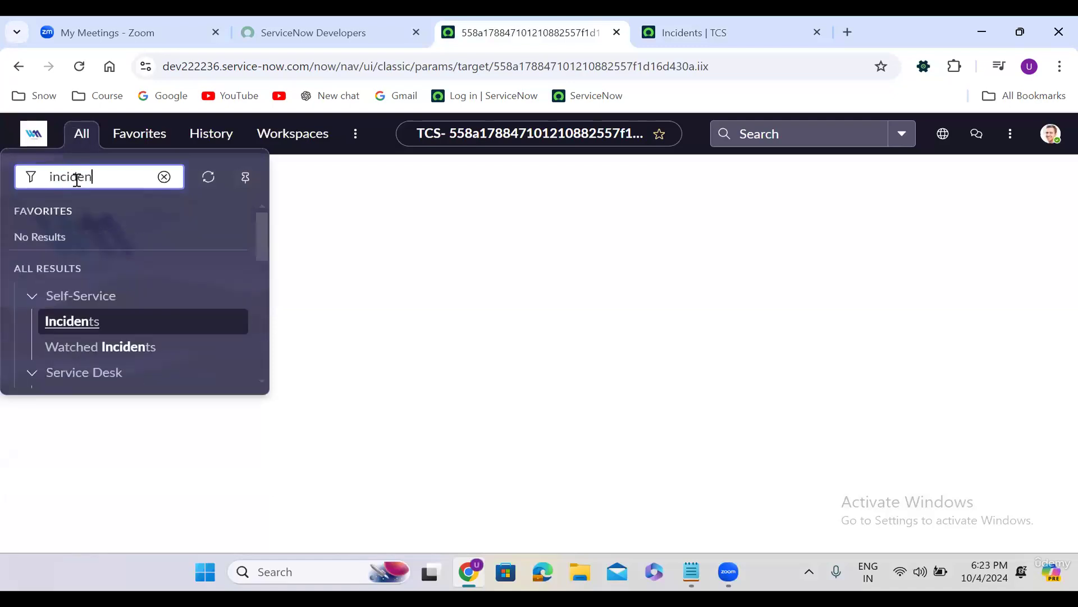
{"action": "type", "text": "t"}
{"action": "left_click_drag", "start_coordinate": [262, 219], "coordinate": [238, 259]}
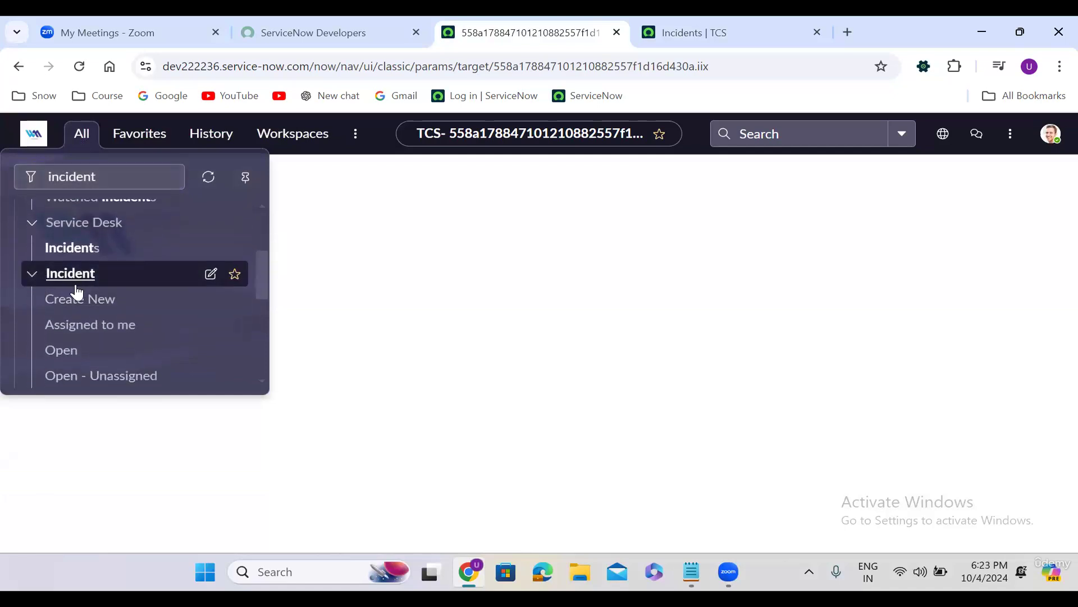
{"action": "left_click", "coordinate": [80, 303]}
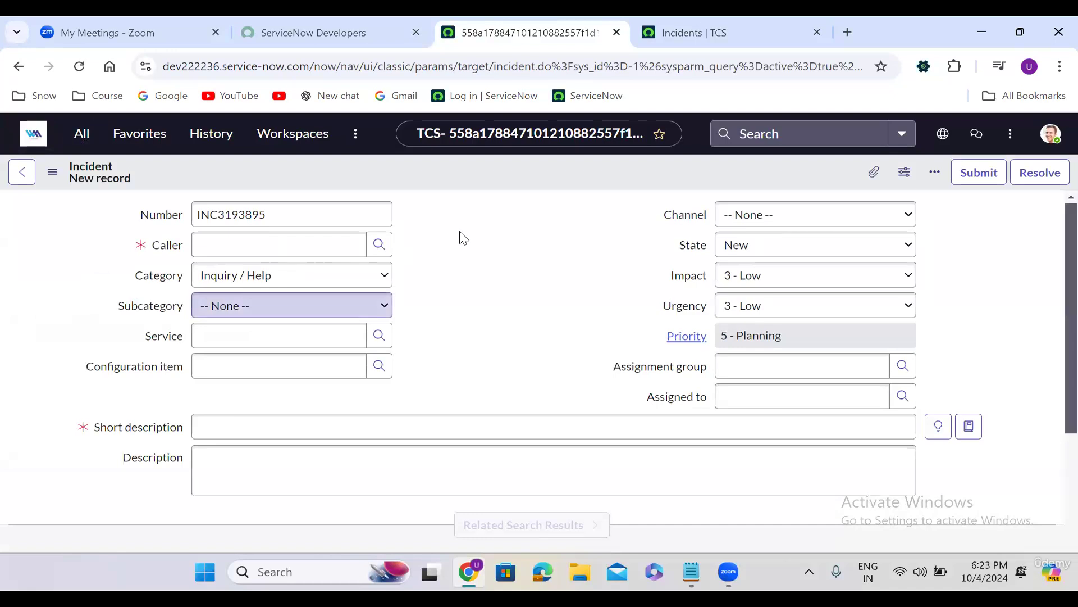
Reload the blank incident form so its number changes from INC3193895 to INC3194098
{"action": "left_click", "coordinate": [226, 214]}
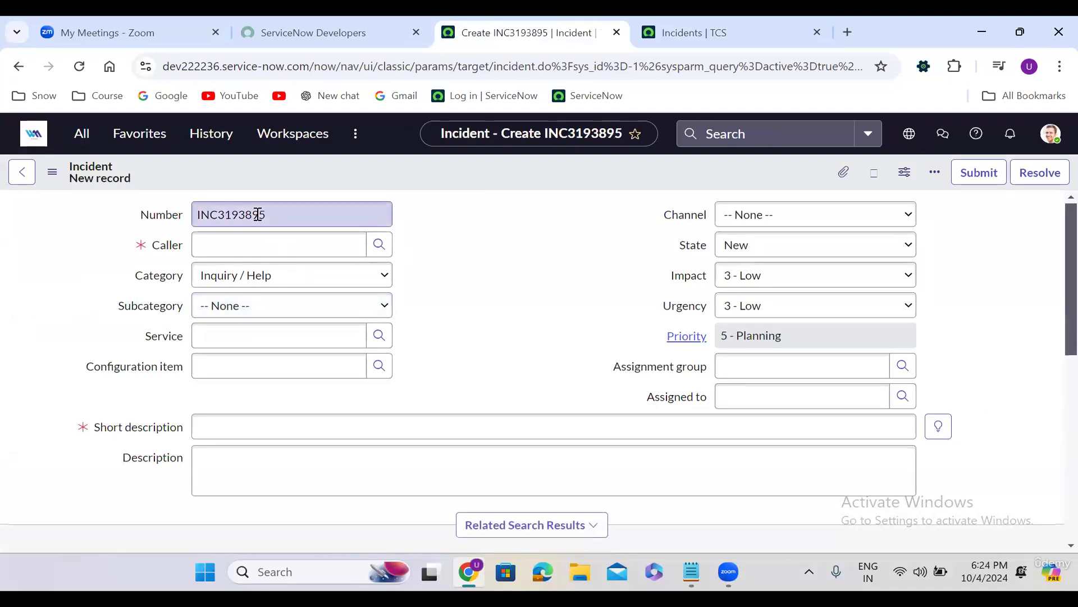
{"action": "left_click", "coordinate": [467, 247]}
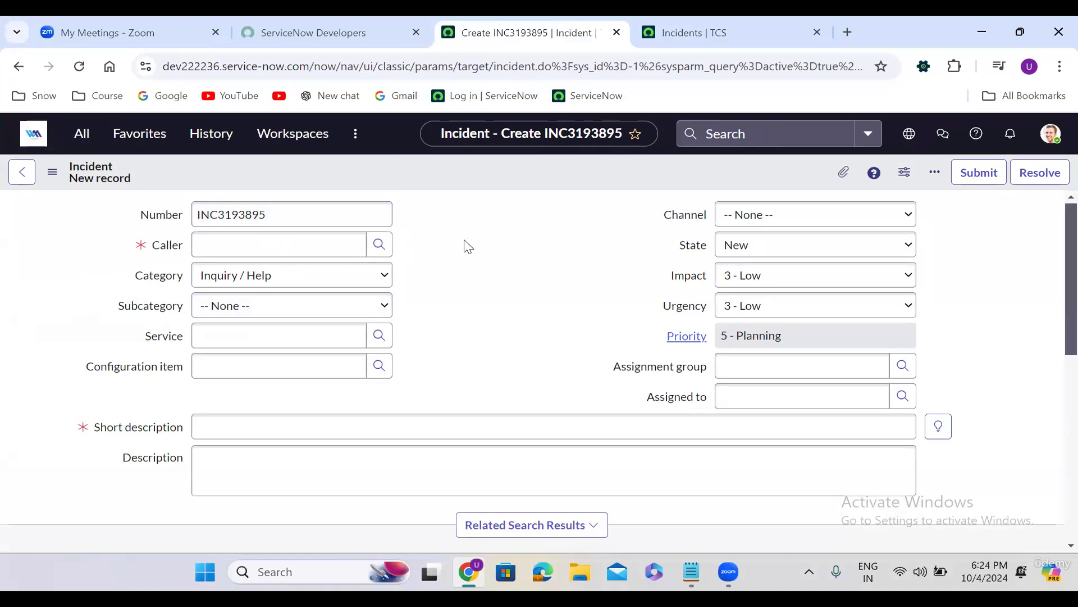
{"action": "left_click", "coordinate": [273, 213]}
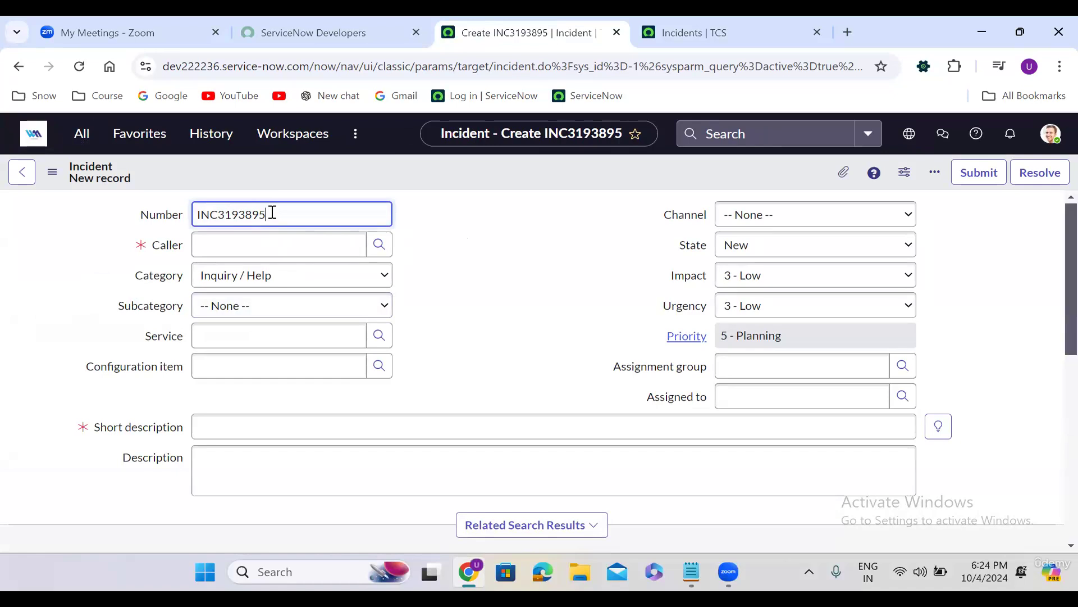
{"action": "double_click", "coordinate": [242, 214]}
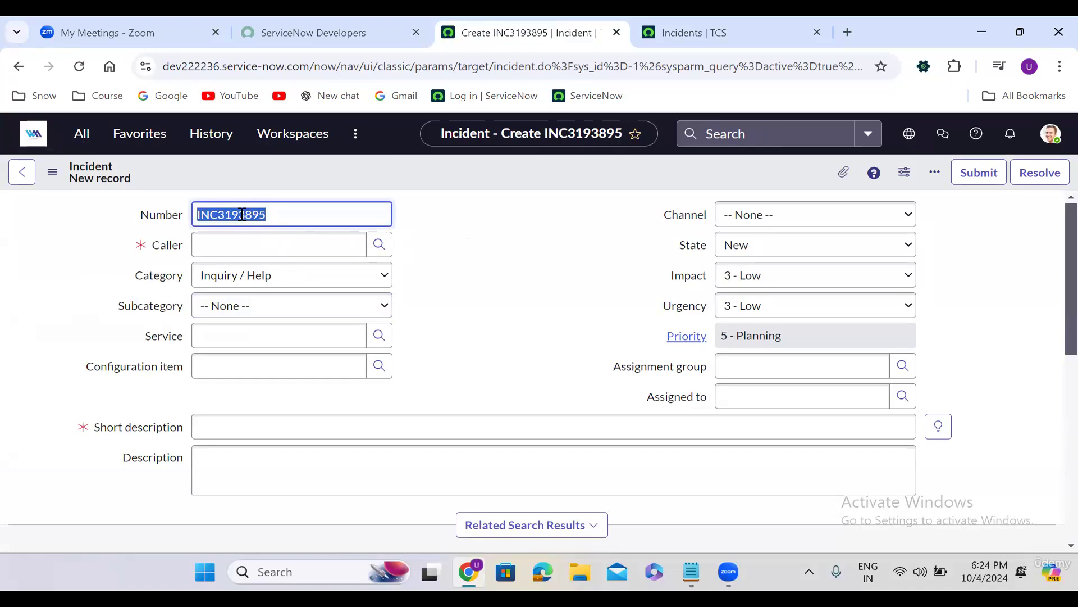
{"action": "left_click", "coordinate": [414, 228]}
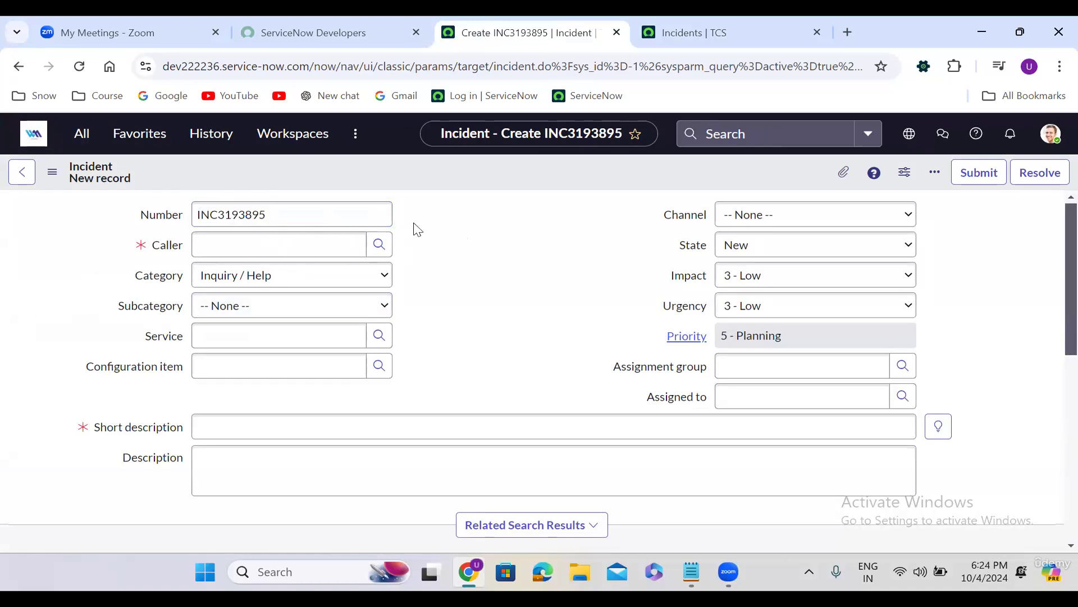
{"action": "left_click", "coordinate": [79, 66]}
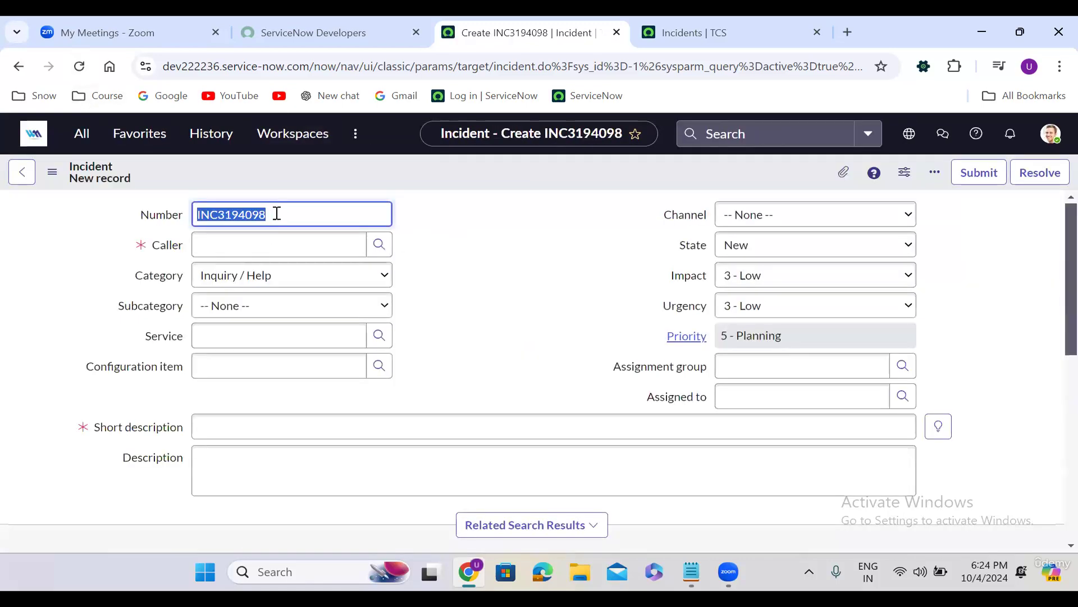
{"action": "left_click", "coordinate": [289, 220]}
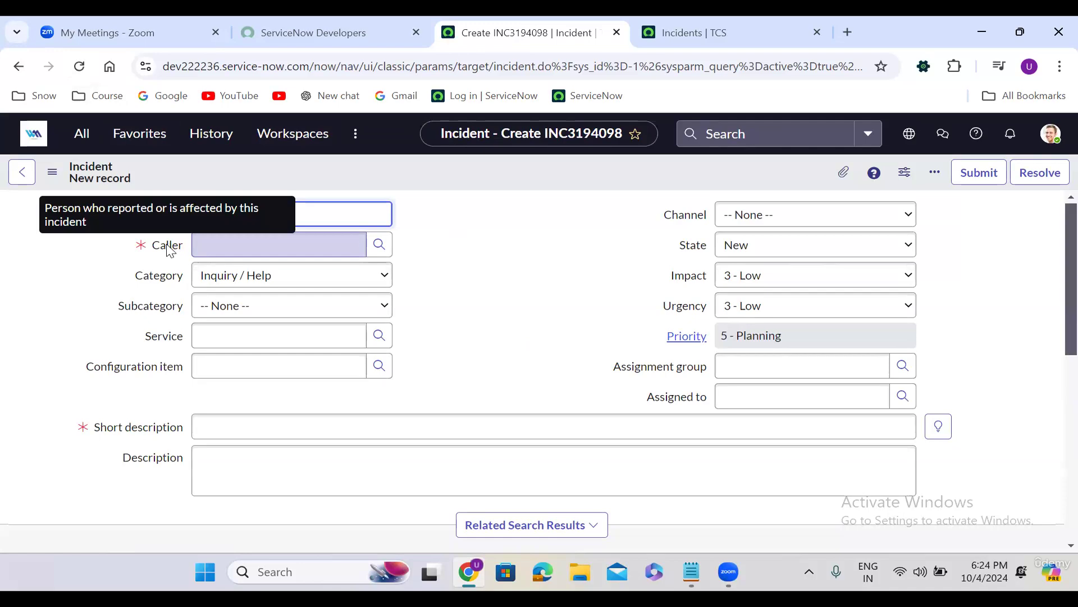
Search the Caller field by the caller's name and select the matching user
{"action": "left_click", "coordinate": [240, 248]}
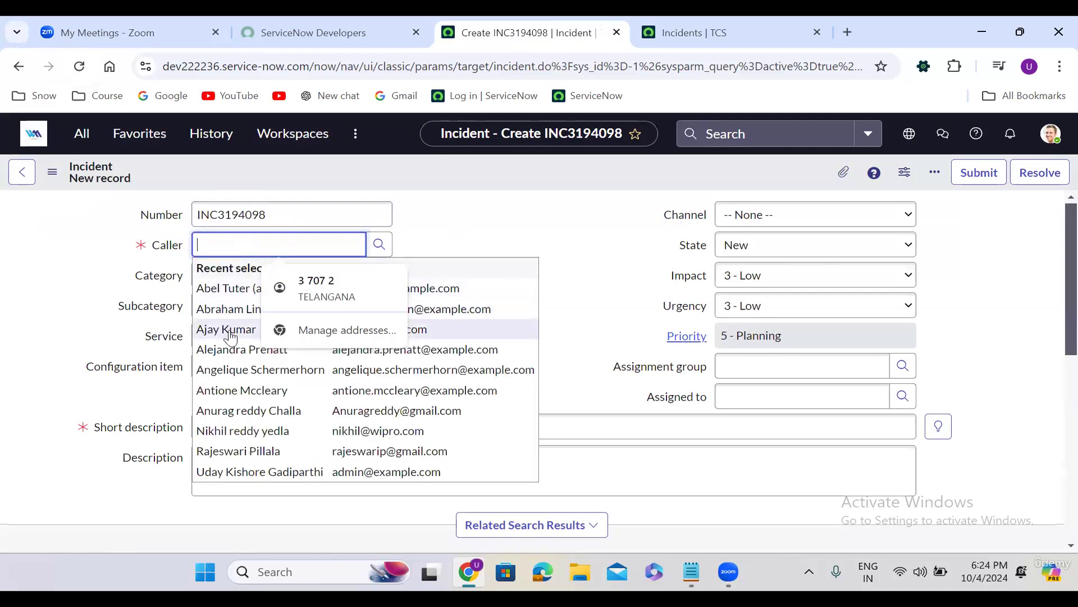
{"action": "type", "text": "uday"}
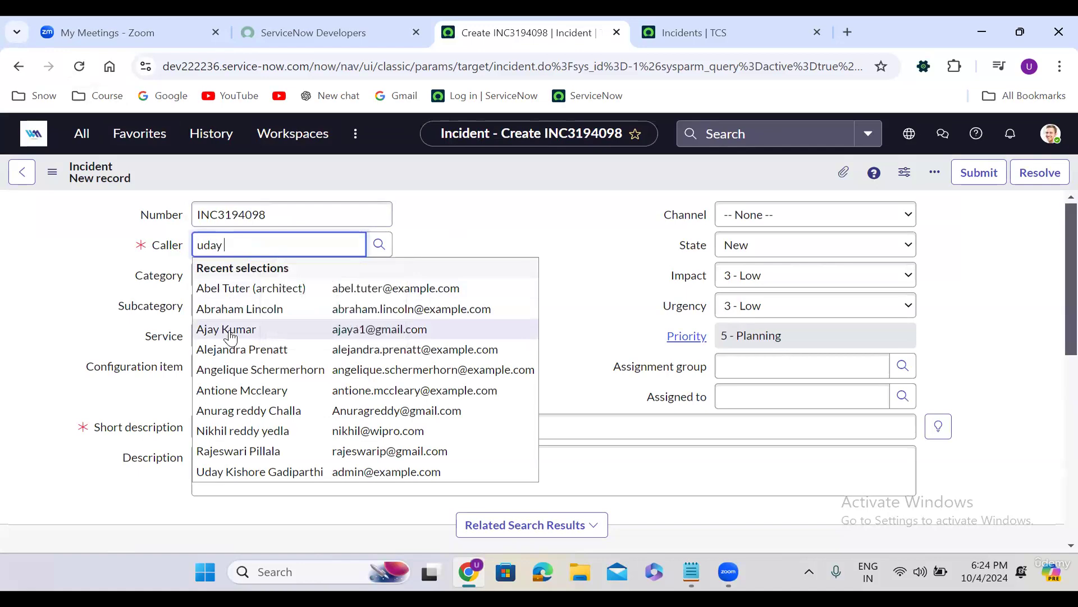
{"action": "left_click", "coordinate": [296, 288]}
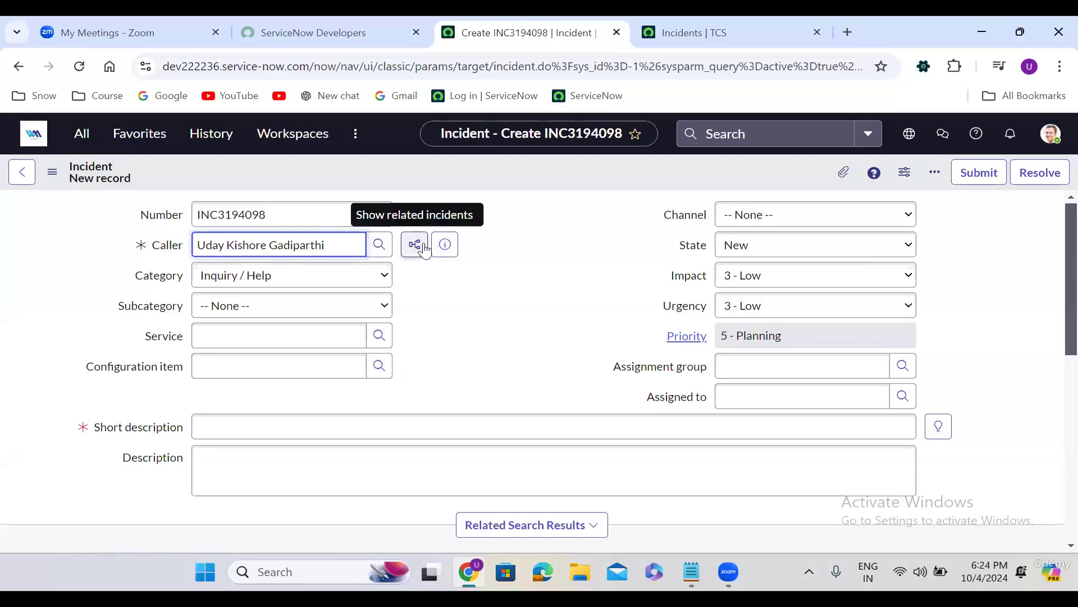
Set Category to Software and Subcategory to Operating System
{"action": "left_click", "coordinate": [250, 276]}
{"action": "left_click", "coordinate": [249, 333]}
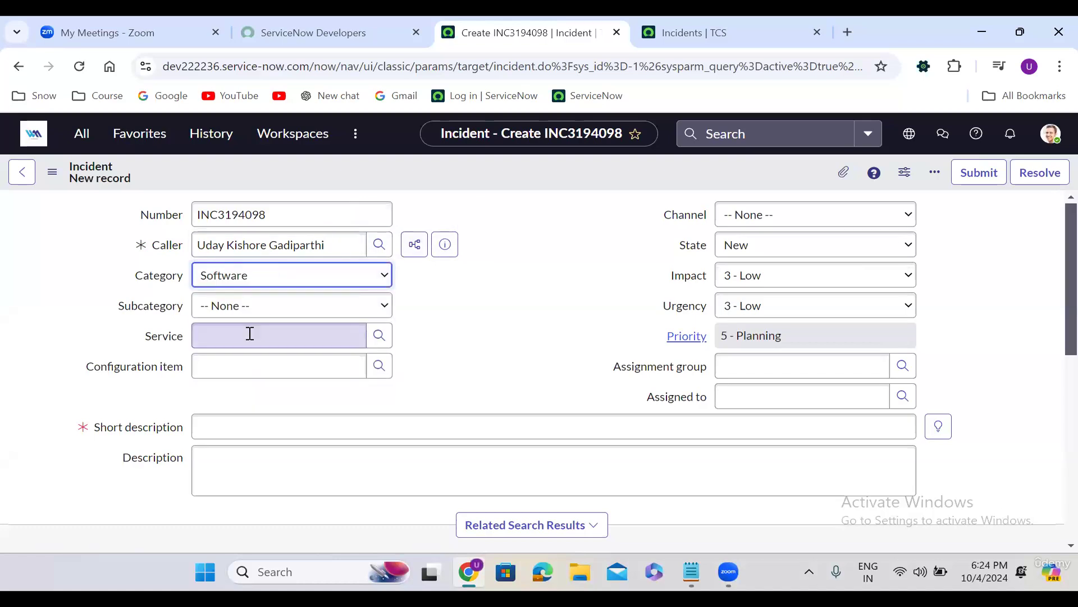
{"action": "left_click", "coordinate": [264, 306]}
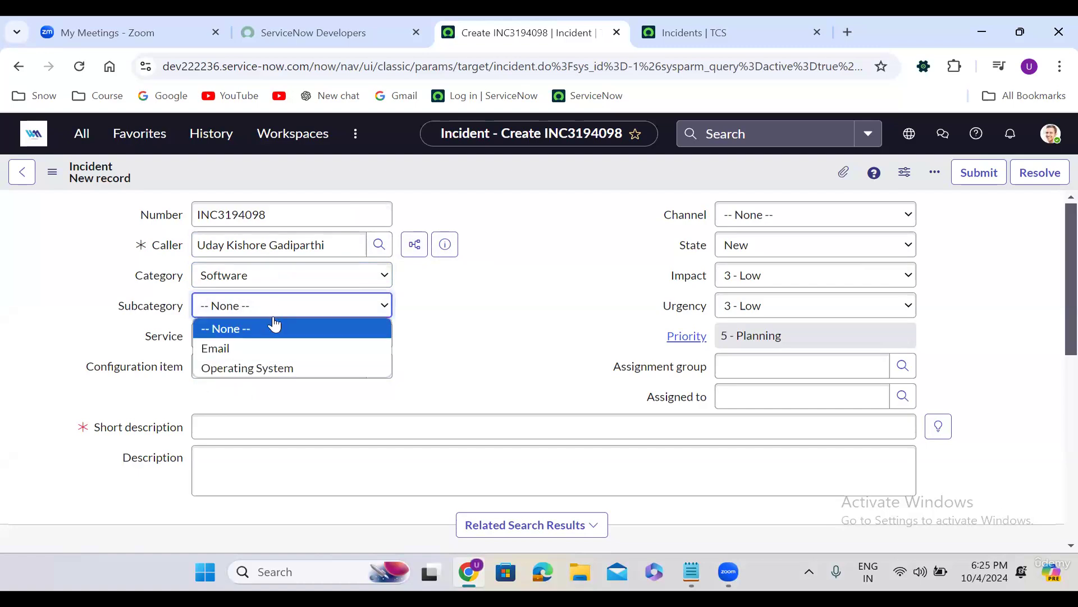
{"action": "left_click", "coordinate": [213, 364]}
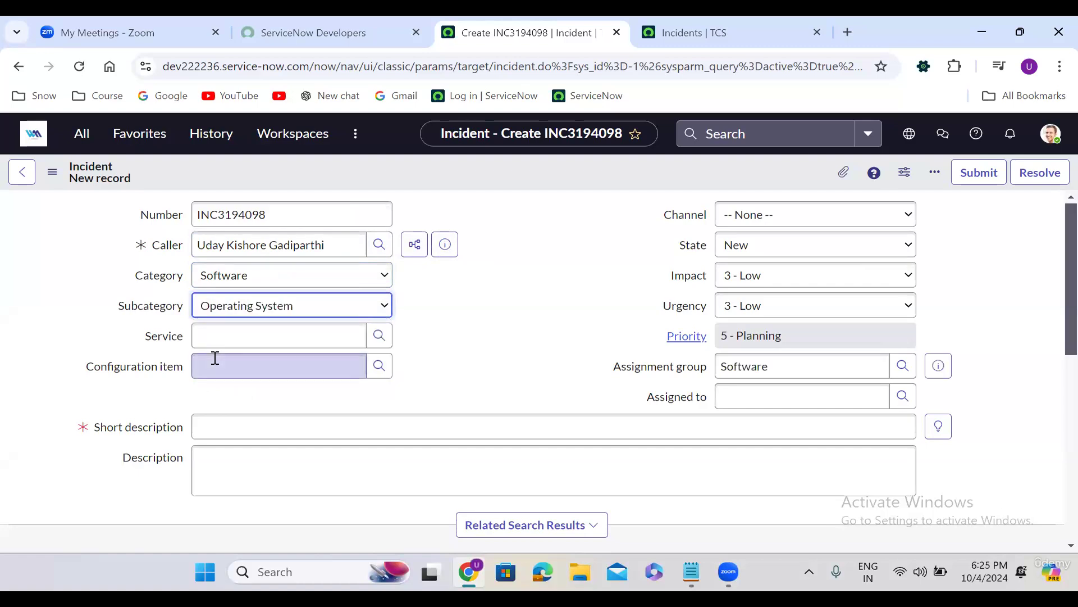
{"action": "left_click", "coordinate": [291, 332]}
{"action": "left_click", "coordinate": [488, 302]}
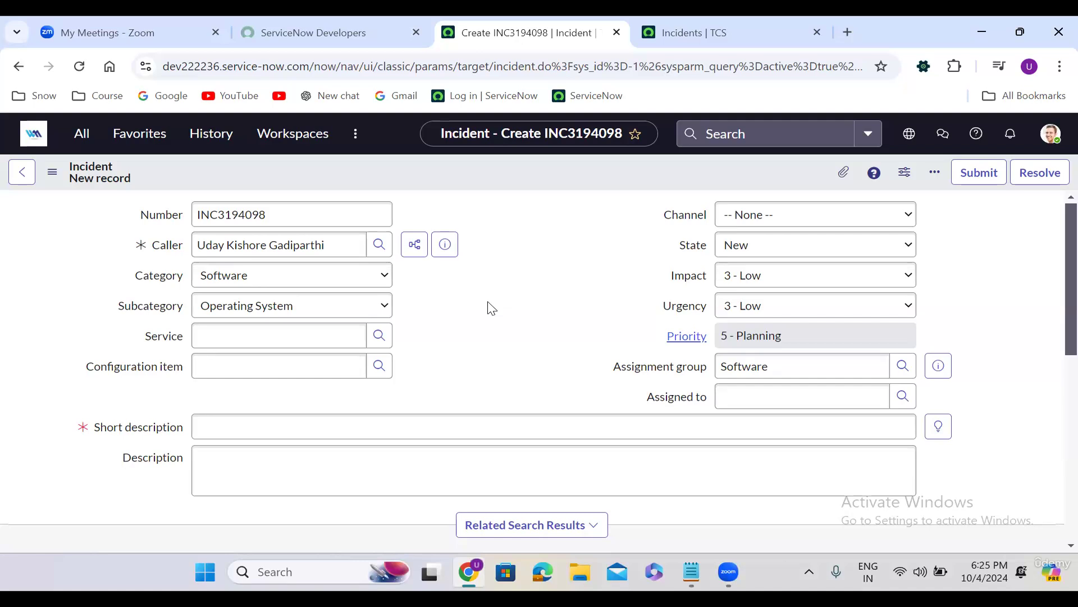
Set the incident's Service to IT Services from recent selections
{"action": "left_click", "coordinate": [216, 332]}
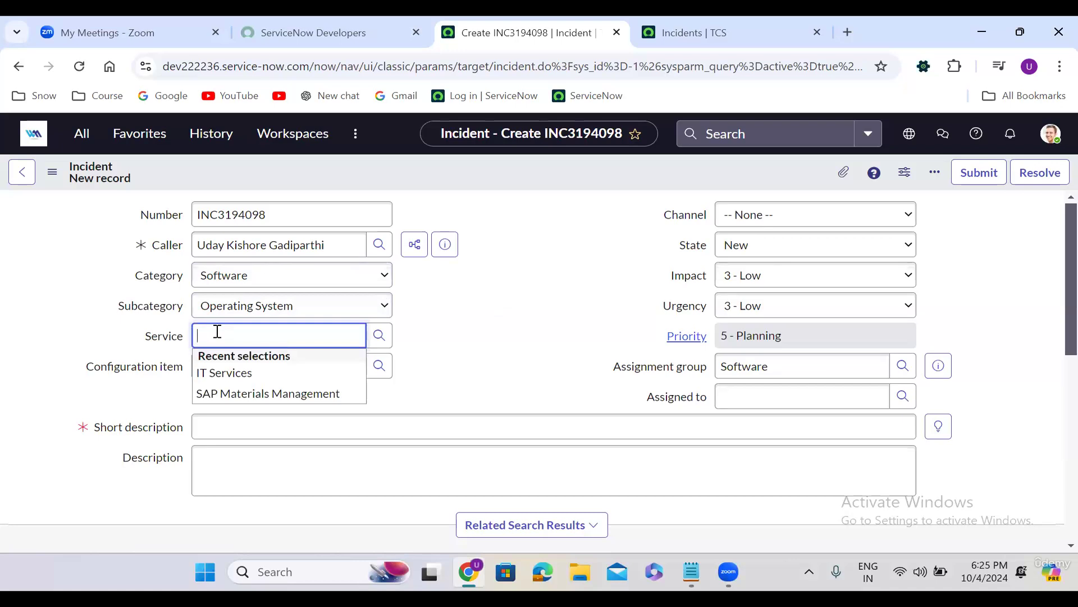
{"action": "left_click", "coordinate": [257, 372]}
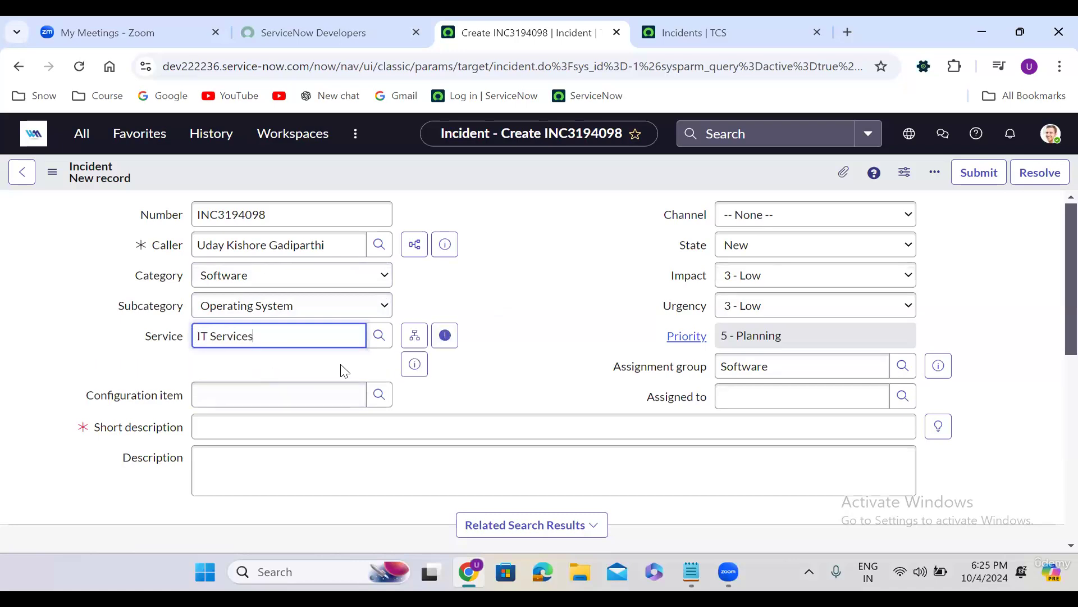
{"action": "left_click", "coordinate": [470, 380]}
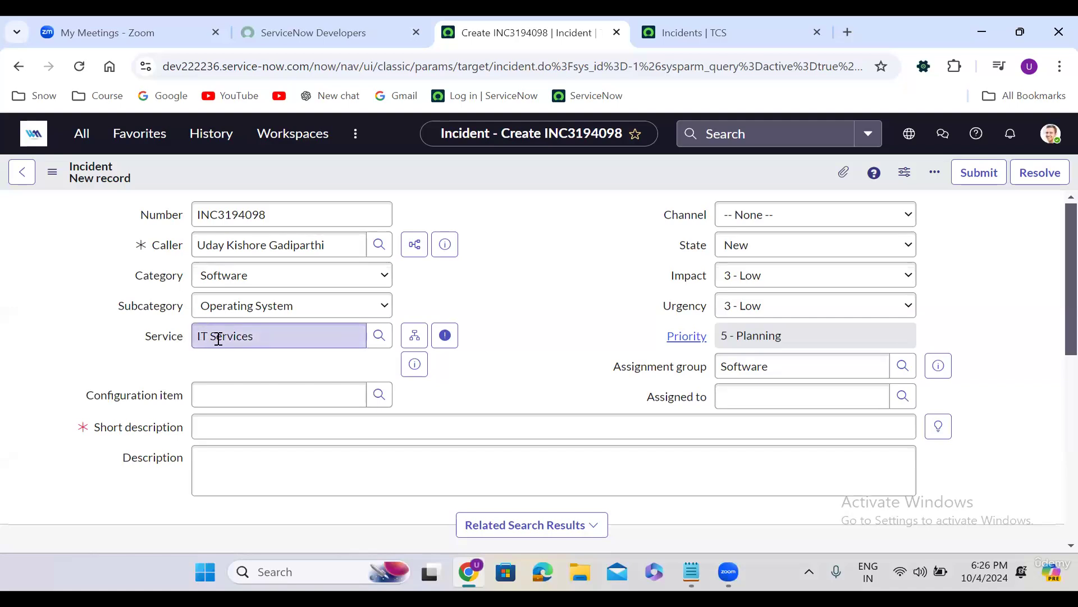
Search 'sales' and set Configuration item to Sales Force Automation
{"action": "left_click", "coordinate": [243, 396]}
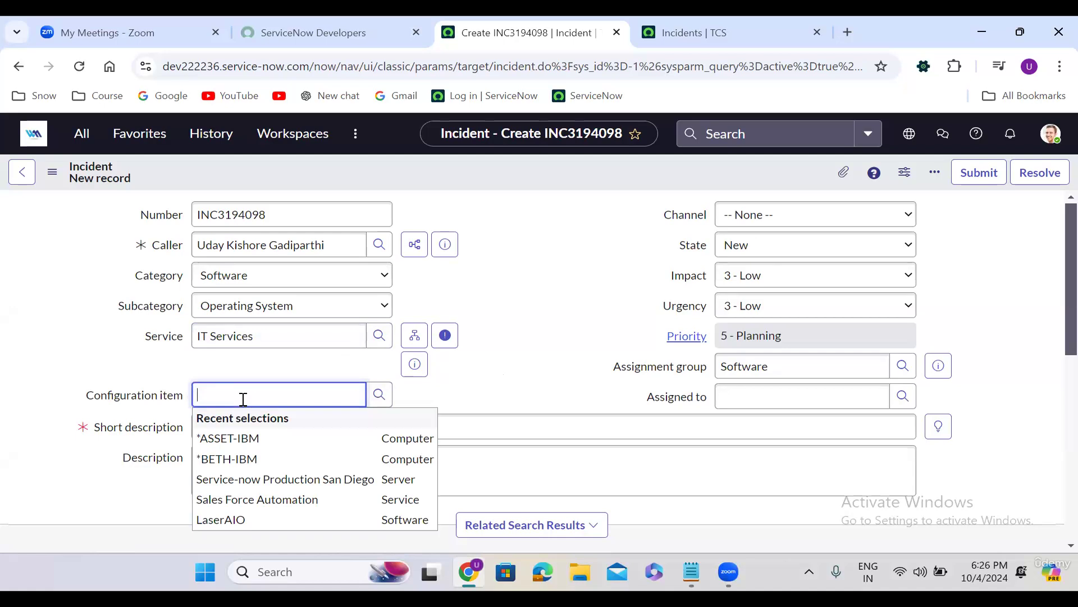
{"action": "type", "text": "sales"}
{"action": "left_click", "coordinate": [272, 441]}
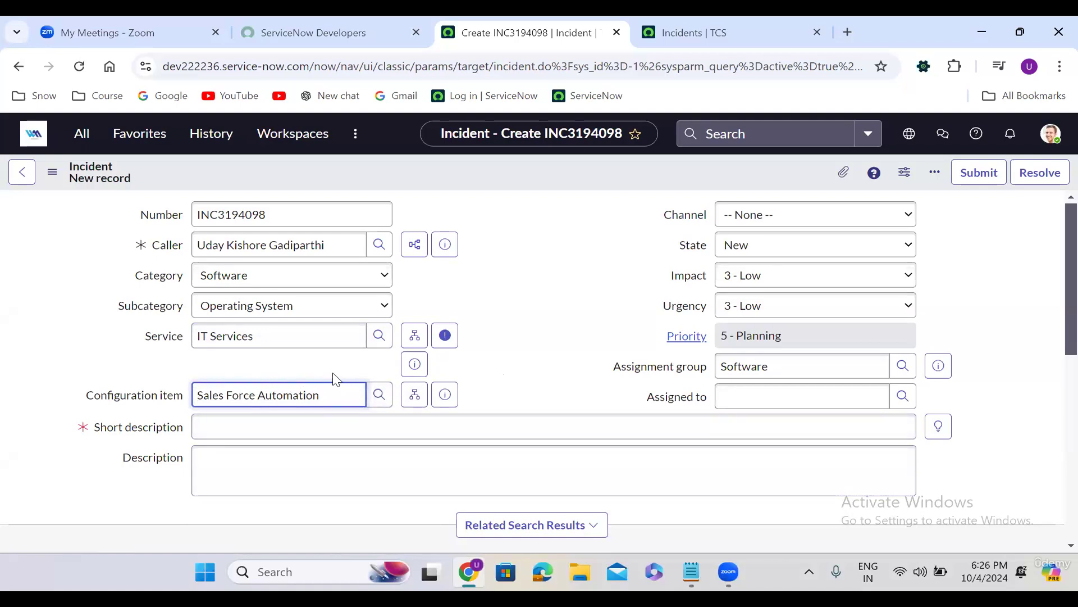
{"action": "left_click", "coordinate": [535, 324]}
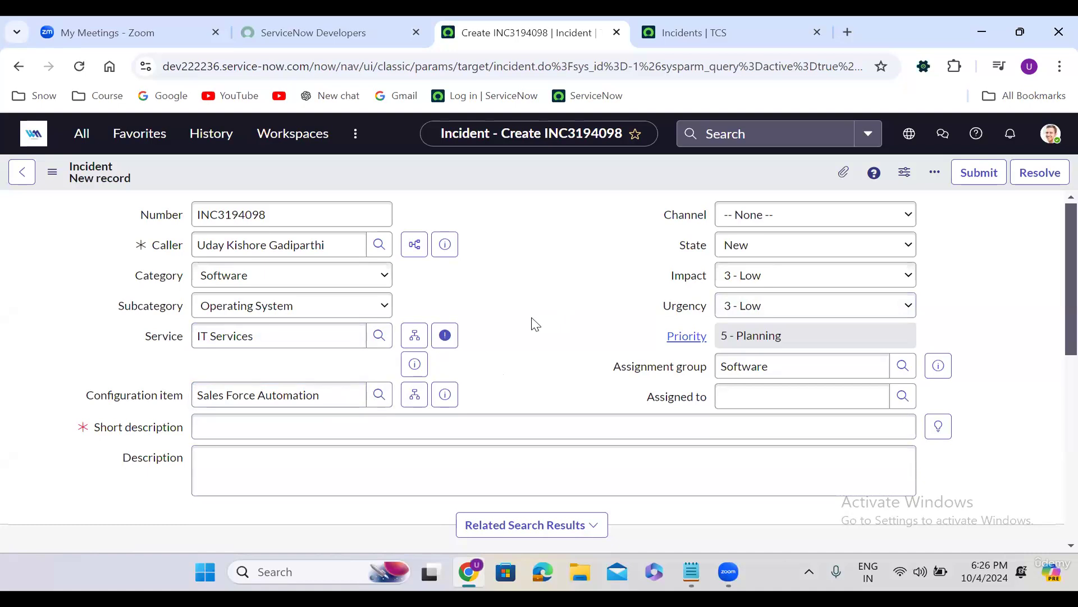
Change the Channel from Email to Phone, leaving Impact at 3 - Low
{"action": "left_click", "coordinate": [752, 217]}
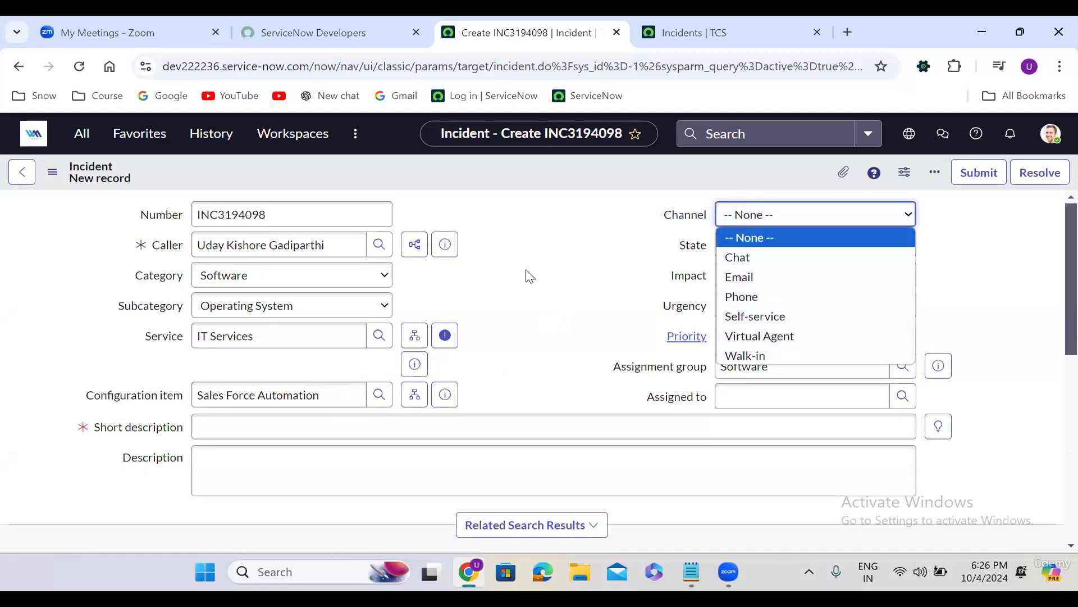
{"action": "left_click", "coordinate": [526, 285]}
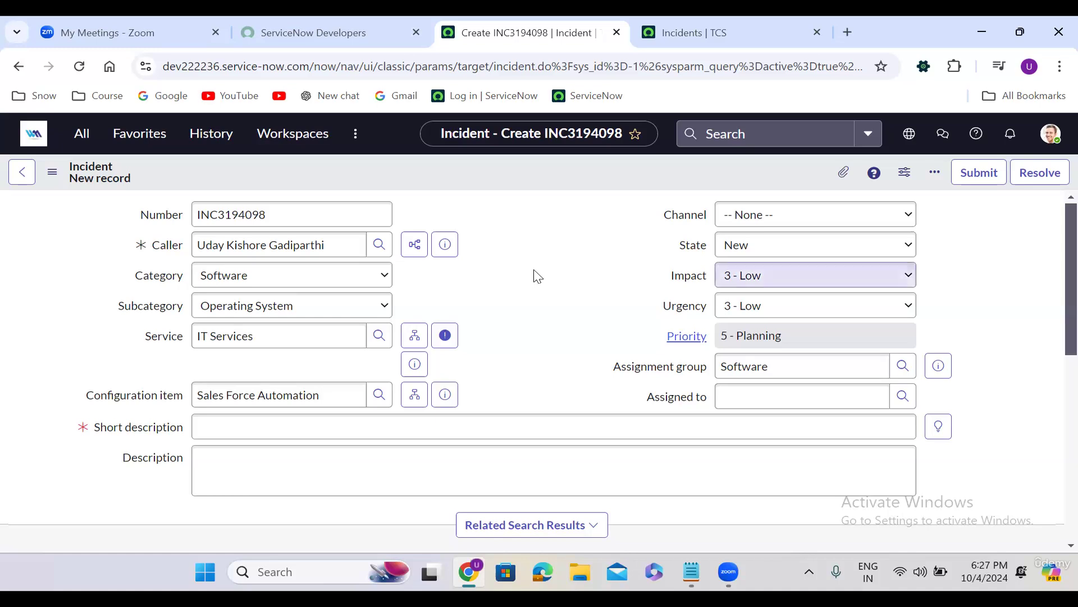
{"action": "left_click", "coordinate": [753, 218]}
{"action": "left_click", "coordinate": [754, 277]}
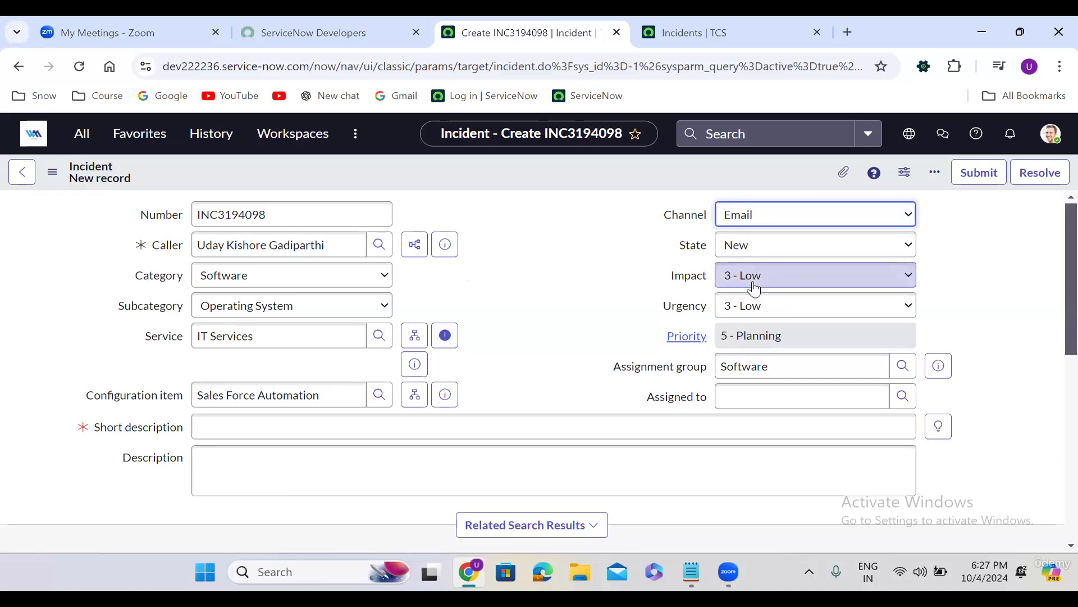
{"action": "left_click", "coordinate": [754, 288]}
{"action": "left_click", "coordinate": [486, 285]}
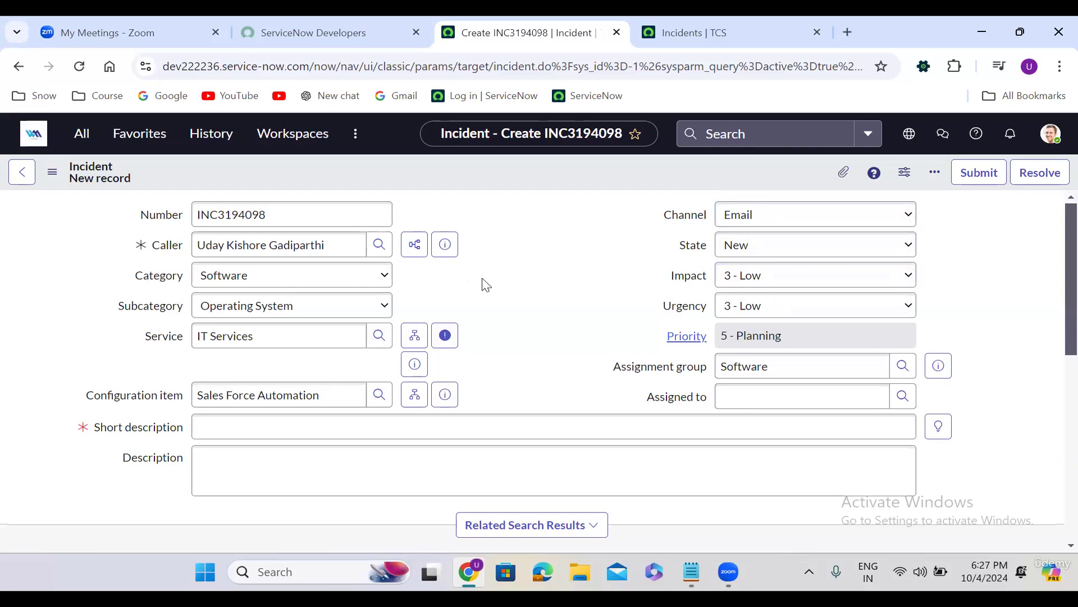
{"action": "left_click", "coordinate": [765, 217]}
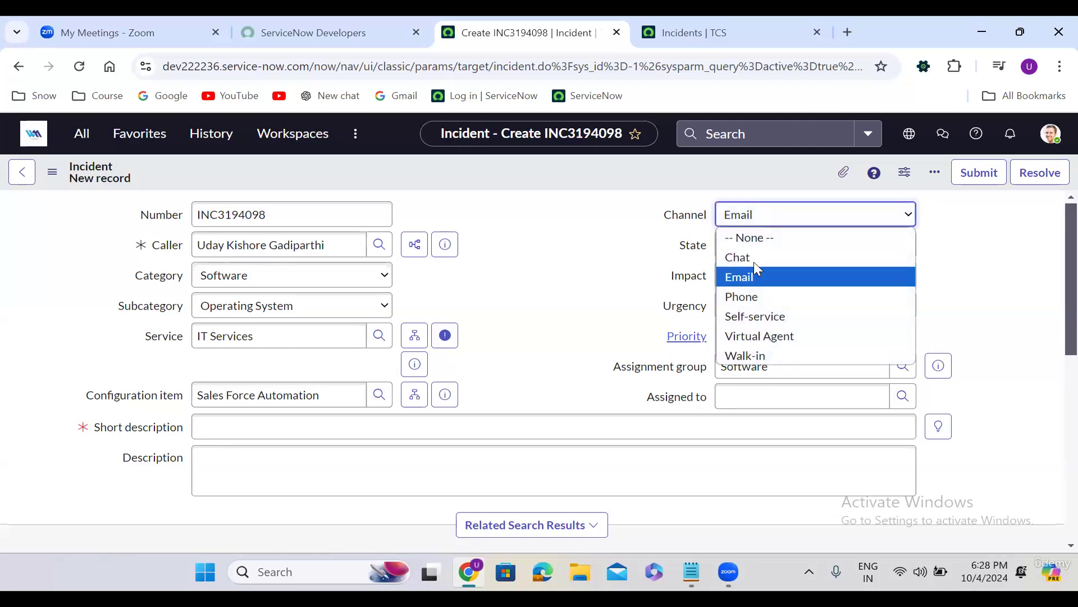
{"action": "left_click", "coordinate": [745, 301]}
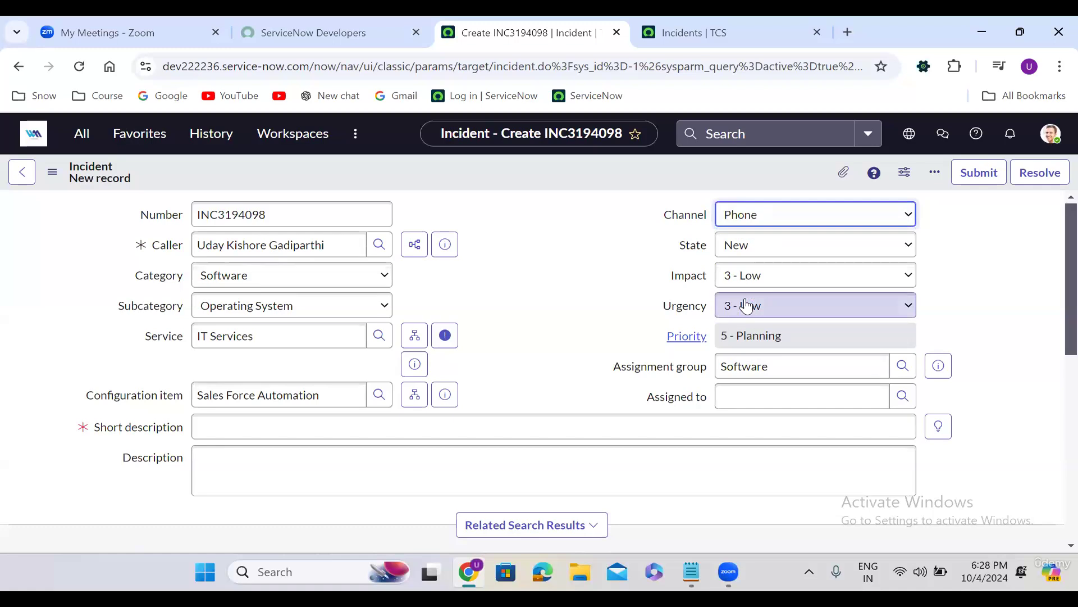
{"action": "left_click", "coordinate": [552, 270]}
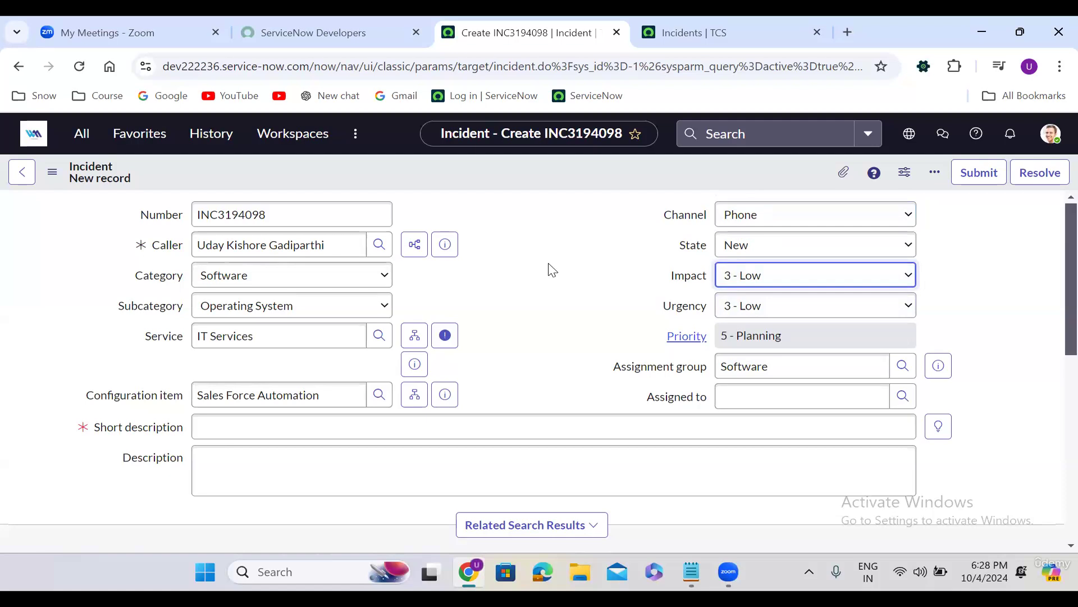
In a new tab, search Google for 'hdfc credit card balance check number' and scroll the results
{"action": "left_click", "coordinate": [848, 31]}
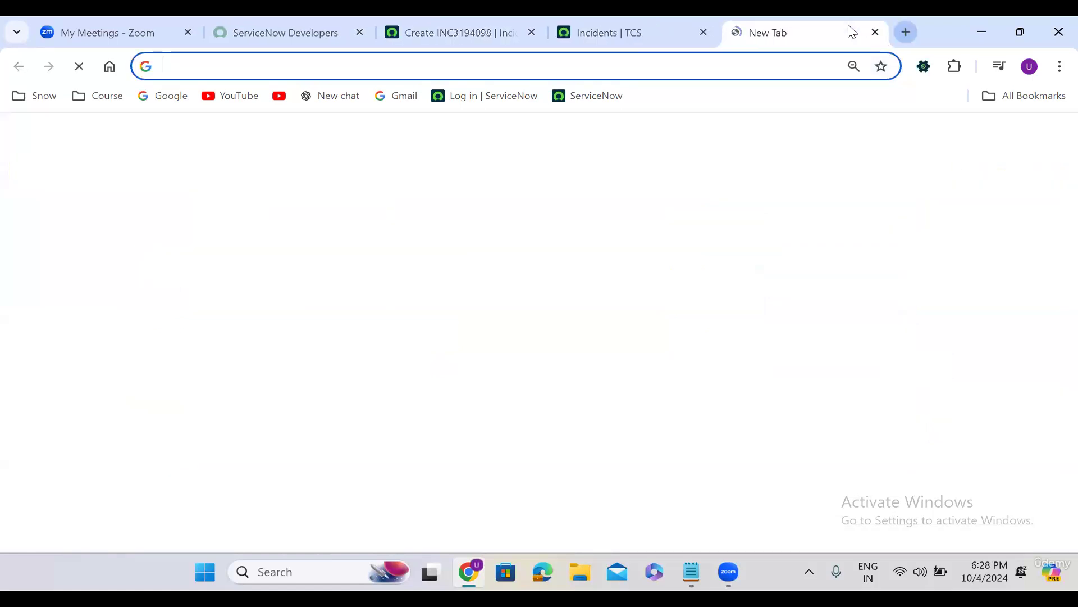
{"action": "type", "text": "hdfc"}
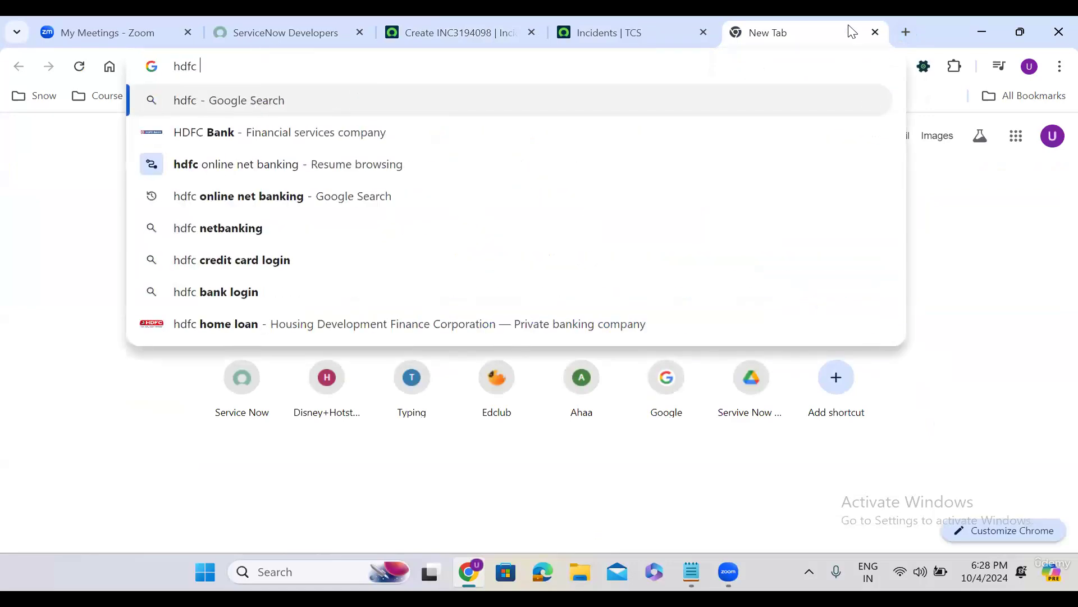
{"action": "type", "text": " crea"}
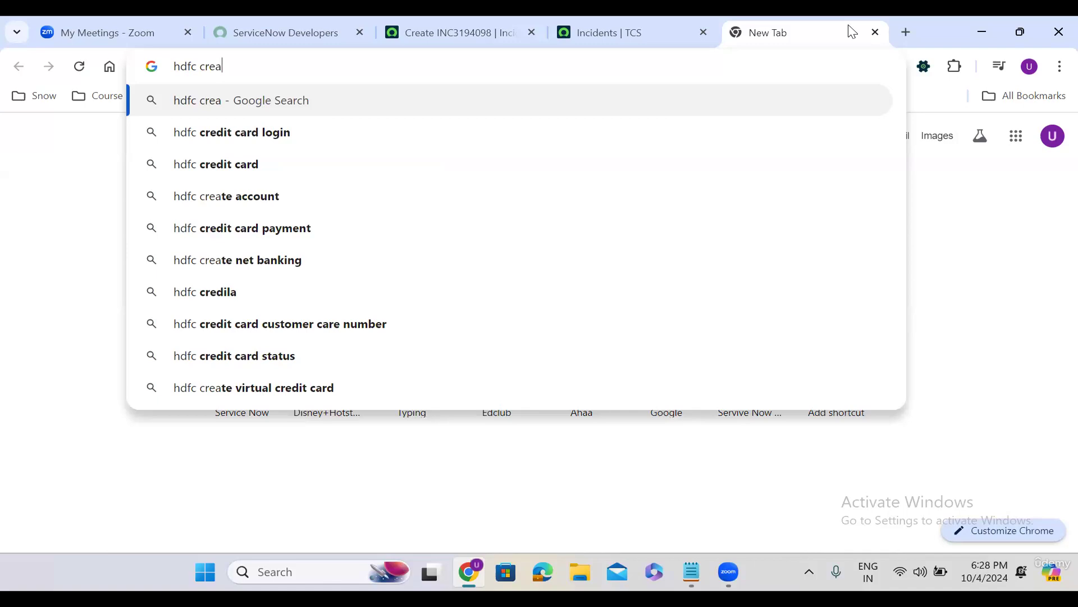
{"action": "type", "text": "t"}
{"action": "key", "text": "BackSpace"}
{"action": "key", "text": "BackSpace"}
{"action": "type", "text": "dit "}
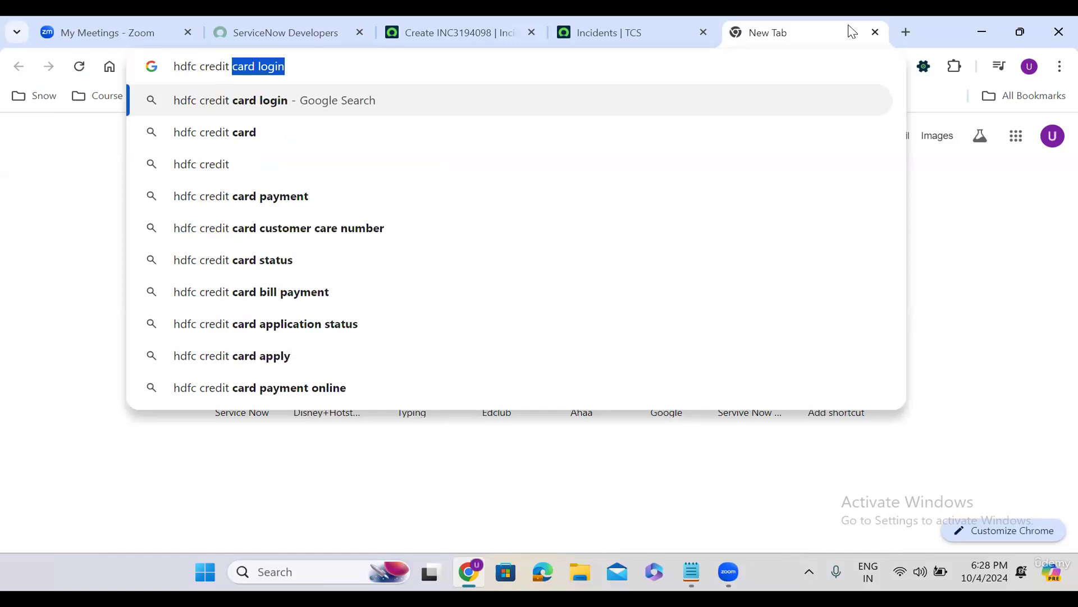
{"action": "type", "text": "card baka"}
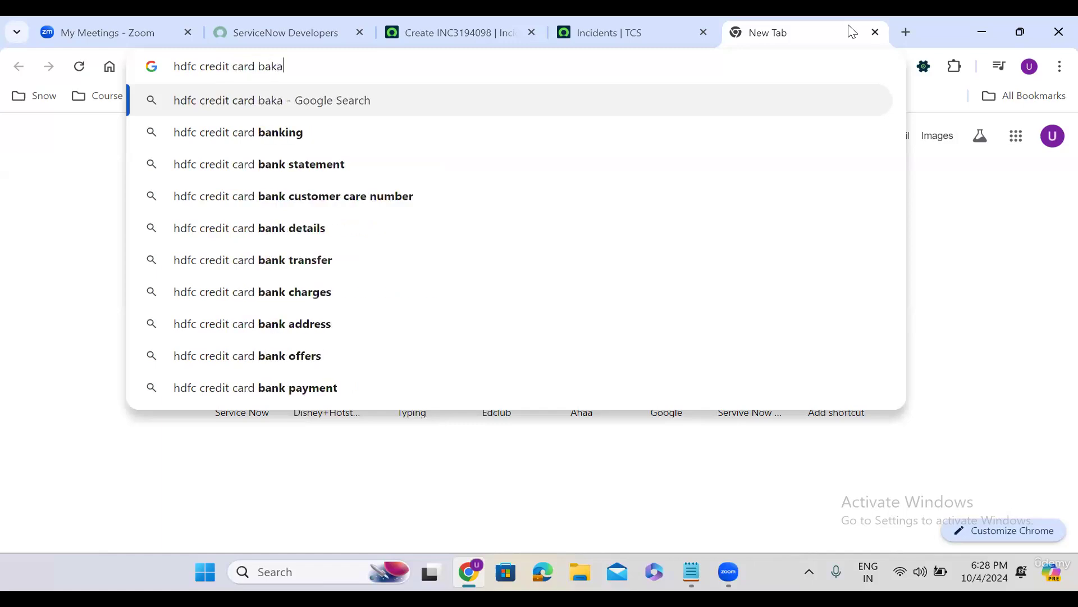
{"action": "key", "text": "BackSpace"}
{"action": "key", "text": "BackSpace"}
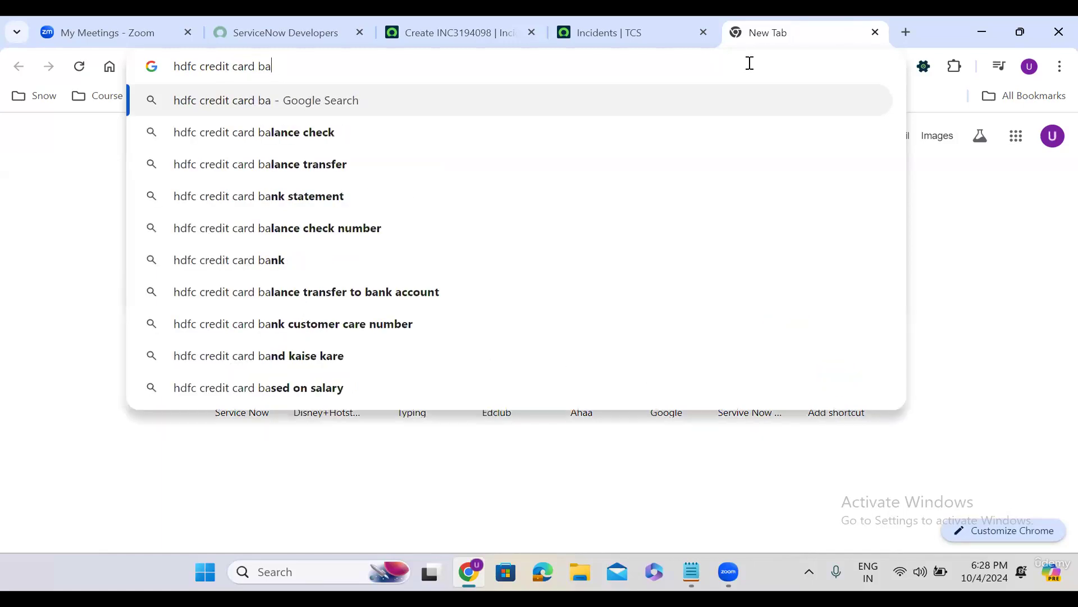
{"action": "type", "text": "lance check"}
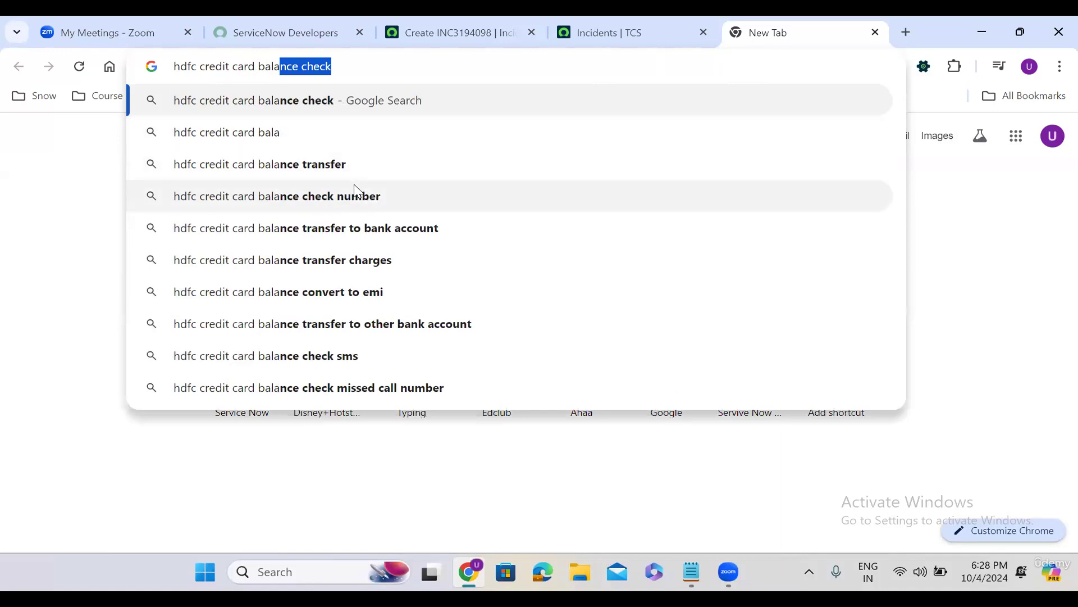
{"action": "left_click", "coordinate": [358, 194]}
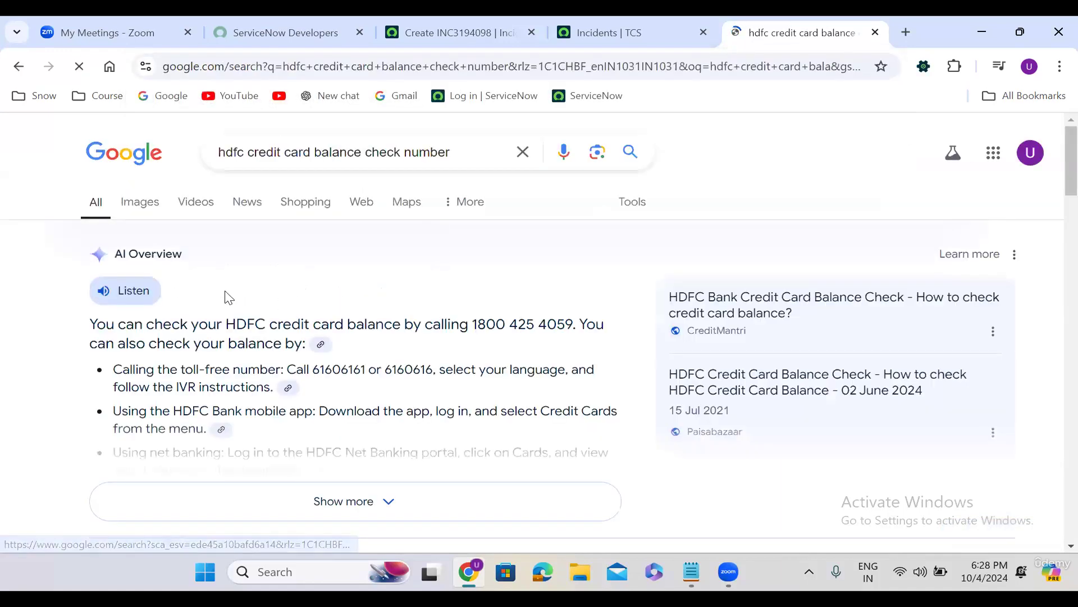
{"action": "scroll", "coordinate": [365, 283], "scroll_direction": "down", "scroll_amount": 8}
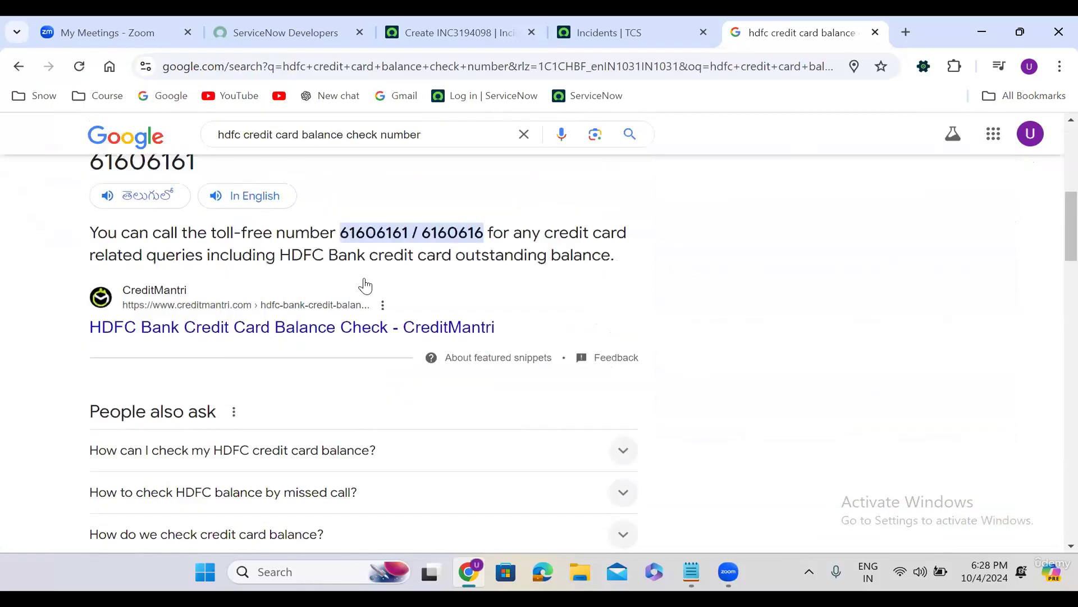
{"action": "scroll", "coordinate": [366, 286], "scroll_direction": "down", "scroll_amount": 1}
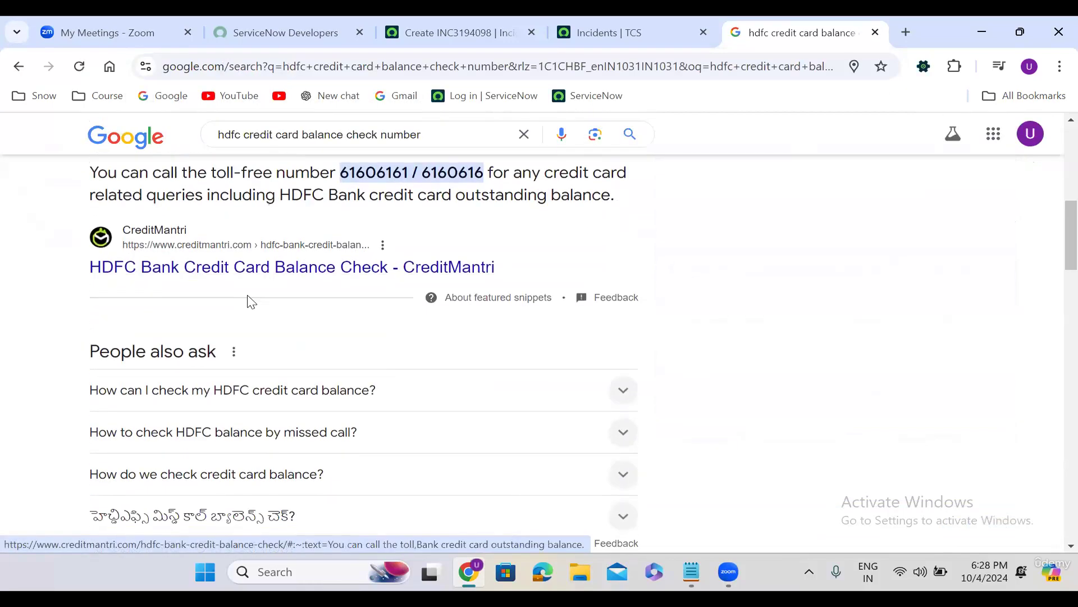
{"action": "scroll", "coordinate": [250, 302], "scroll_direction": "down", "scroll_amount": 6}
Open HDFC Bank's SMS & Toll-Free Banking page, launch the ASK EVA chat, then return to ServiceNow
{"action": "left_click", "coordinate": [194, 279]}
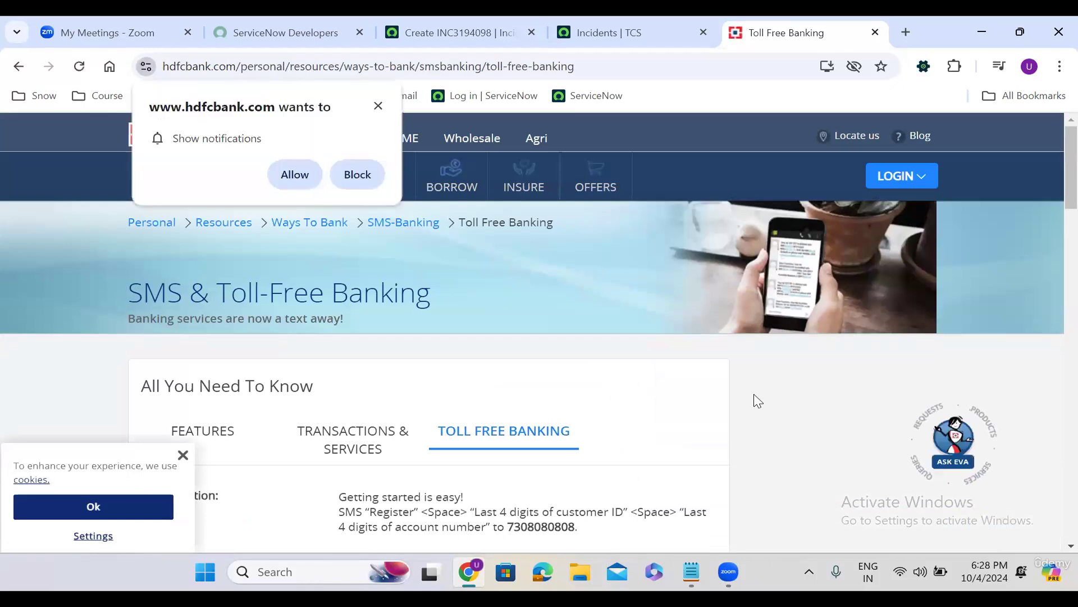
{"action": "left_click", "coordinate": [952, 441]}
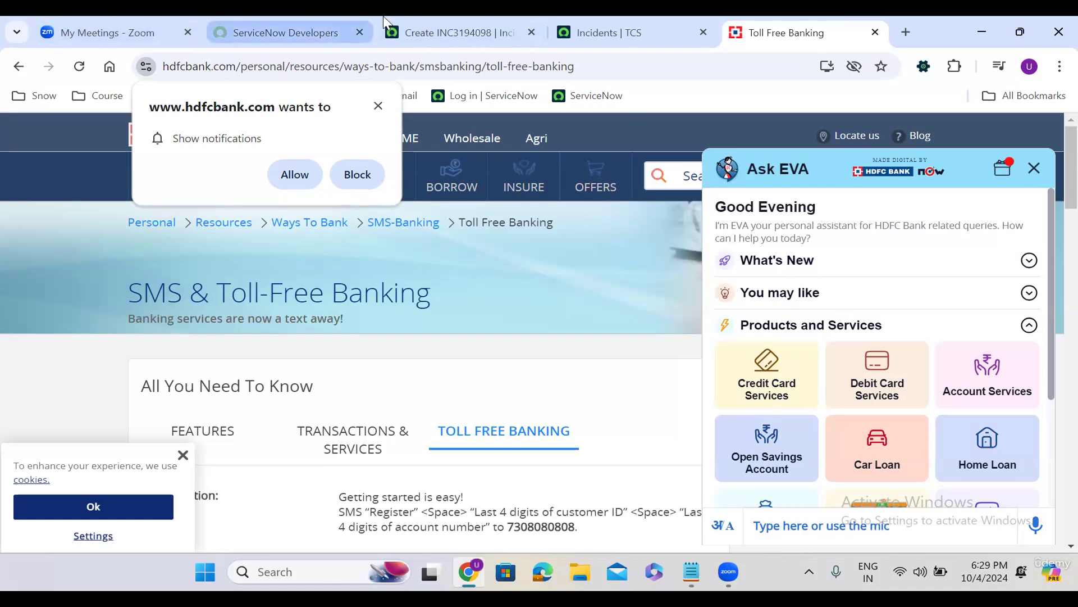
{"action": "left_click", "coordinate": [425, 17]}
Change incident INC3194098's Channel to Virtual Agent, then to Email
{"action": "left_click", "coordinate": [753, 217]}
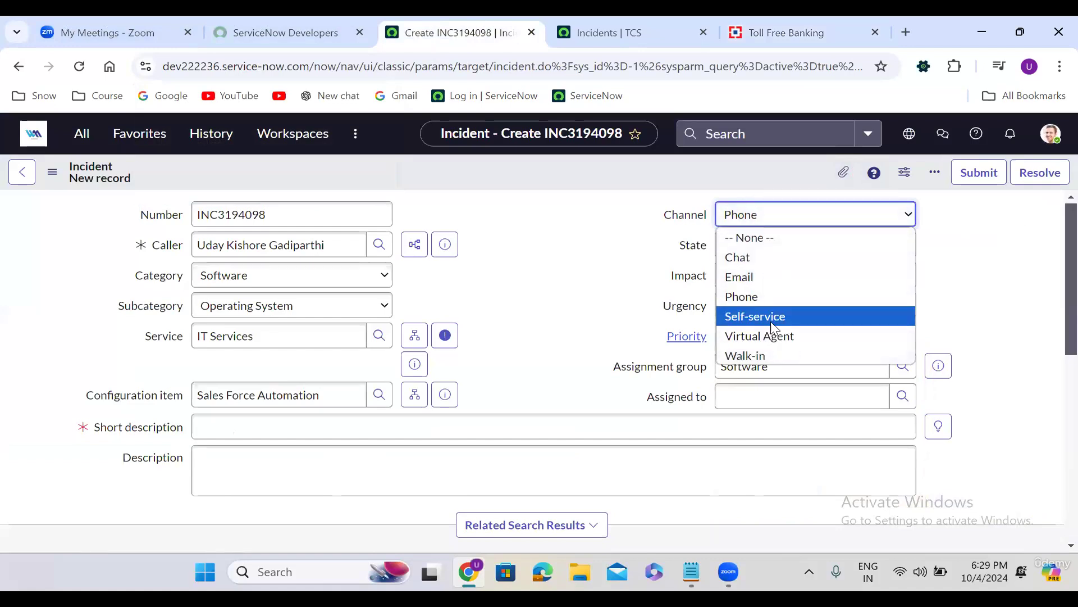
{"action": "left_click", "coordinate": [771, 337]}
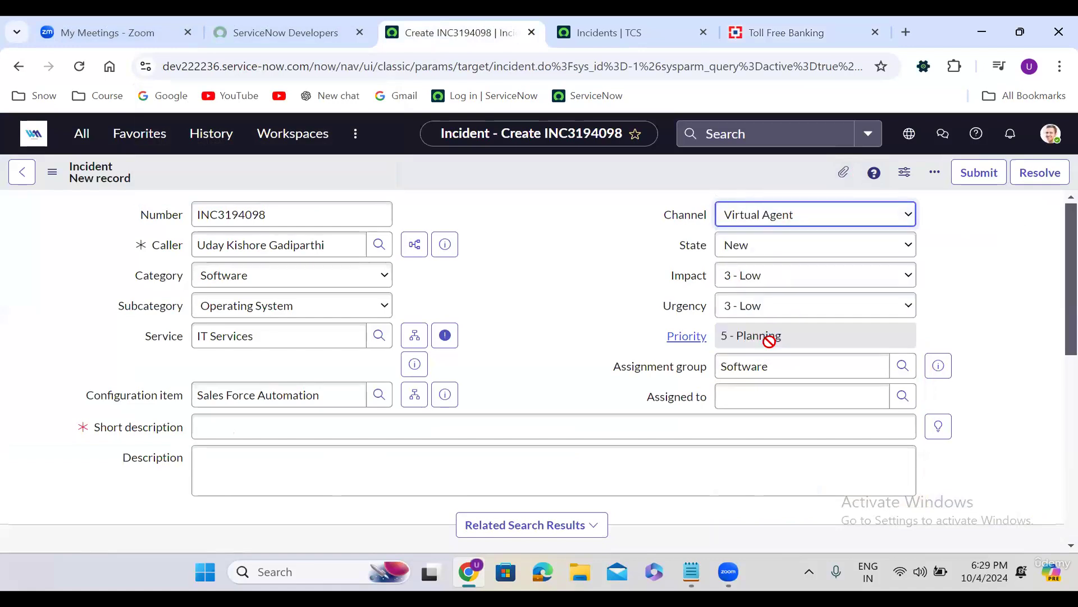
{"action": "left_click", "coordinate": [493, 282]}
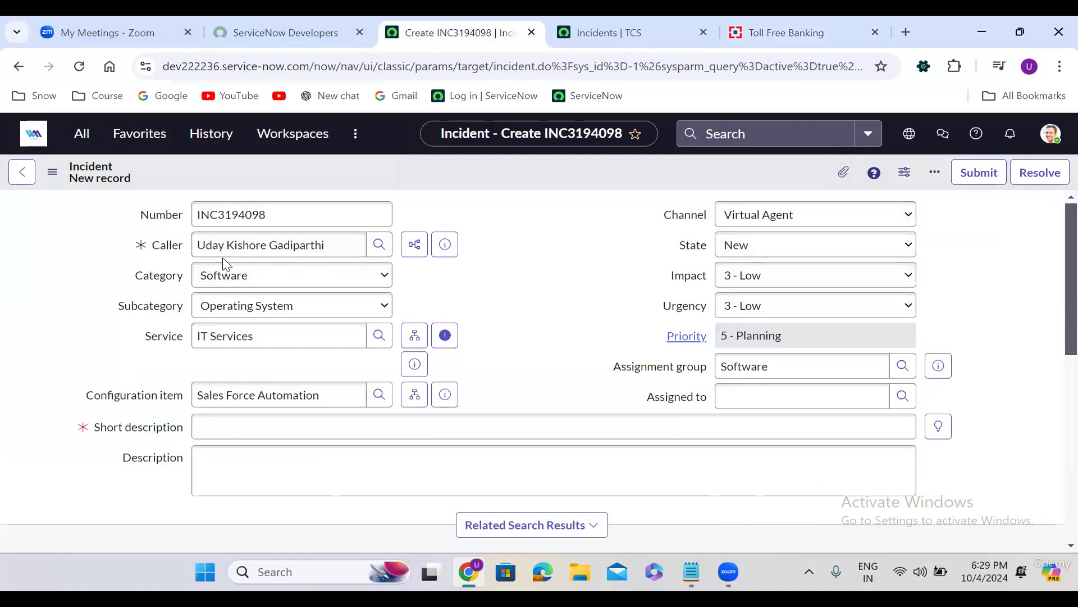
{"action": "left_click", "coordinate": [768, 216]}
{"action": "left_click", "coordinate": [770, 274]}
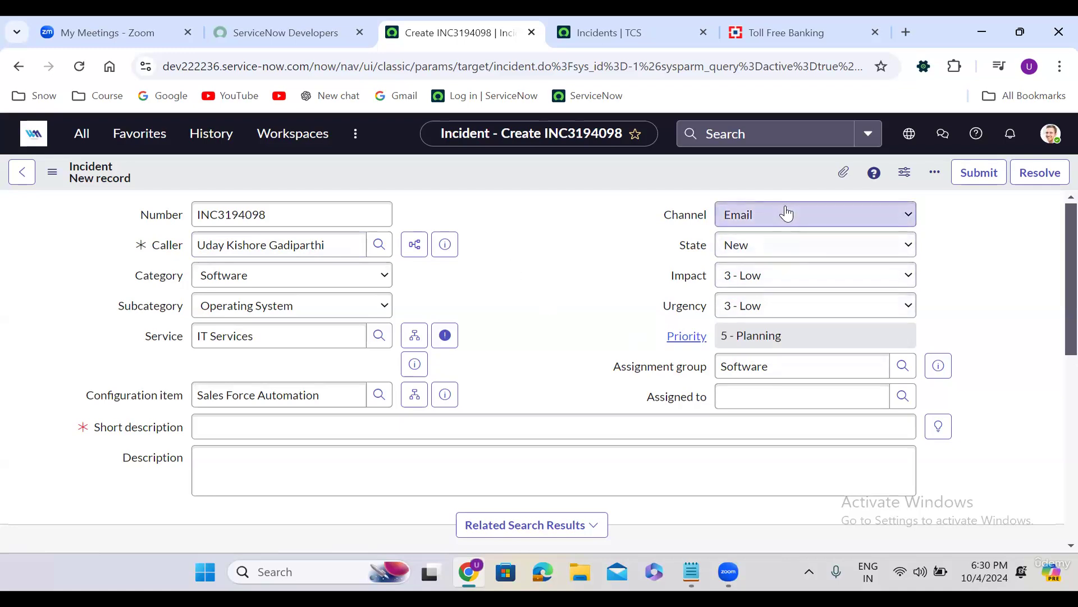
Change the incident's Channel from Email to Walk-in
{"action": "left_click", "coordinate": [538, 278]}
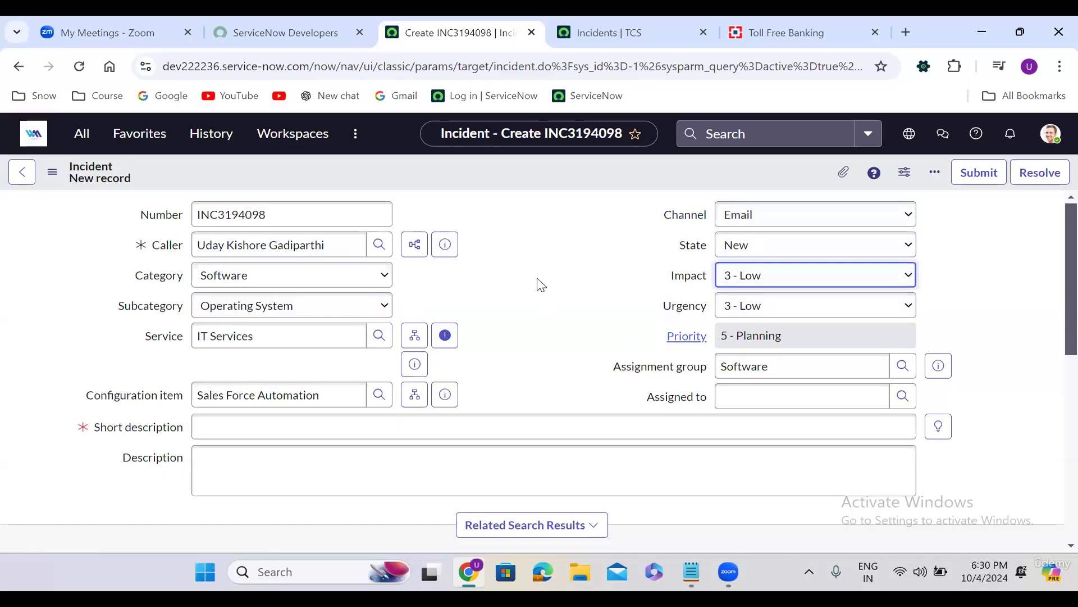
{"action": "left_click", "coordinate": [812, 214]}
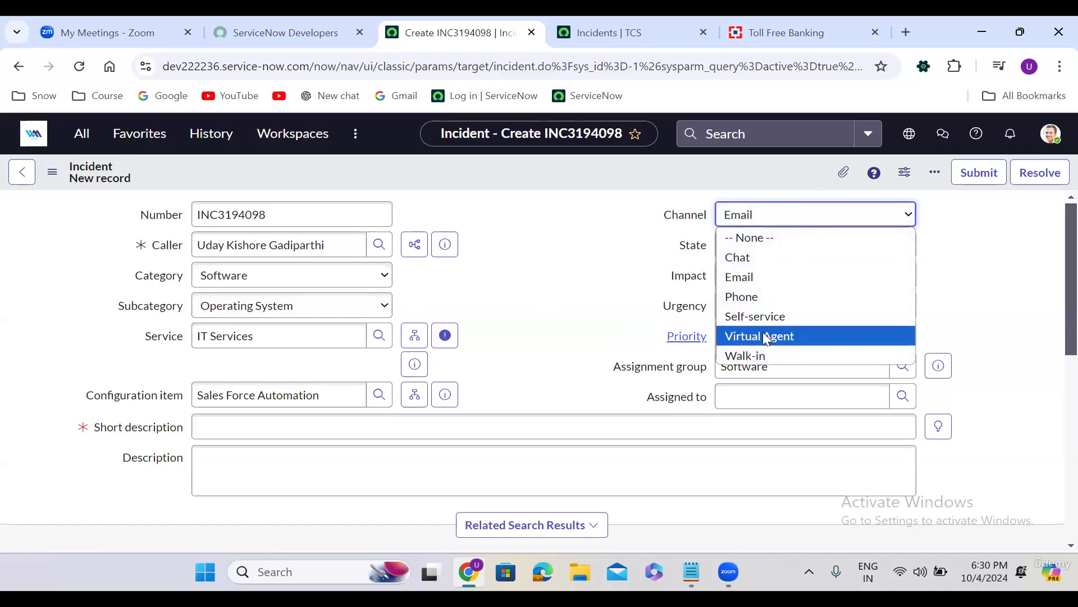
{"action": "left_click", "coordinate": [767, 353]}
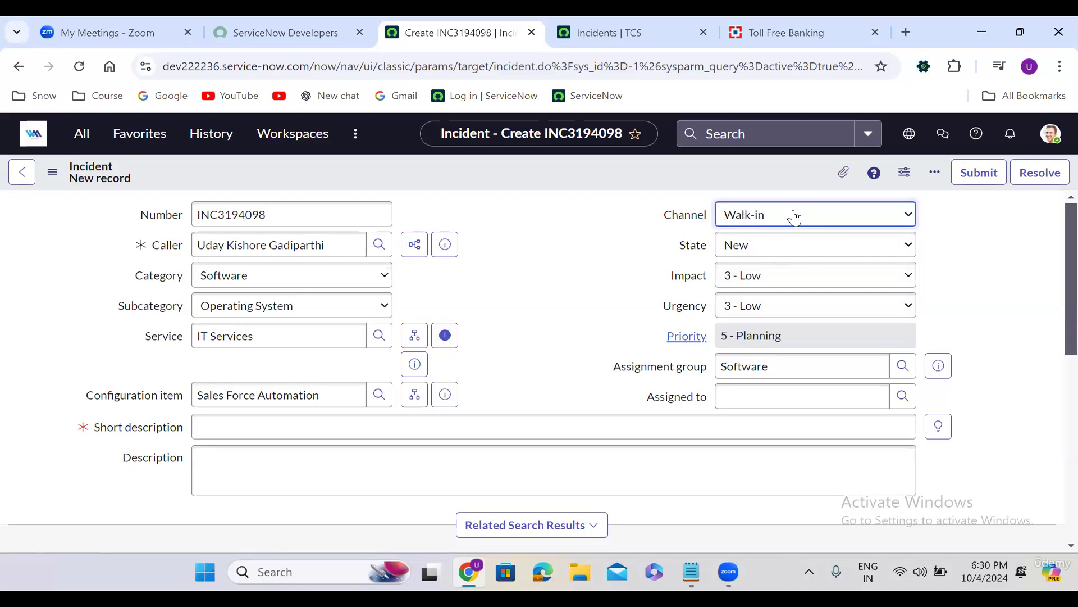
{"action": "left_click", "coordinate": [522, 270]}
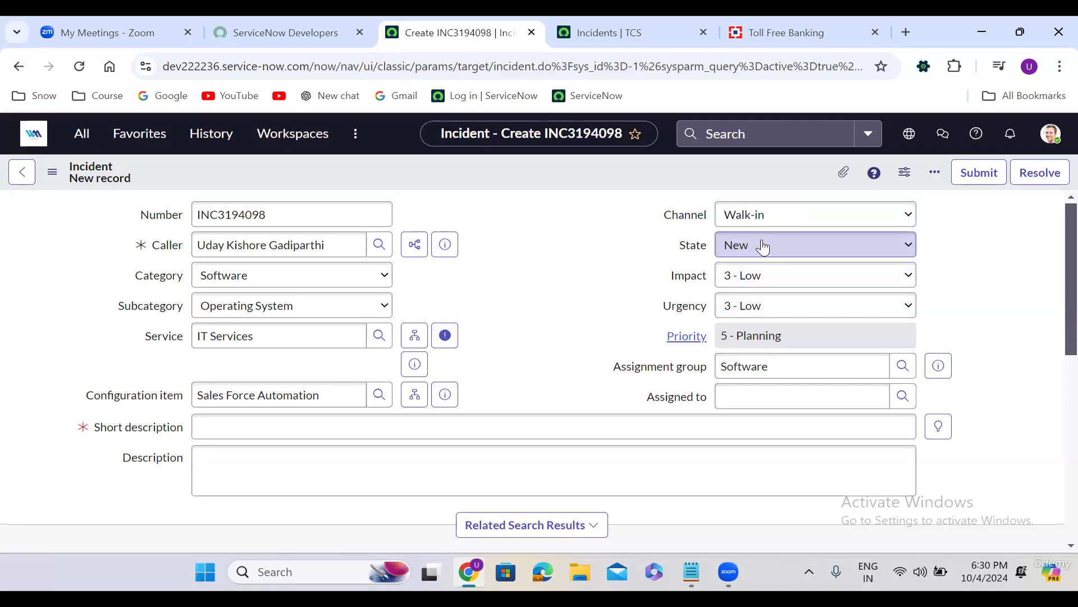
Keep Impact at 3 - Low and set Urgency to 1 - High, giving Priority 3 - Moderate
{"action": "left_click", "coordinate": [723, 284]}
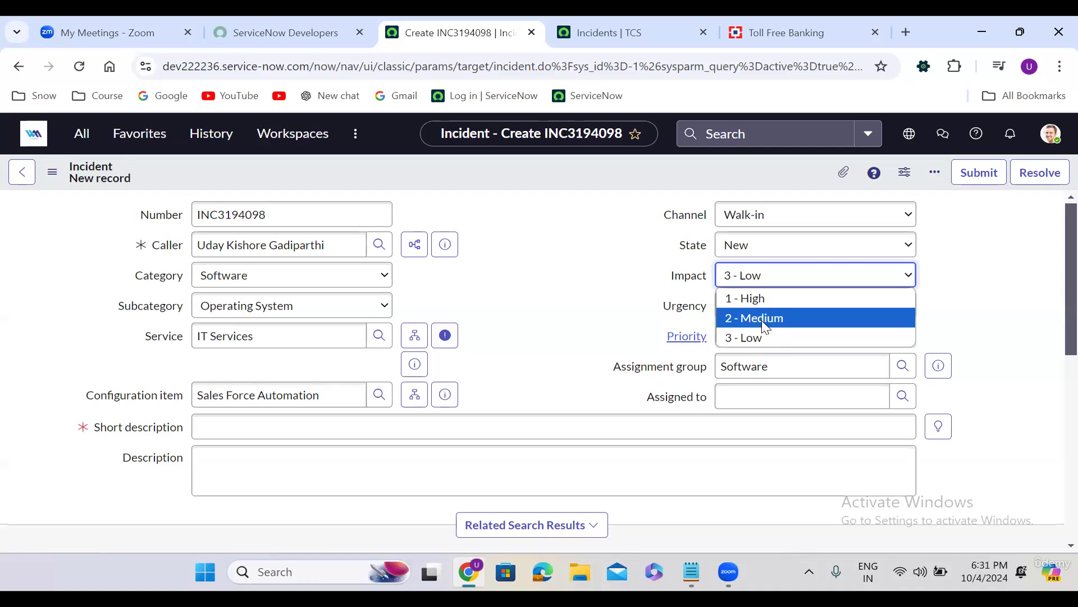
{"action": "left_click", "coordinate": [759, 338]}
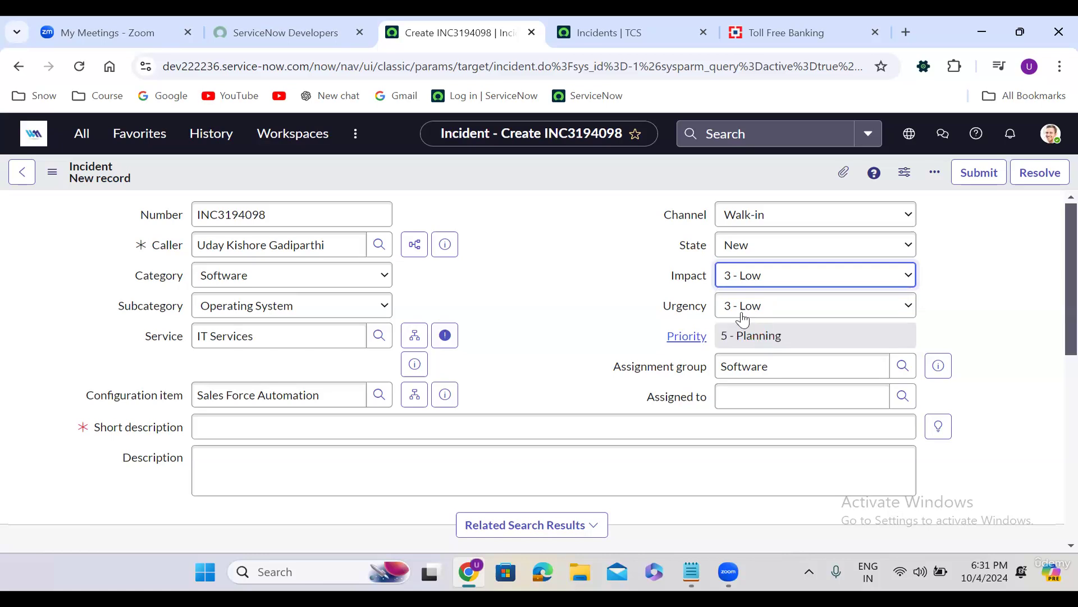
{"action": "left_click", "coordinate": [758, 307]}
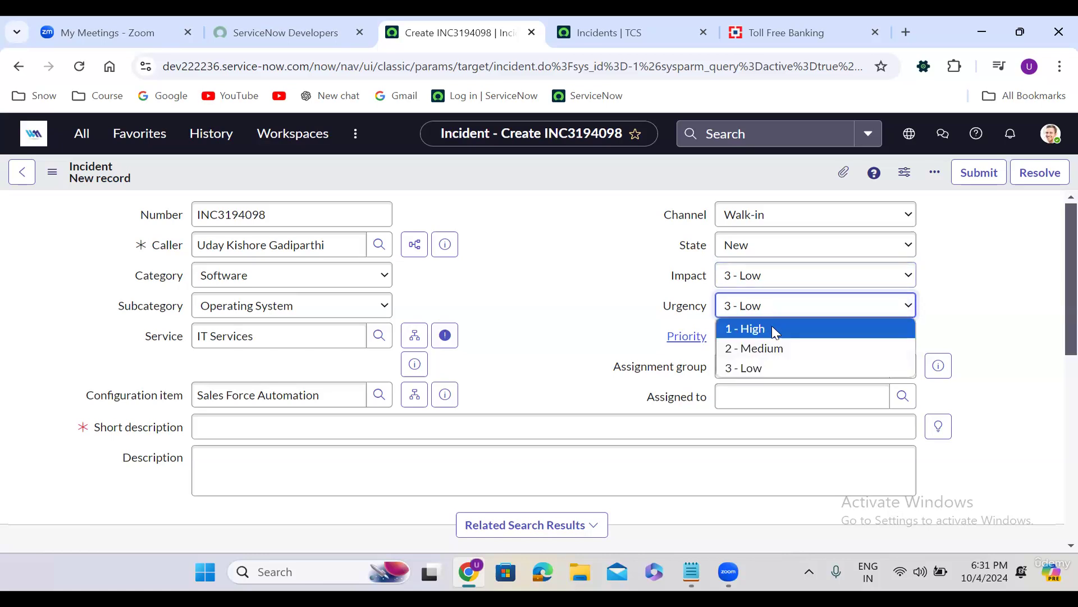
{"action": "left_click", "coordinate": [775, 332]}
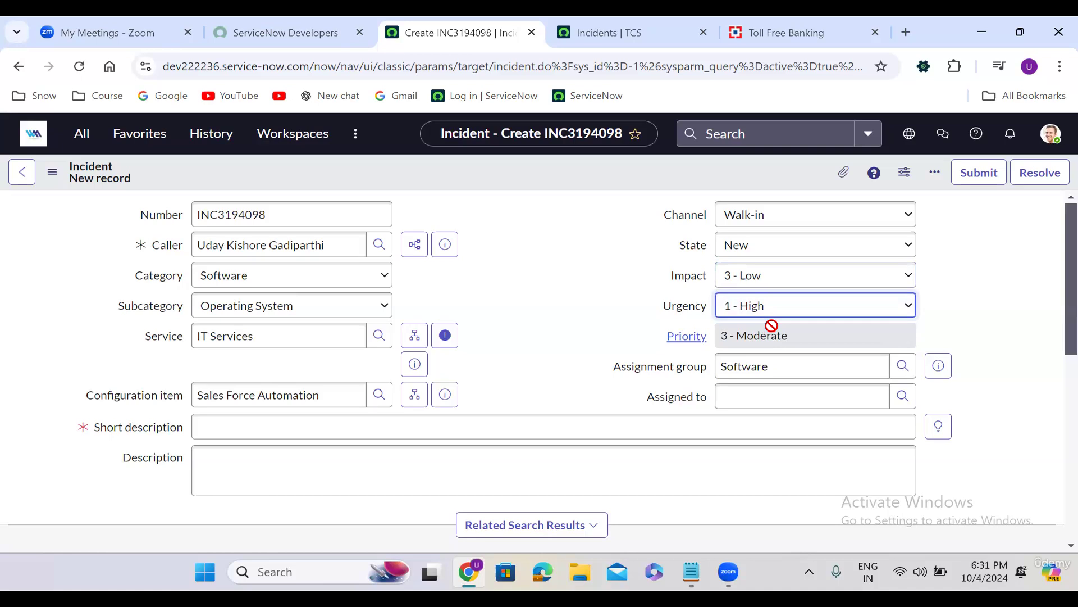
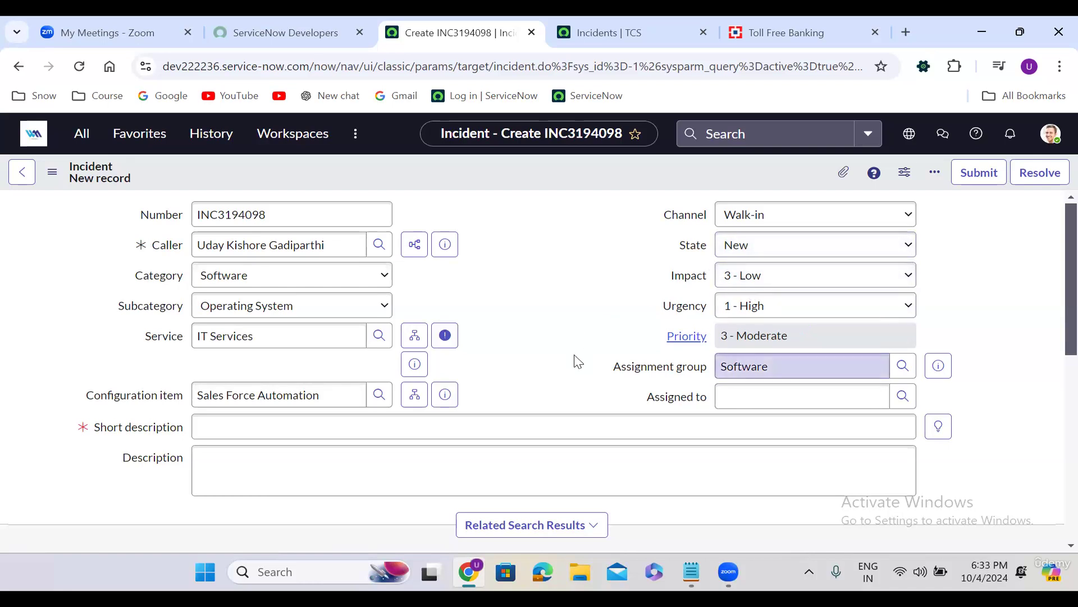
Replace the Software assignment group with Salesforce Developers, found by searching 'sales'
{"action": "left_click", "coordinate": [753, 368]}
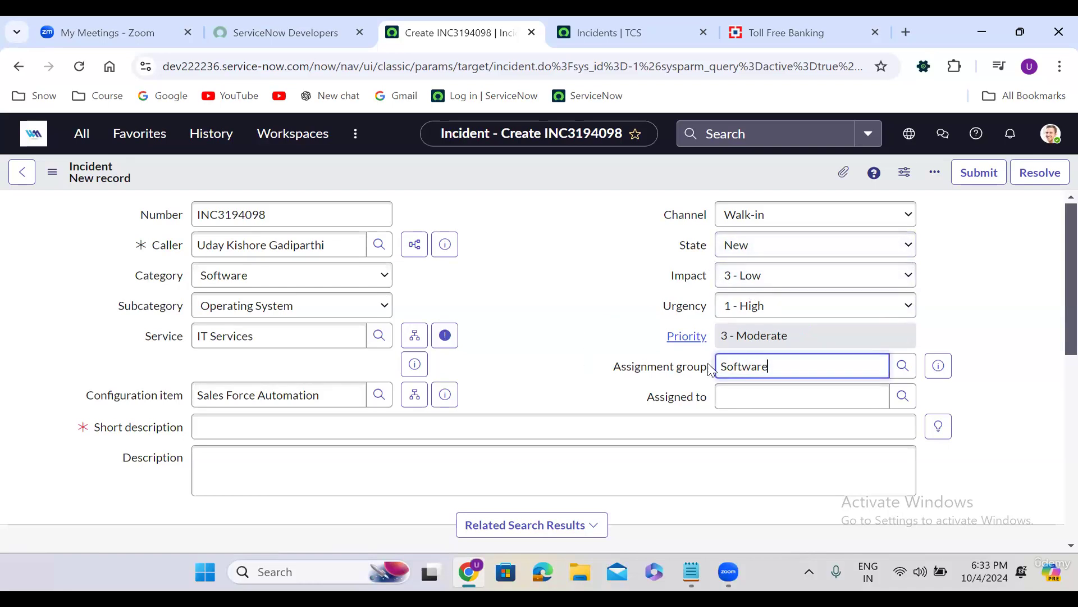
{"action": "double_click", "coordinate": [750, 370]}
{"action": "type", "text": "sales"}
{"action": "left_click", "coordinate": [775, 404]}
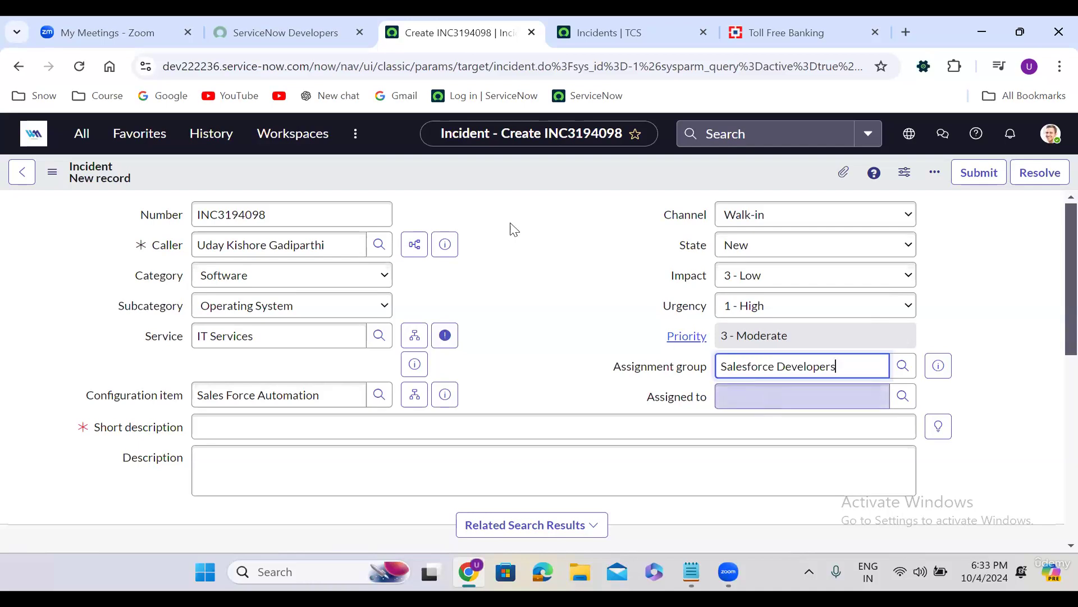
Open User Administration > Groups and filter group names by 'salesforce deve'
{"action": "left_click", "coordinate": [82, 133]}
{"action": "type", "text": "u"}
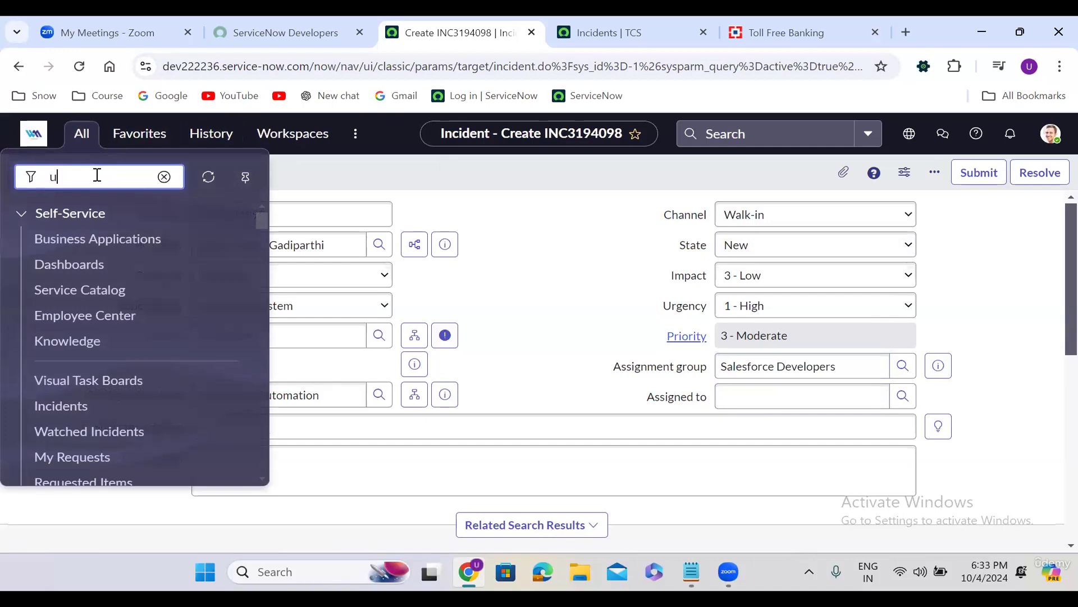
{"action": "type", "text": "ser admin"}
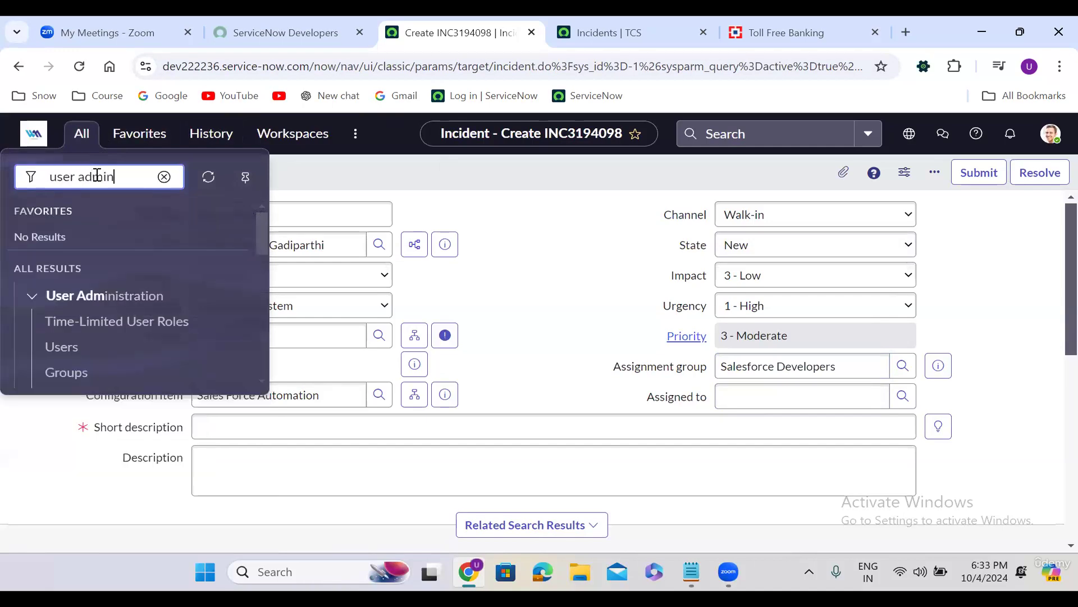
{"action": "left_click", "coordinate": [66, 373]}
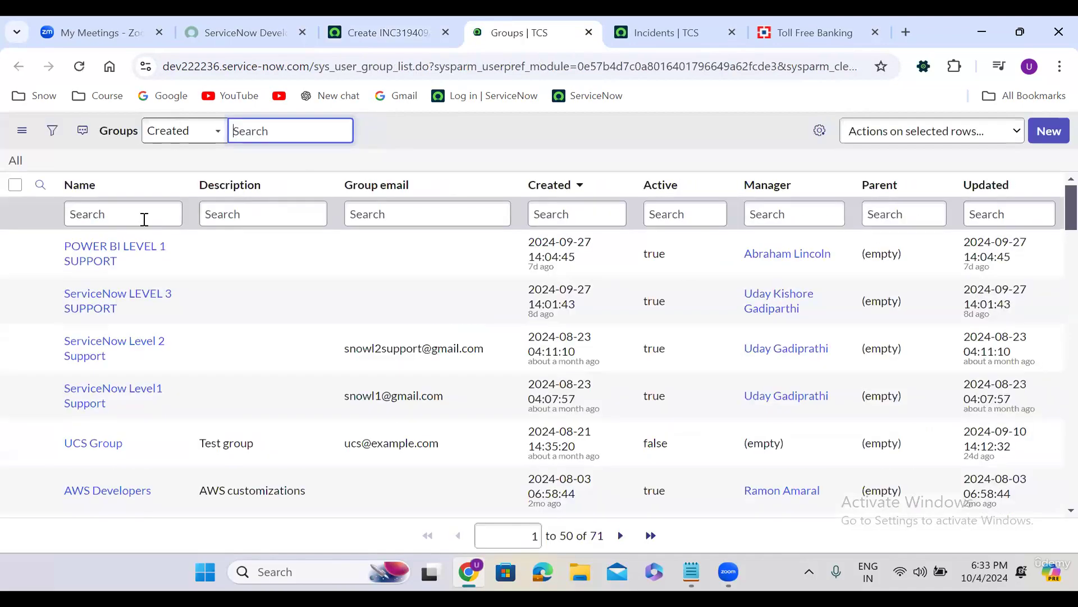
{"action": "left_click", "coordinate": [142, 215]}
{"action": "type", "text": "sale"}
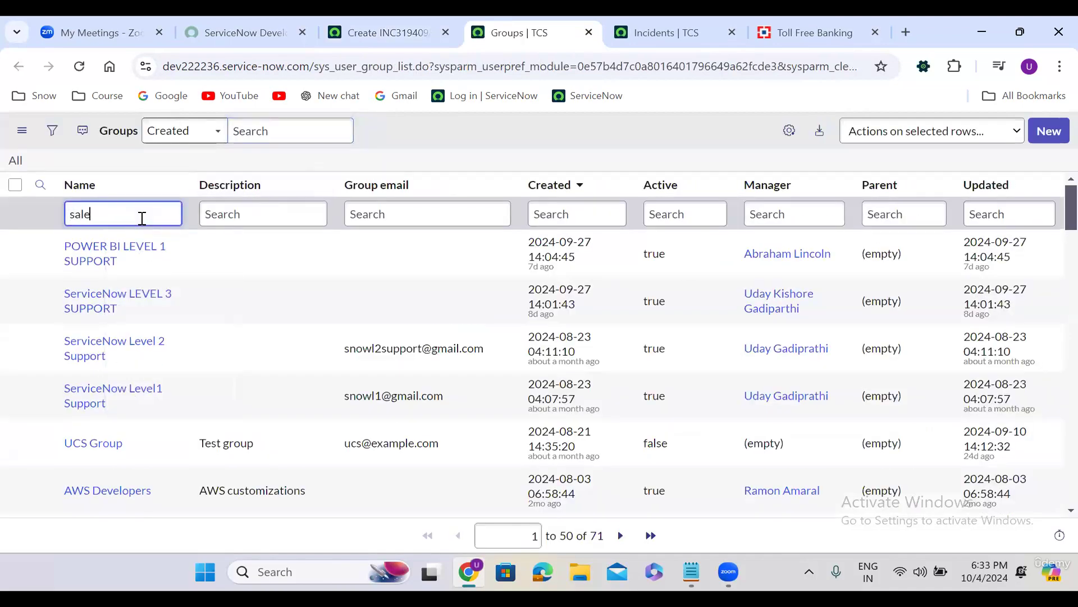
{"action": "type", "text": "sforce deve"}
{"action": "key", "text": "Return"}
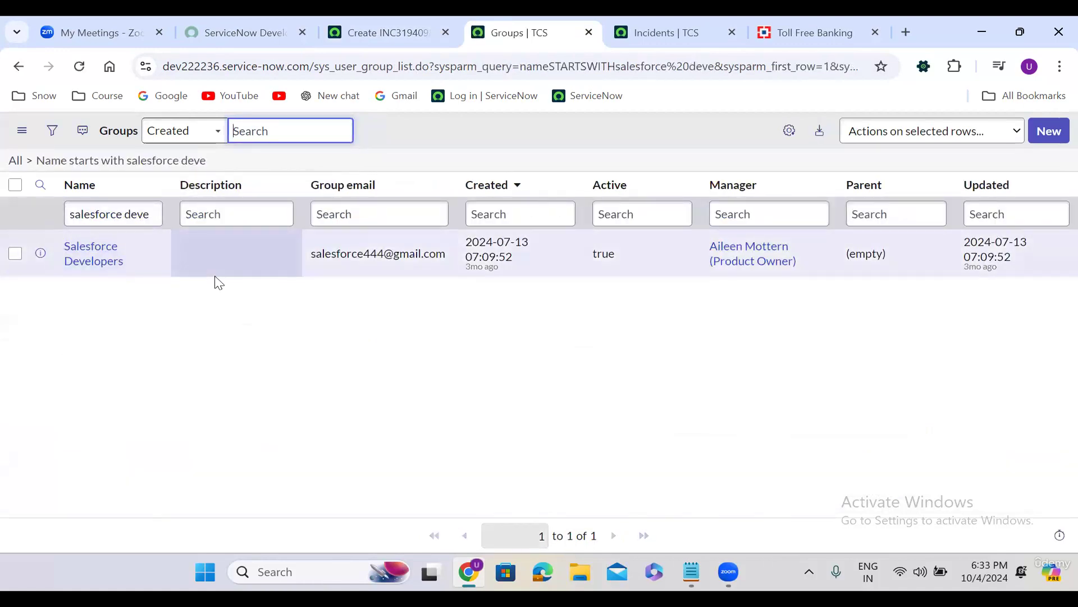
Open the Salesforce Developers group in a new tab and list its 8 members
{"action": "right_click", "coordinate": [40, 253]}
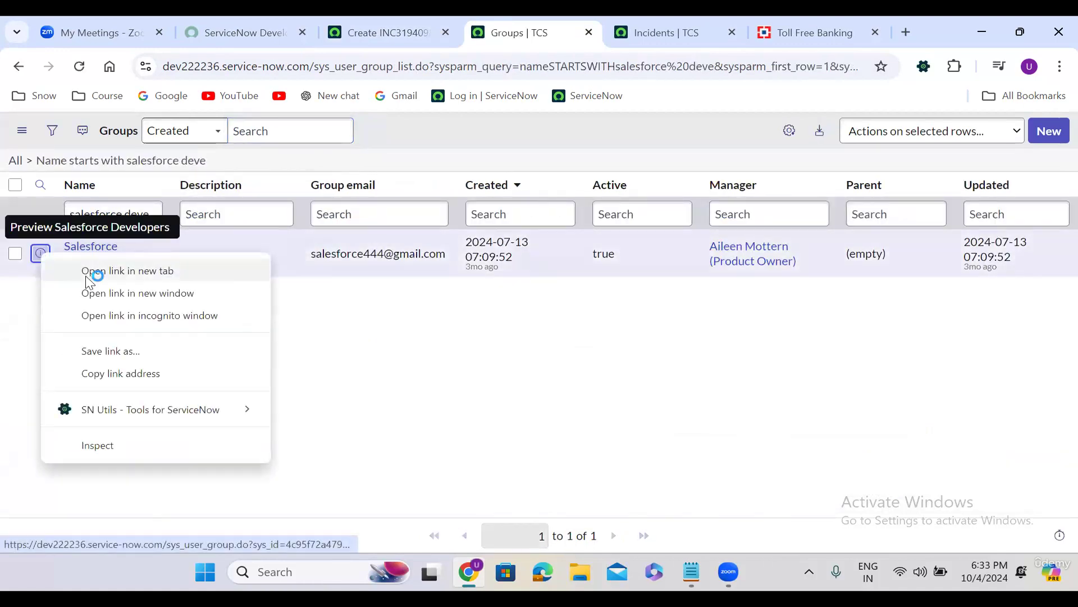
{"action": "left_click", "coordinate": [127, 271]}
{"action": "left_click", "coordinate": [566, 17]}
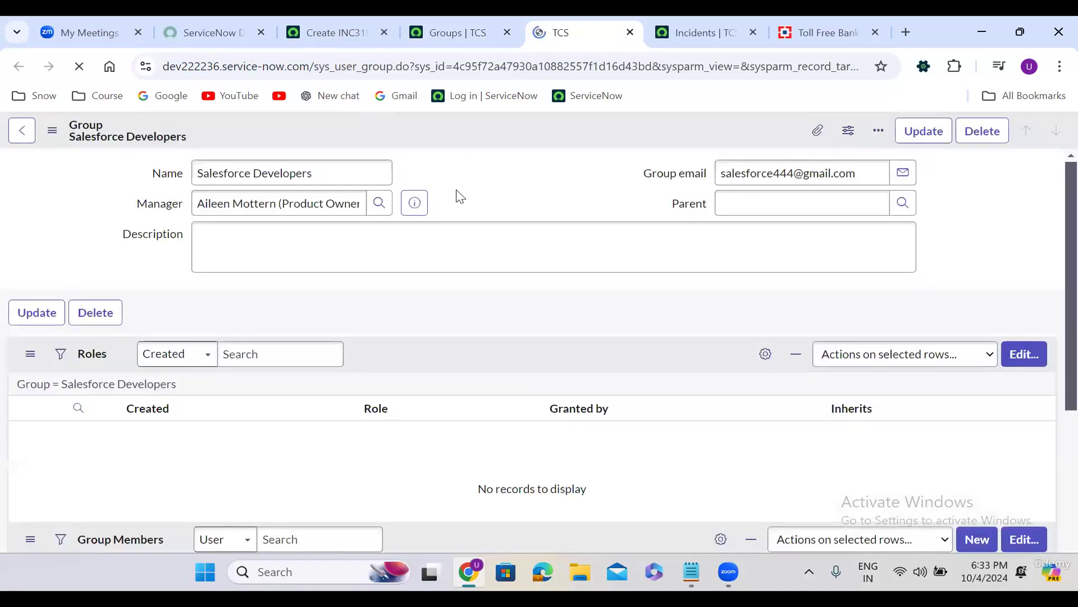
{"action": "left_click", "coordinate": [144, 379]}
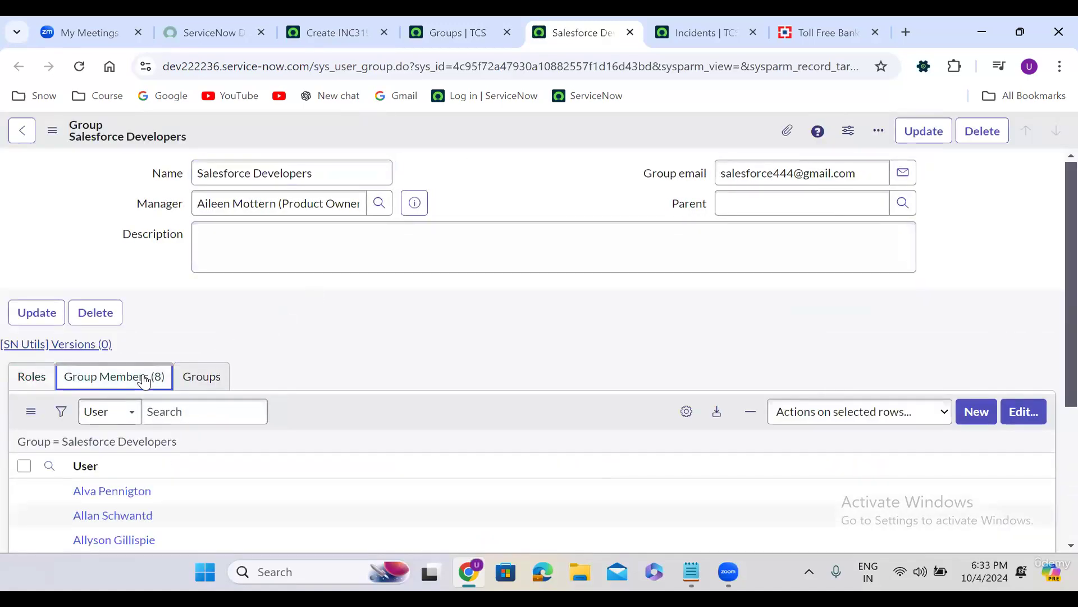
{"action": "scroll", "coordinate": [374, 334], "scroll_direction": "down", "scroll_amount": 3}
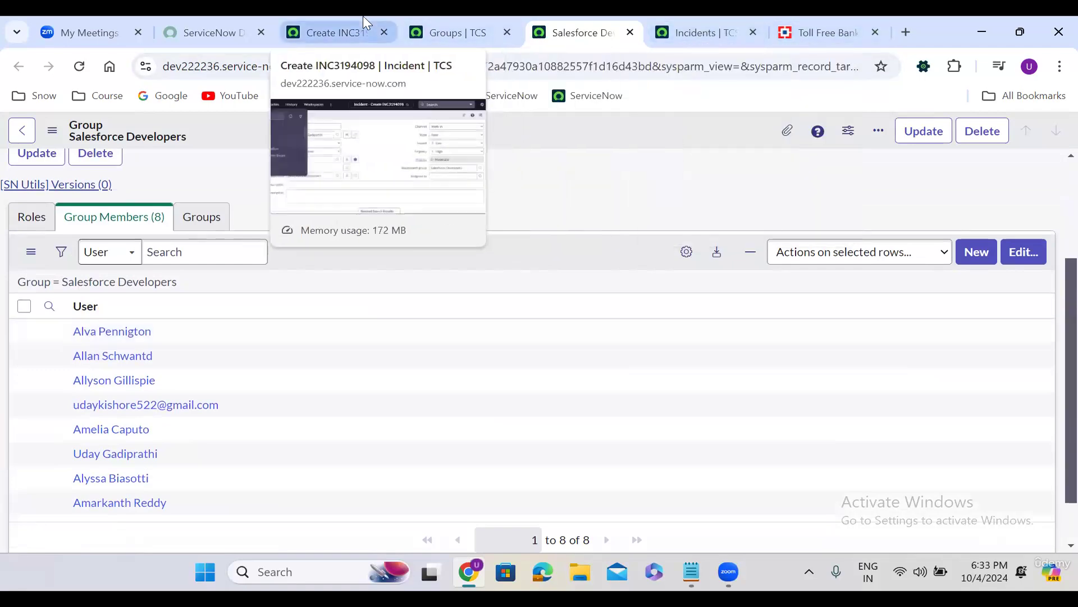
Return to the Create INC3194098 incident form tab
{"action": "left_click", "coordinate": [362, 30]}
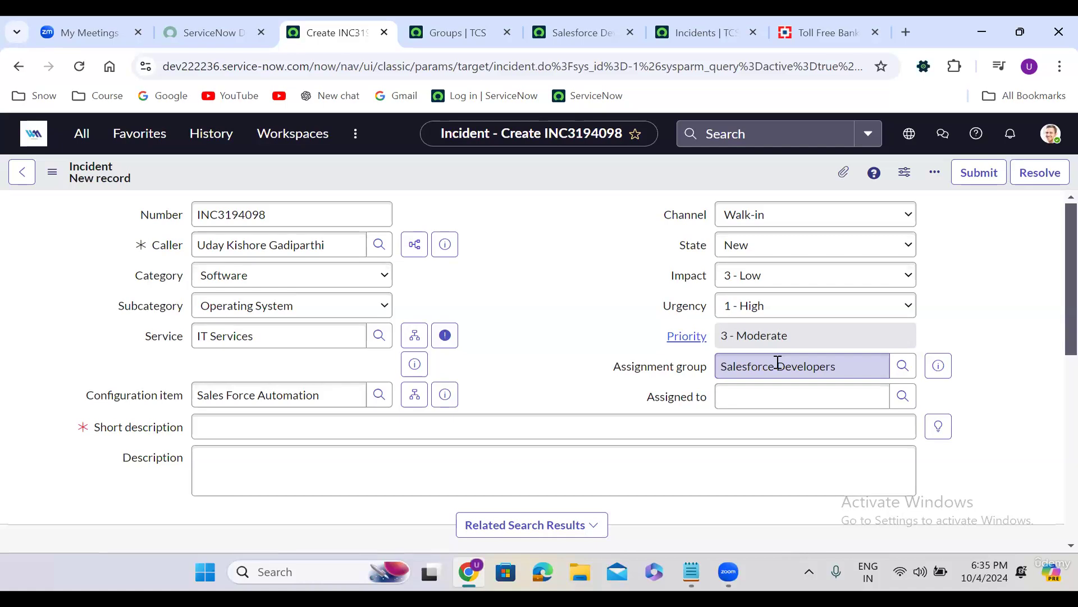
{"action": "left_click", "coordinate": [899, 402]}
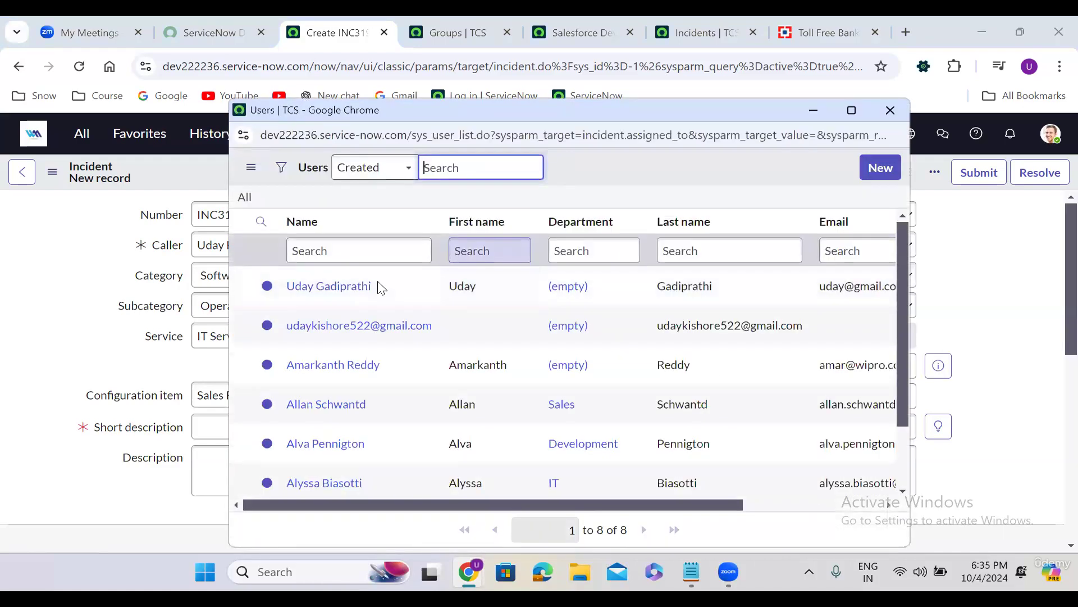
{"action": "left_click", "coordinate": [329, 285]}
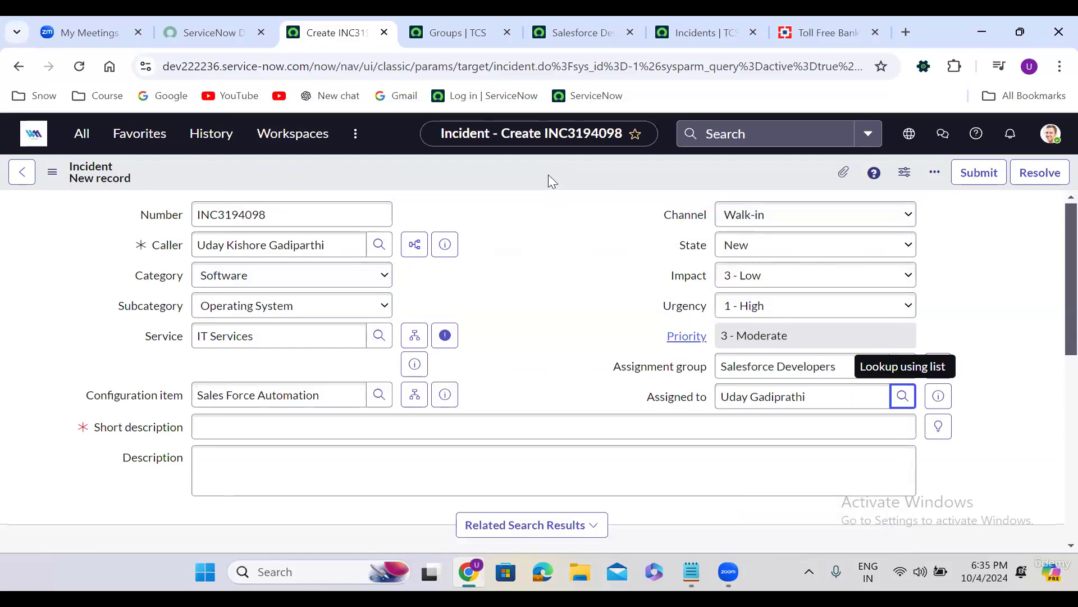
{"action": "left_click", "coordinate": [539, 263]}
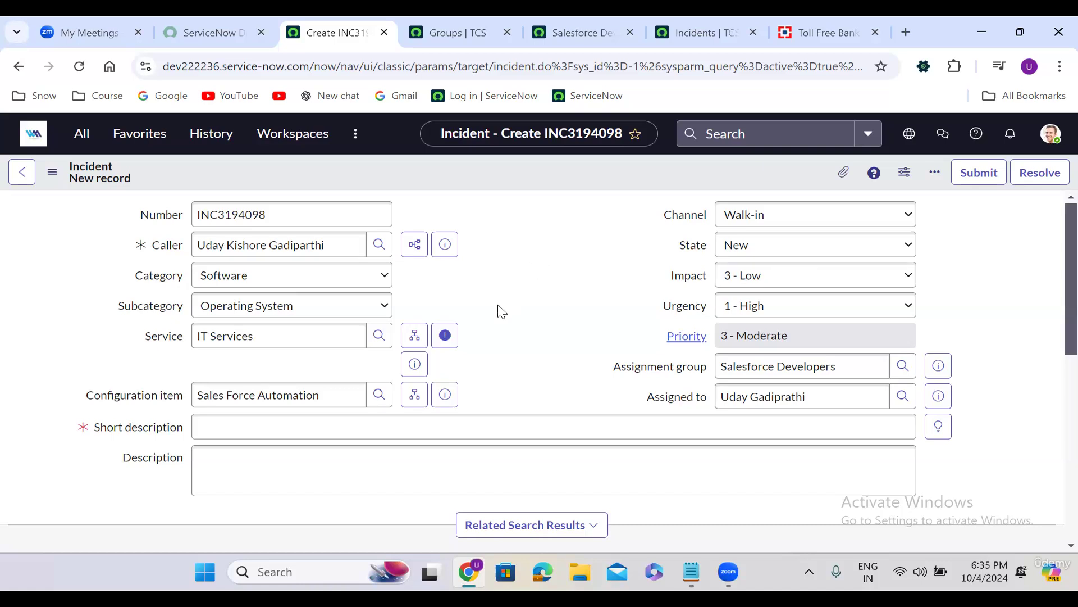
{"action": "scroll", "coordinate": [501, 311], "scroll_direction": "down", "scroll_amount": 10}
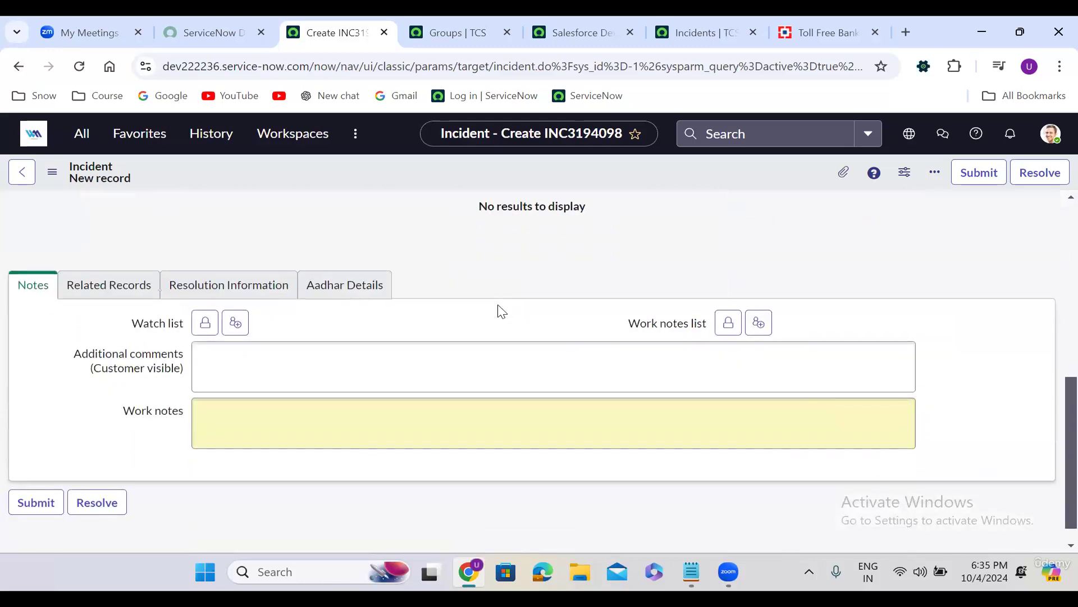
{"action": "scroll", "coordinate": [502, 310], "scroll_direction": "up", "scroll_amount": 5}
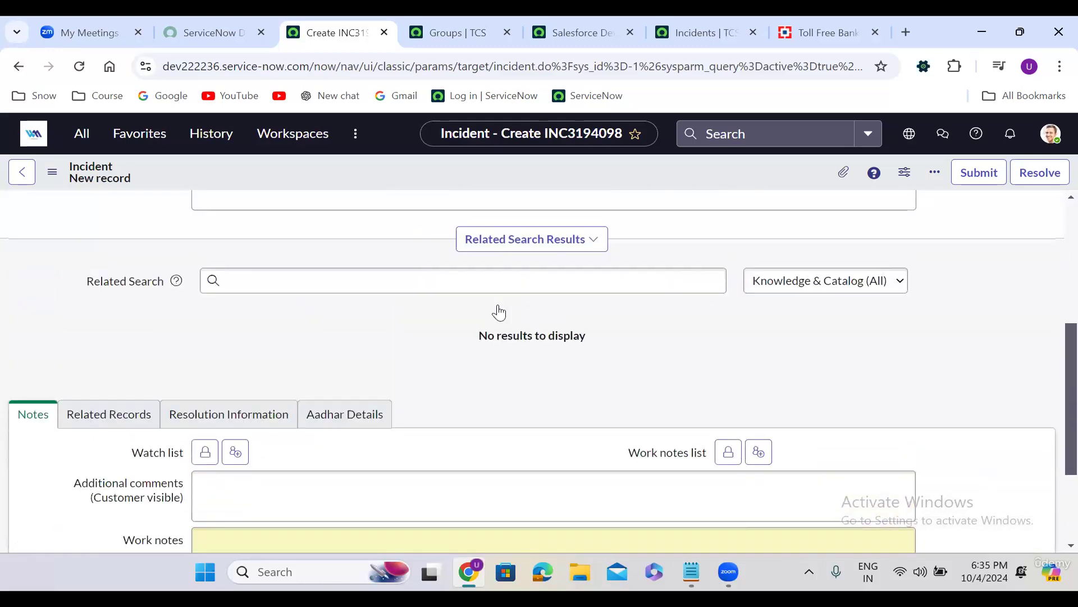
{"action": "triple_click", "coordinate": [773, 271]}
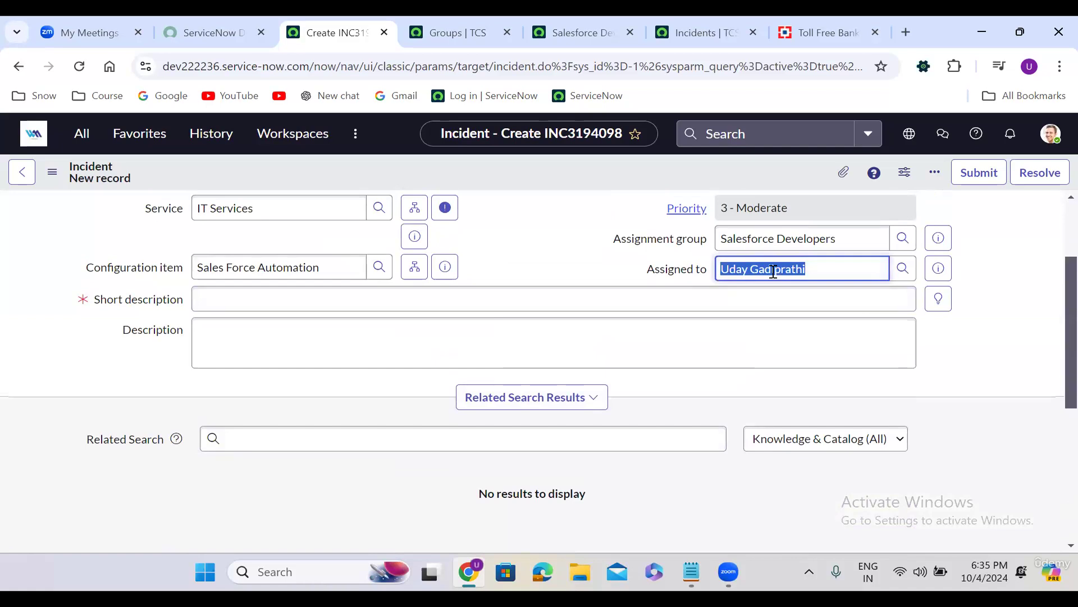
{"action": "key", "text": "BackSpace"}
{"action": "left_click", "coordinate": [515, 264]}
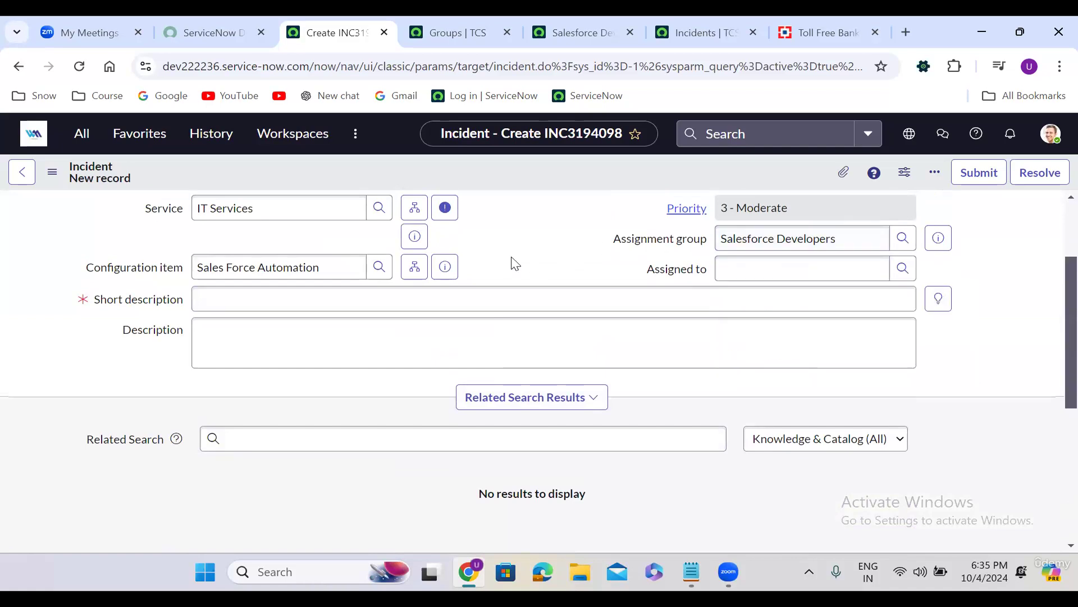
{"action": "scroll", "coordinate": [516, 264], "scroll_direction": "up", "scroll_amount": 3}
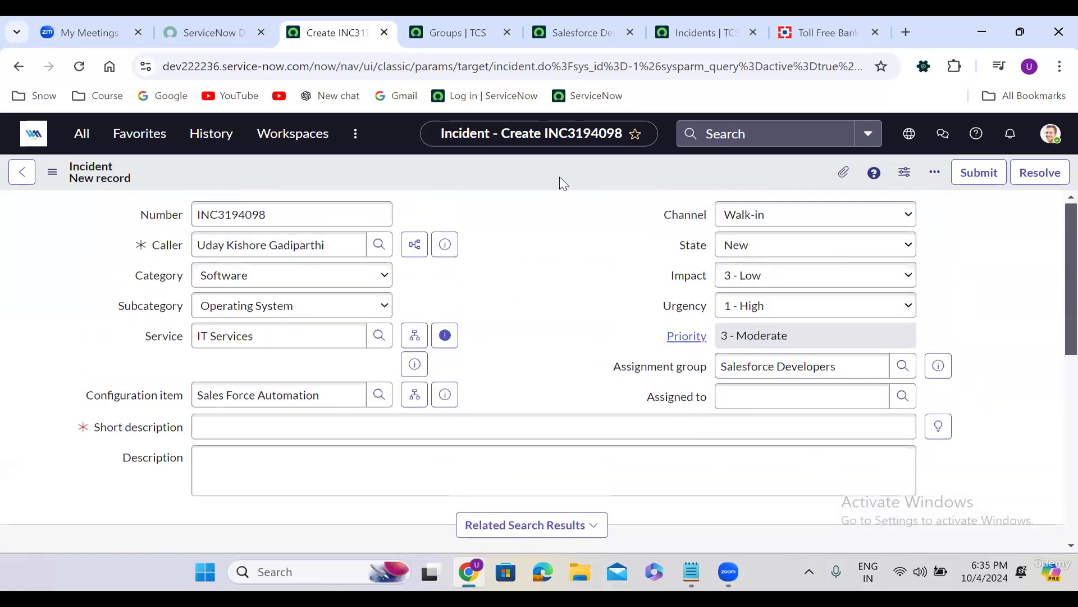
Enter 'Salesforce is not working' as Short description and paste the same text into Description
{"action": "left_click", "coordinate": [220, 419]}
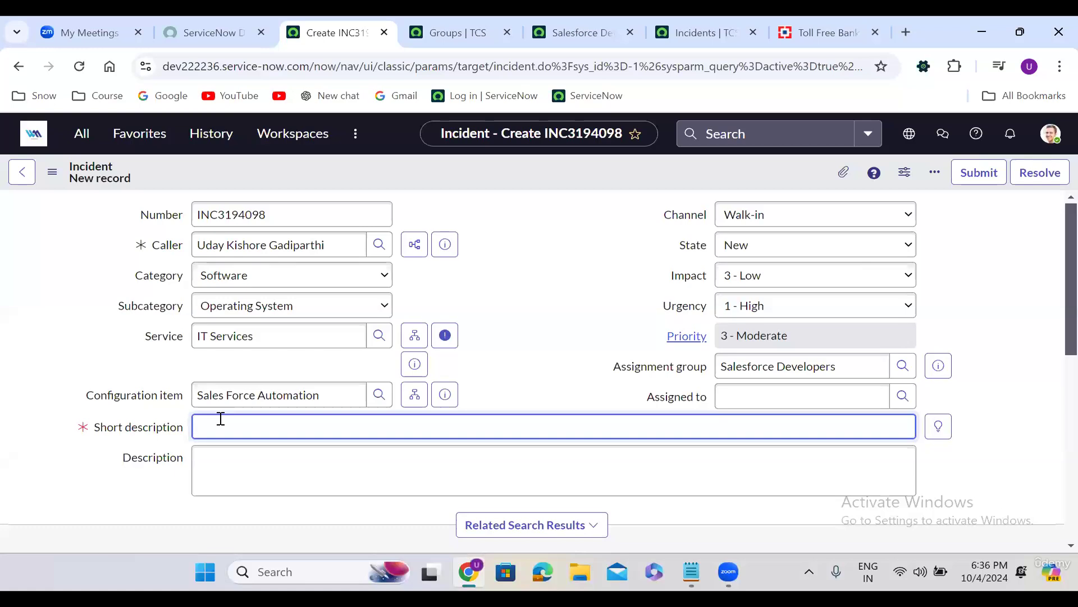
{"action": "type", "text": "Salesforce is not working"}
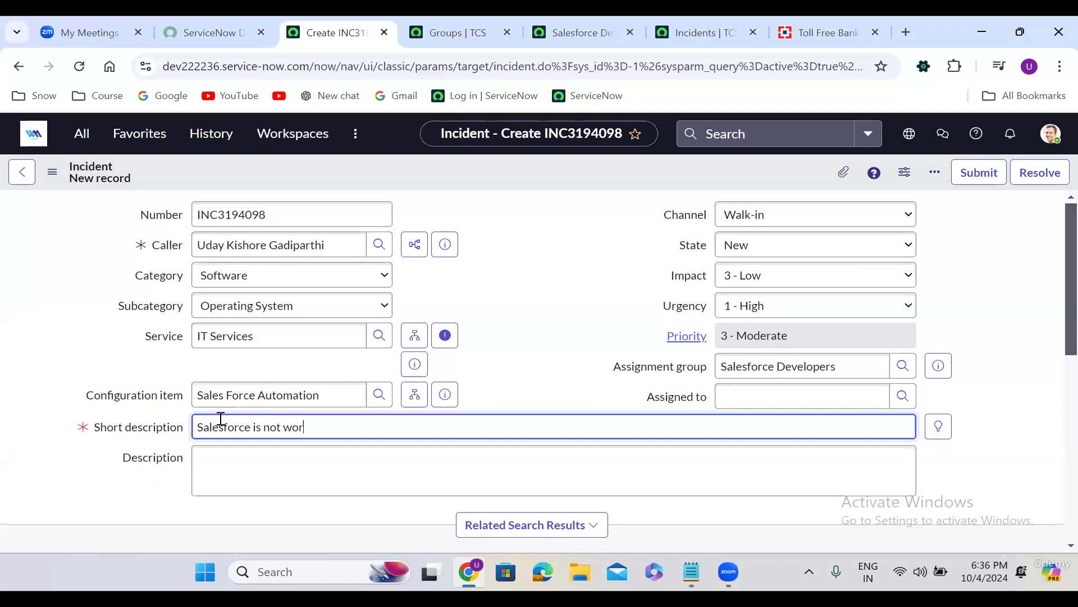
{"action": "left_click", "coordinate": [259, 465]}
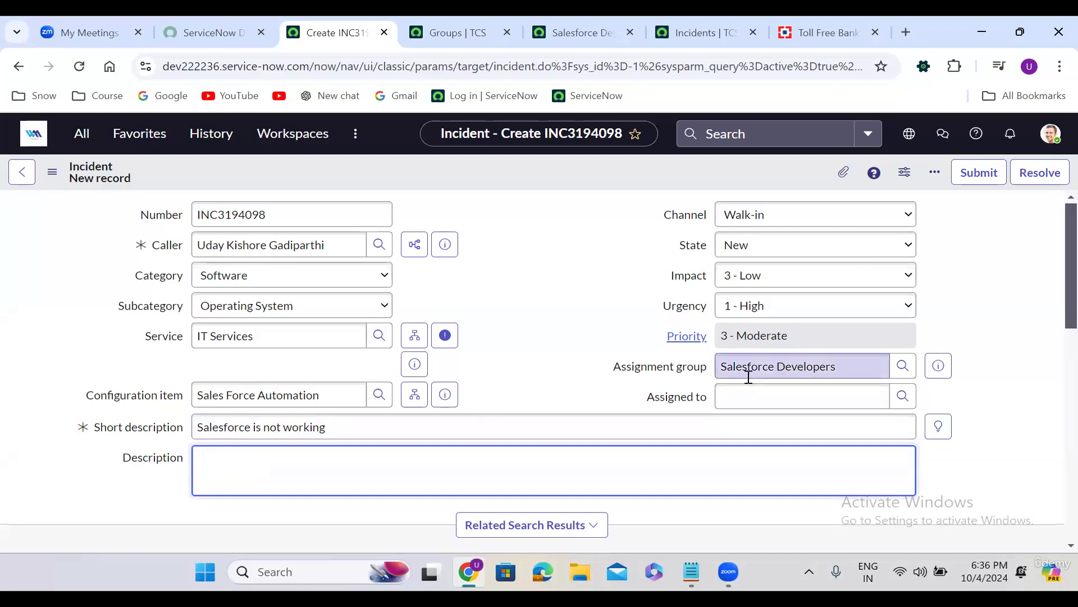
{"action": "triple_click", "coordinate": [333, 430]}
{"action": "key", "text": "ctrl+c"}
{"action": "left_click", "coordinate": [315, 465]}
{"action": "key", "text": "ctrl+v"}
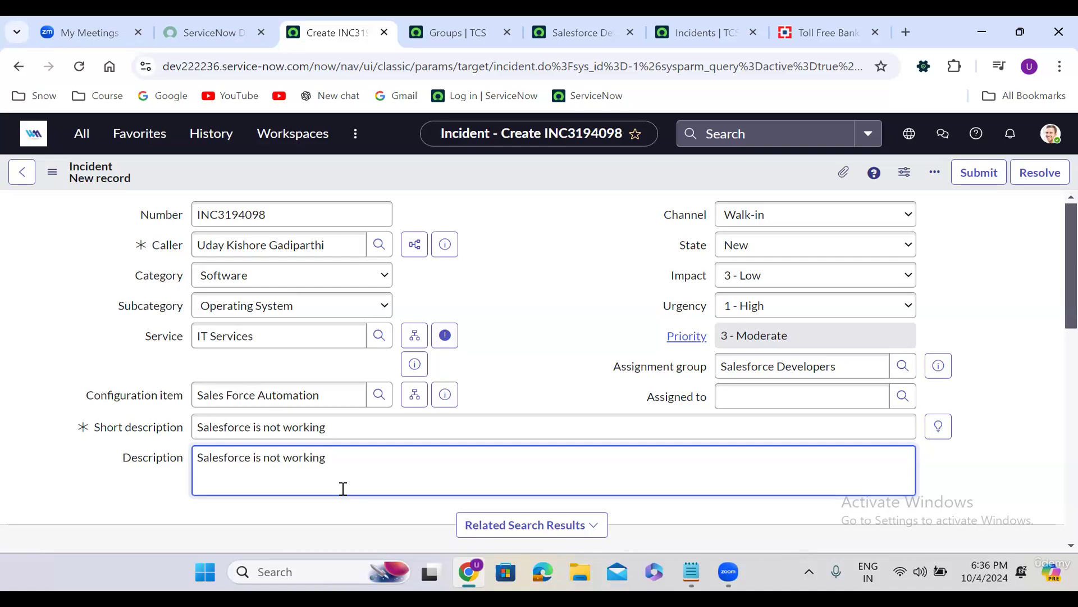
Save INC3194098 from the form header menu so it becomes a saved New-state record
{"action": "left_click", "coordinate": [504, 182]}
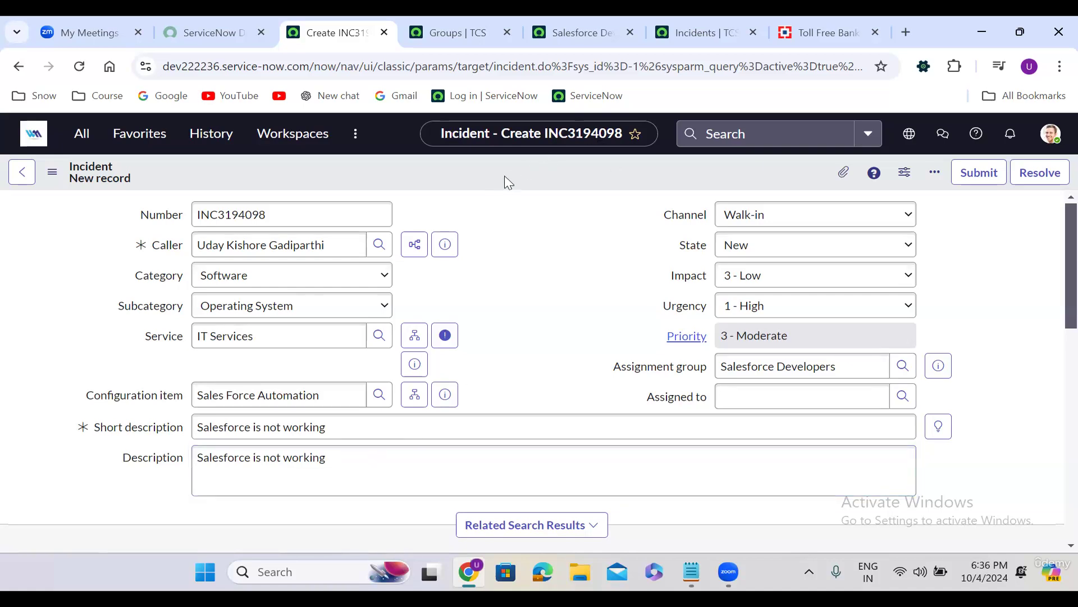
{"action": "right_click", "coordinate": [518, 179]}
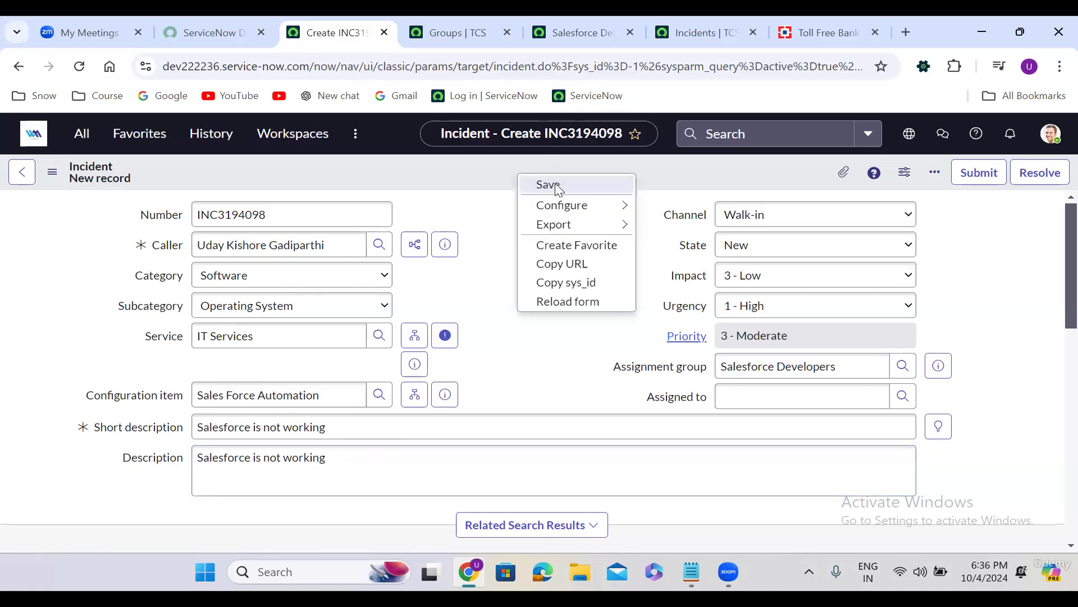
{"action": "left_click", "coordinate": [557, 187]}
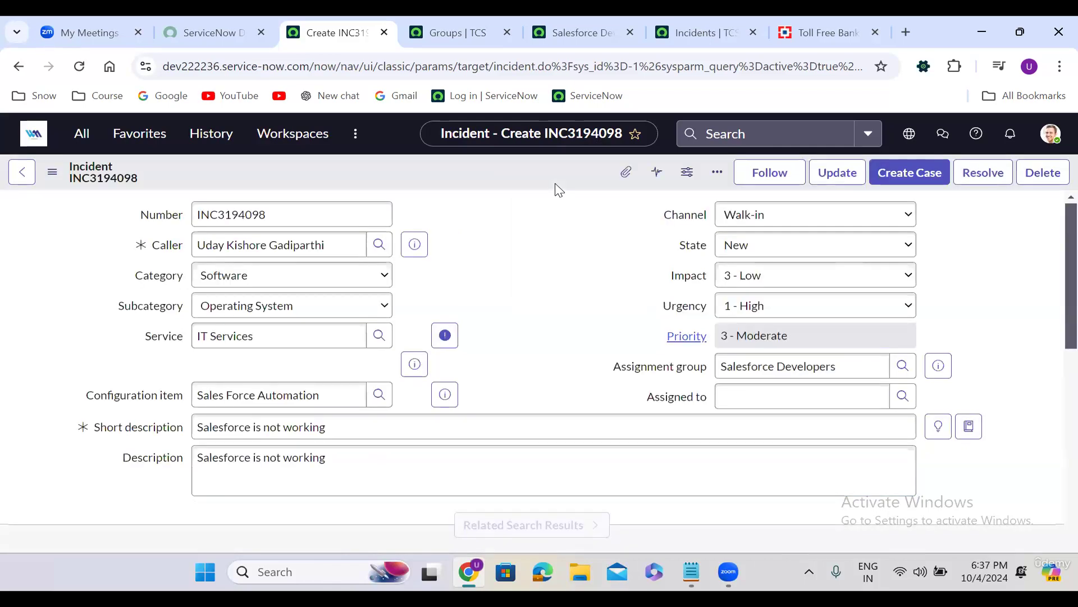
{"action": "right_click", "coordinate": [467, 171]}
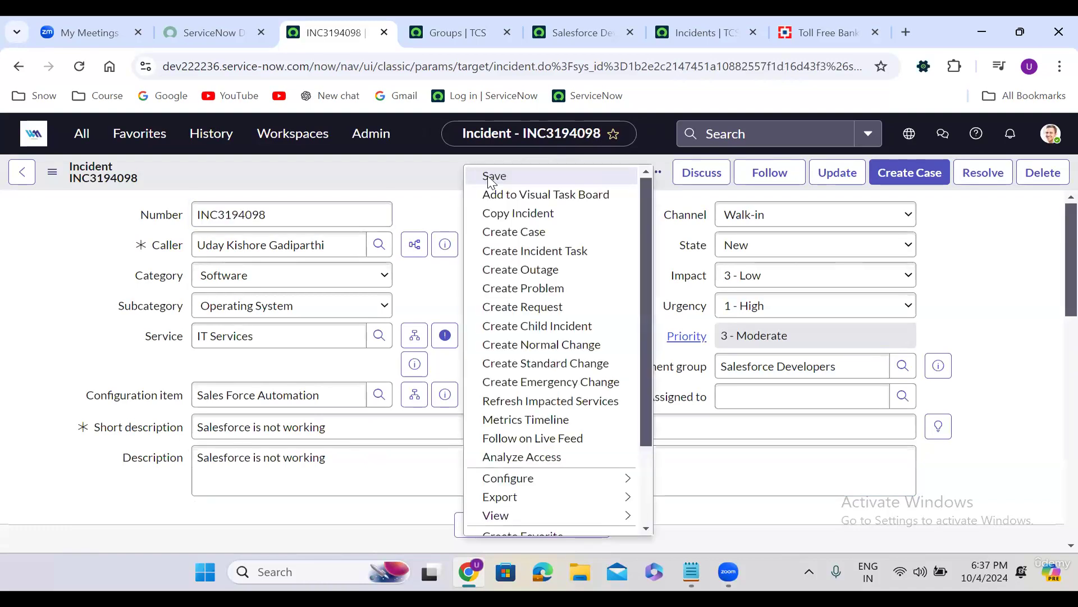
{"action": "left_click", "coordinate": [432, 193]}
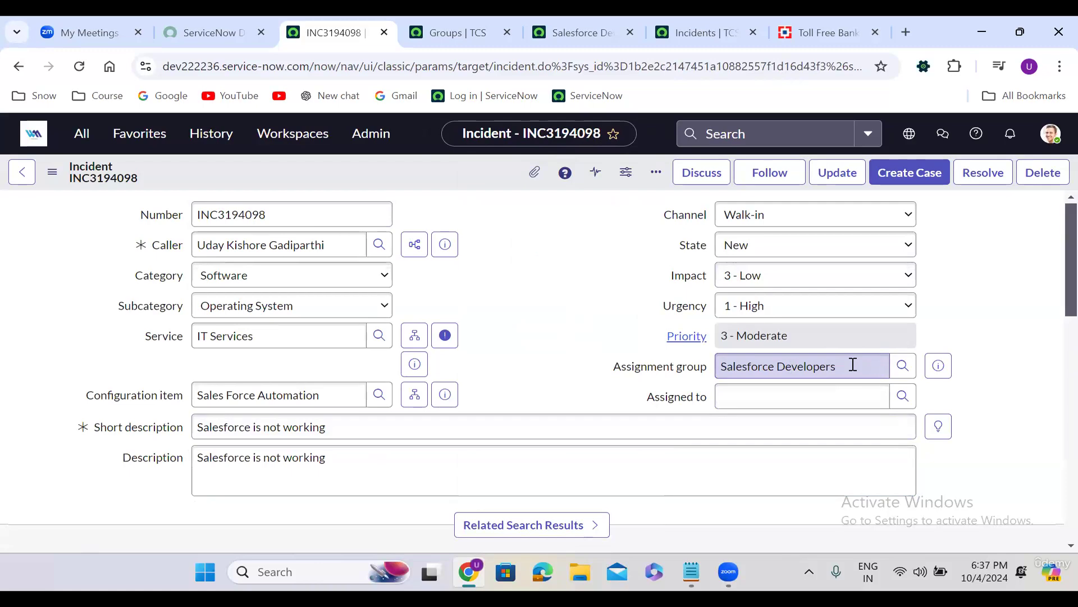
Assign the incident to a Salesforce Developers member, save, and review the activity log
{"action": "left_click", "coordinate": [902, 397]}
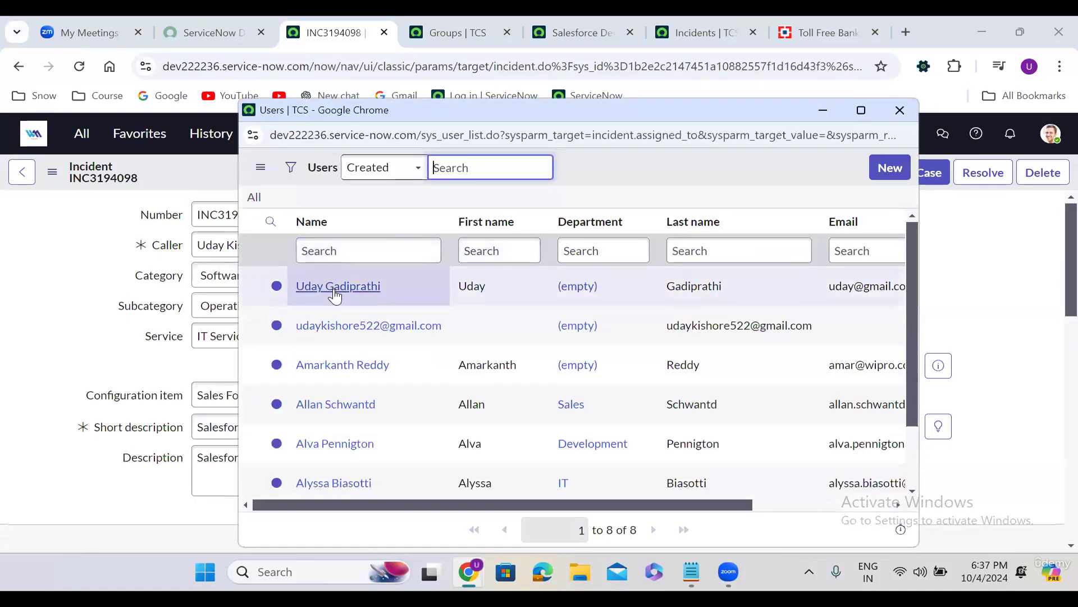
{"action": "left_click", "coordinate": [335, 292]}
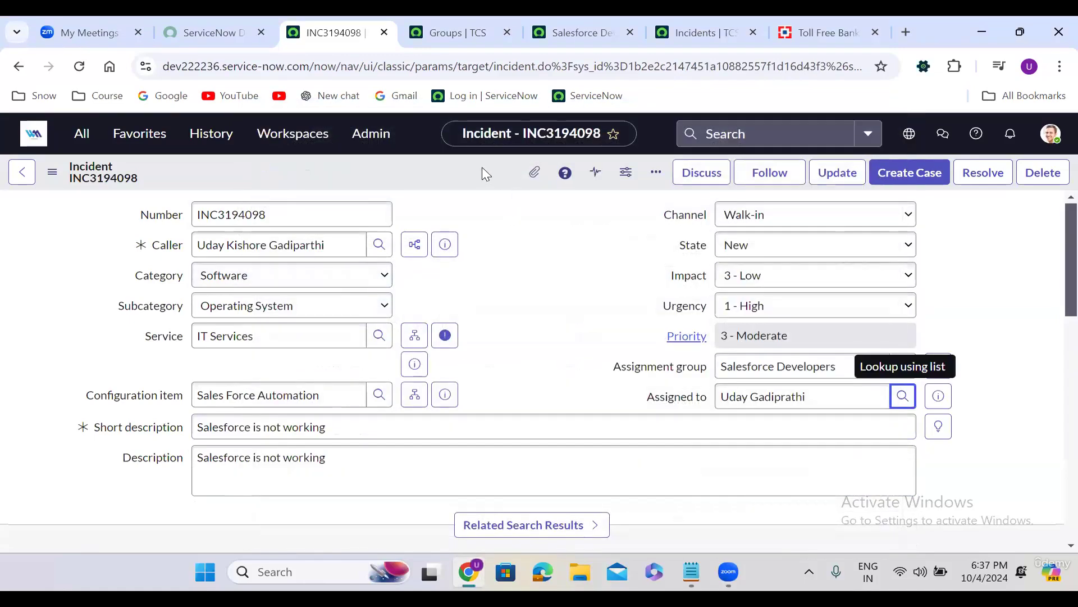
{"action": "right_click", "coordinate": [479, 166]}
{"action": "left_click", "coordinate": [516, 186]}
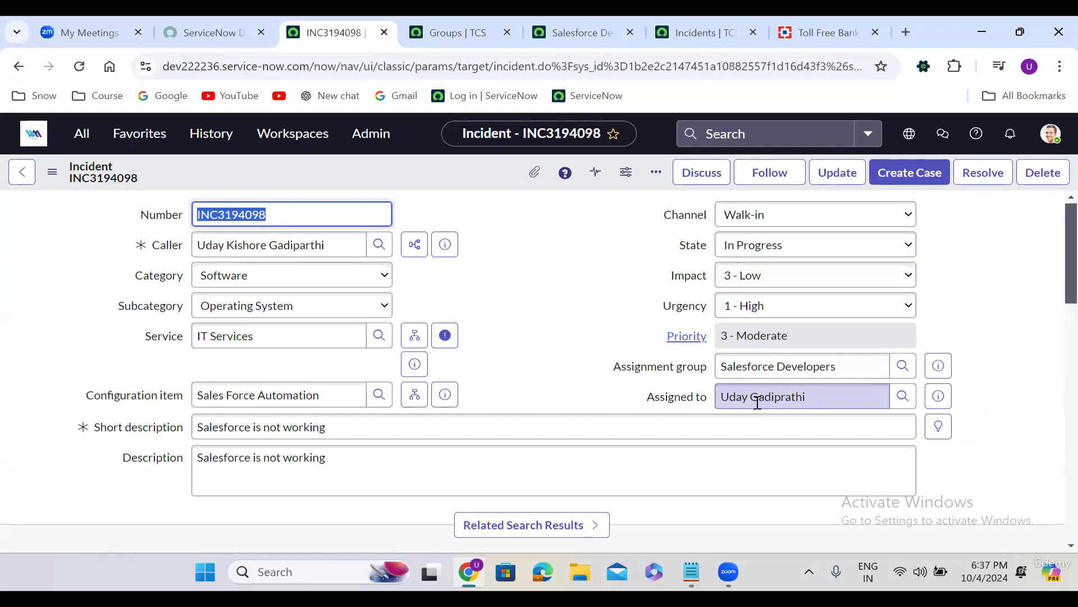
{"action": "left_click", "coordinate": [492, 378]}
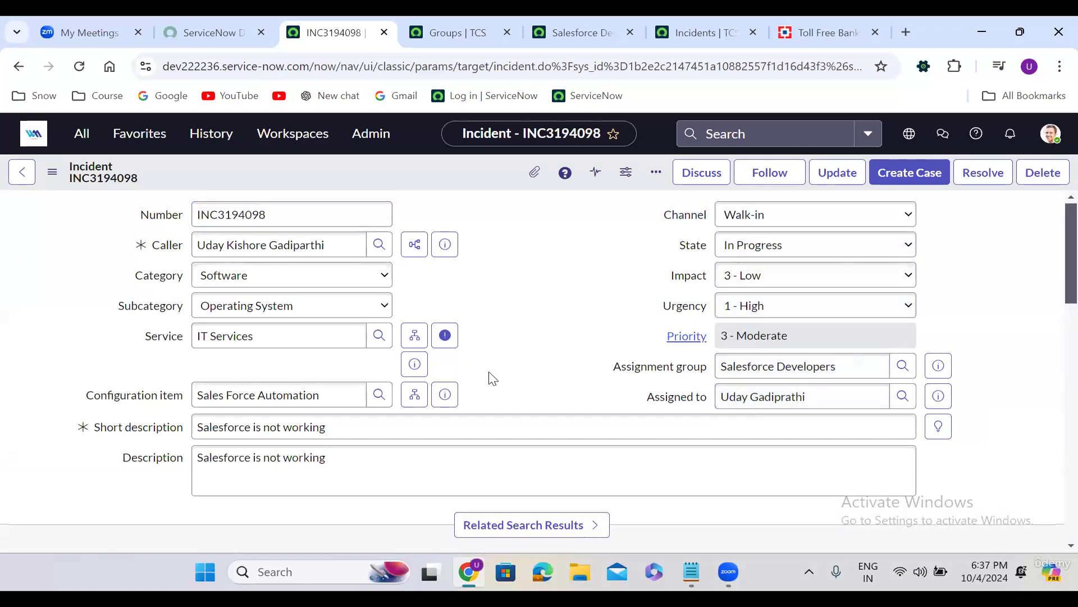
{"action": "scroll", "coordinate": [493, 378], "scroll_direction": "down", "scroll_amount": 10}
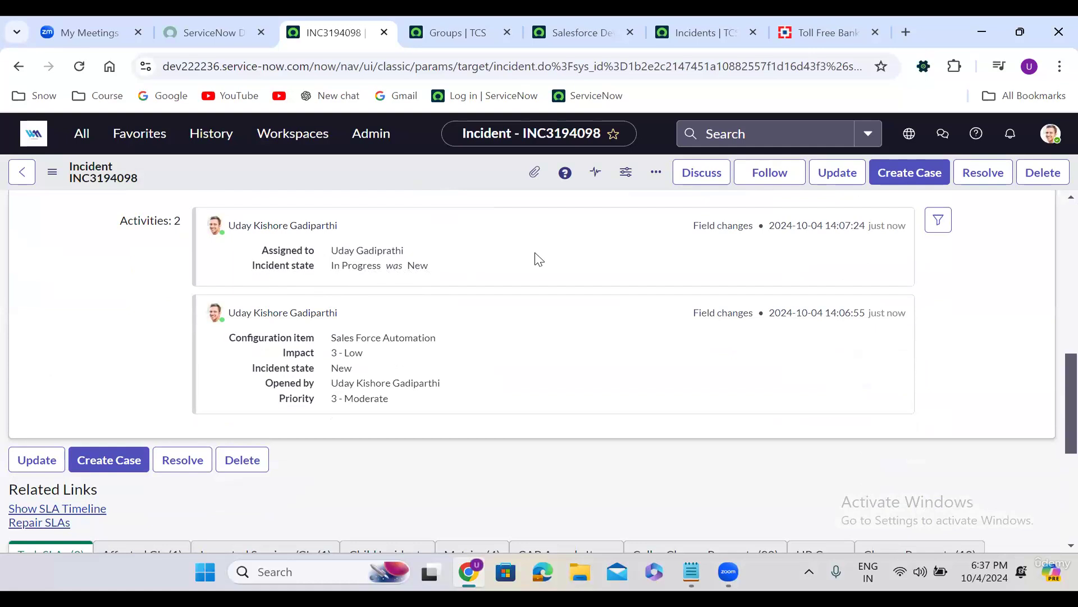
{"action": "scroll", "coordinate": [538, 259], "scroll_direction": "up", "scroll_amount": 2}
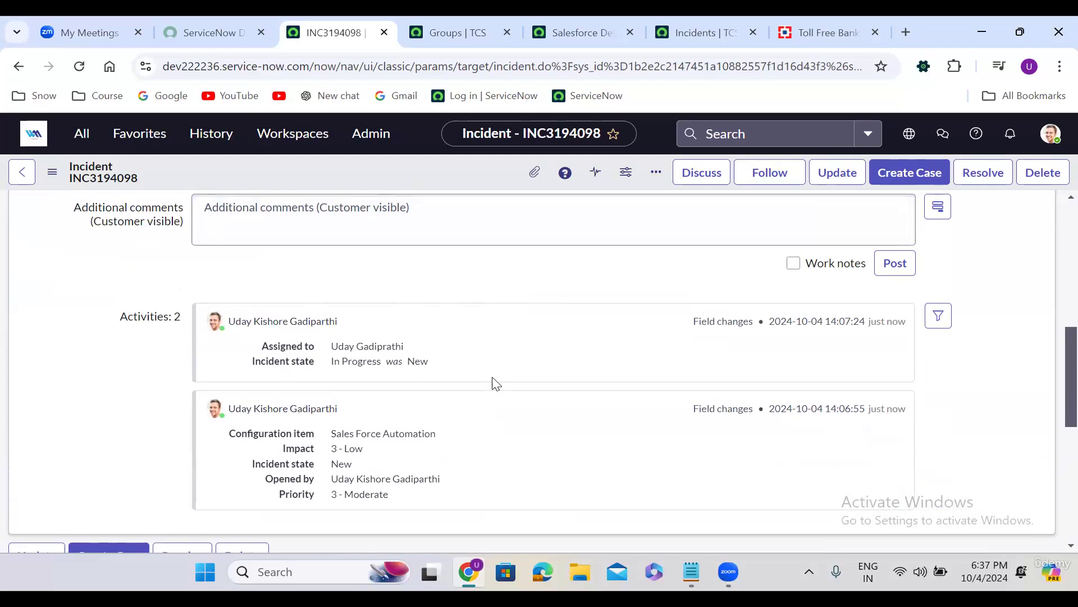
{"action": "scroll", "coordinate": [665, 344], "scroll_direction": "up", "scroll_amount": 10}
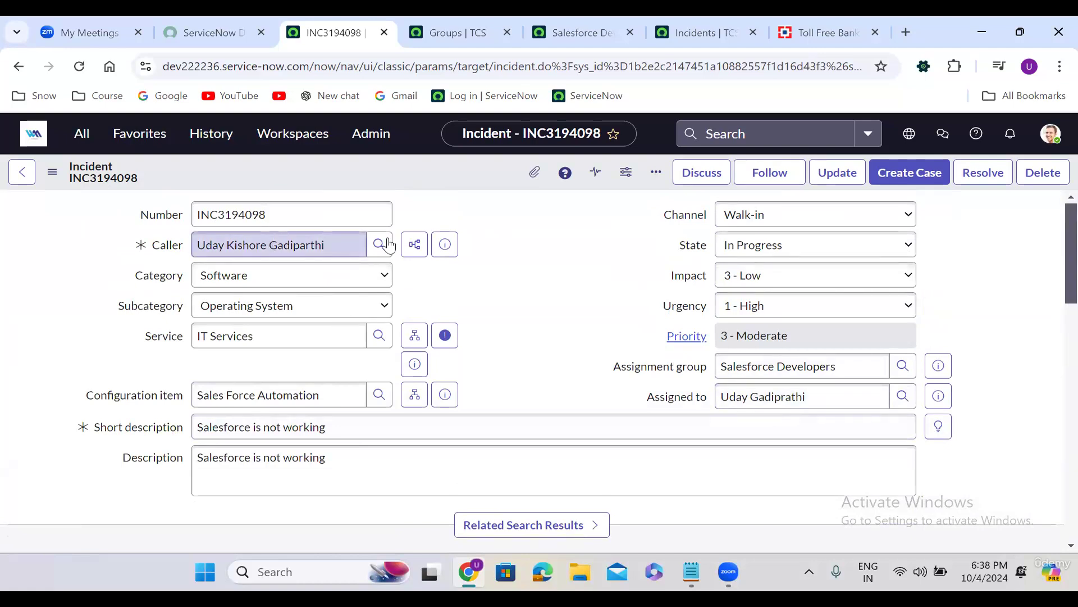
Start a sidebar discussion on INC3194098 and add two suggested users as participants
{"action": "left_click", "coordinate": [707, 179]}
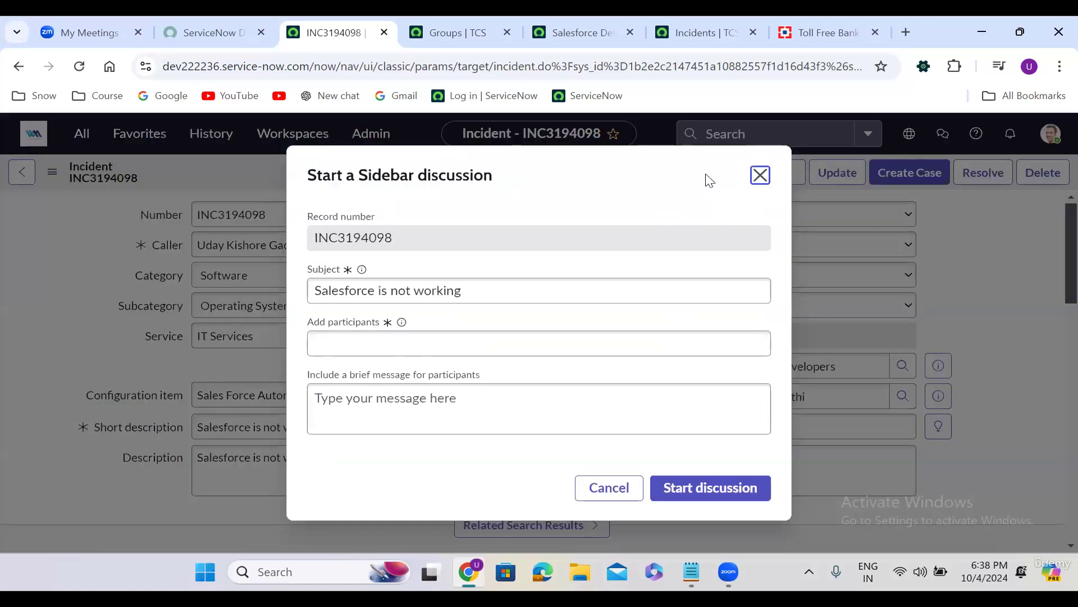
{"action": "left_click", "coordinate": [412, 344]}
{"action": "type", "text": "uda"}
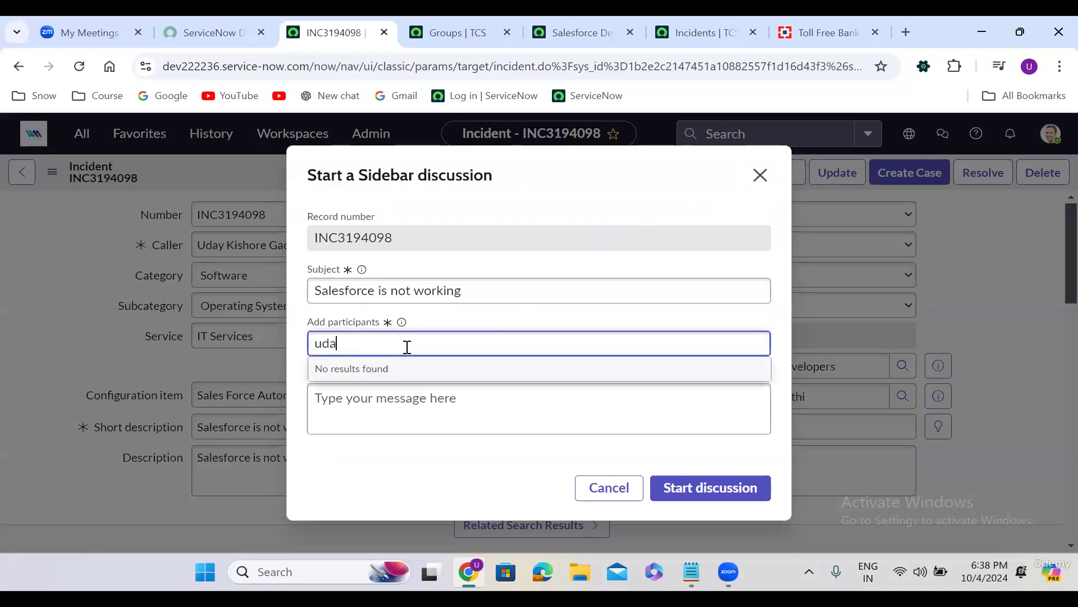
{"action": "type", "text": "y ki"}
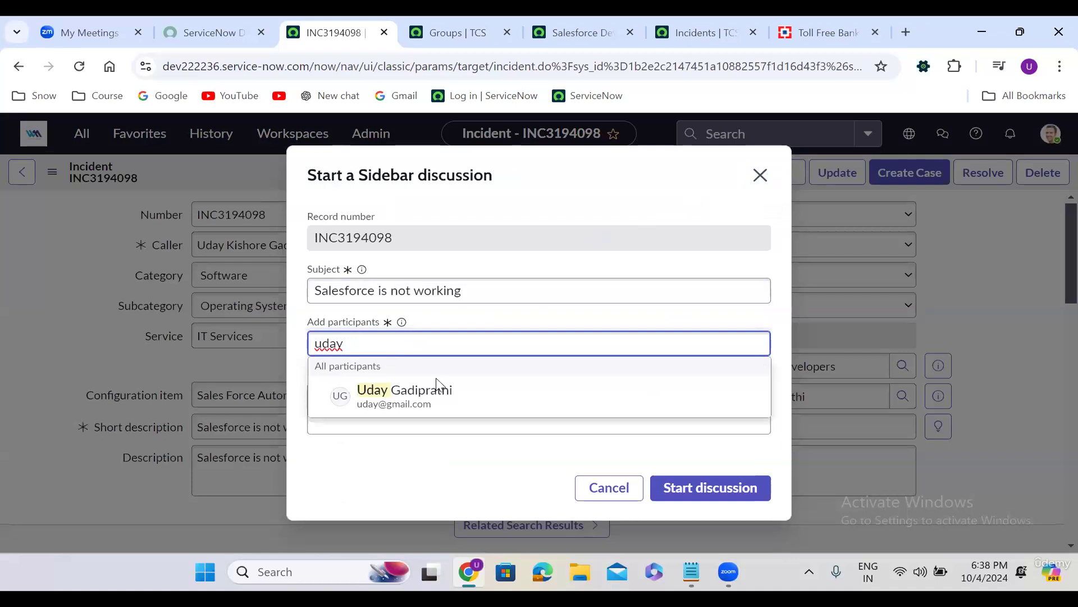
{"action": "left_click", "coordinate": [445, 396]}
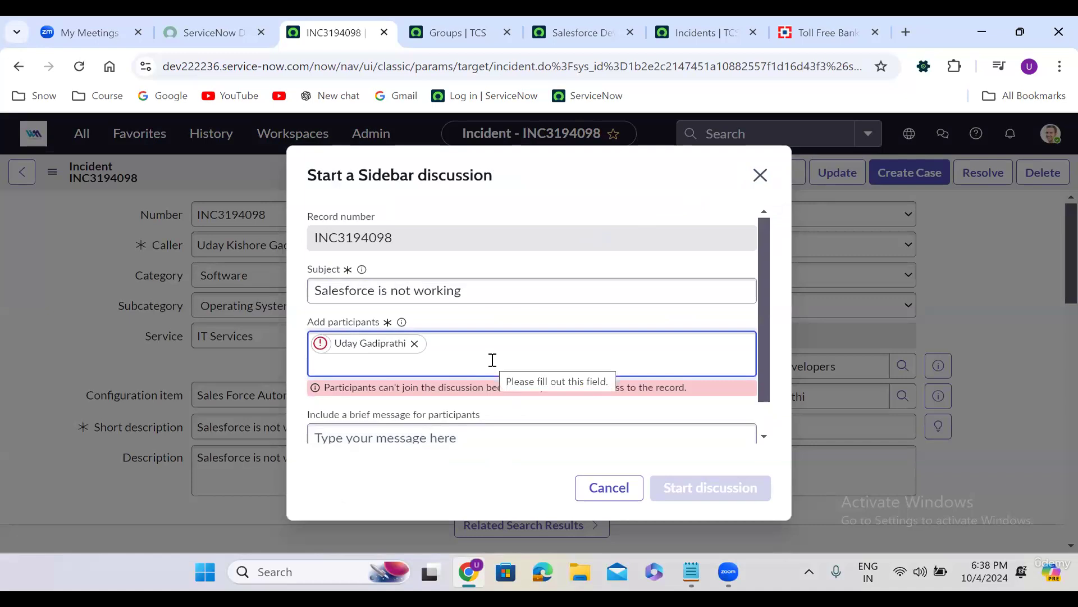
{"action": "type", "text": "uday"}
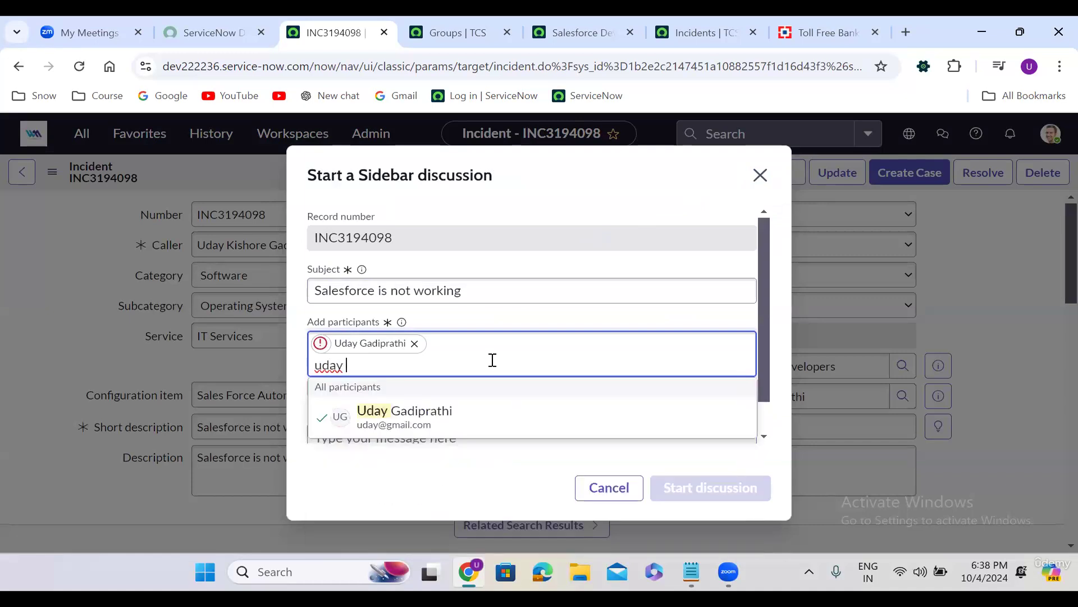
{"action": "key", "text": "BackSpace"}
{"action": "key", "text": "BackSpace"}
{"action": "key", "text": "BackSpace"}
{"action": "key", "text": "BackSpace"}
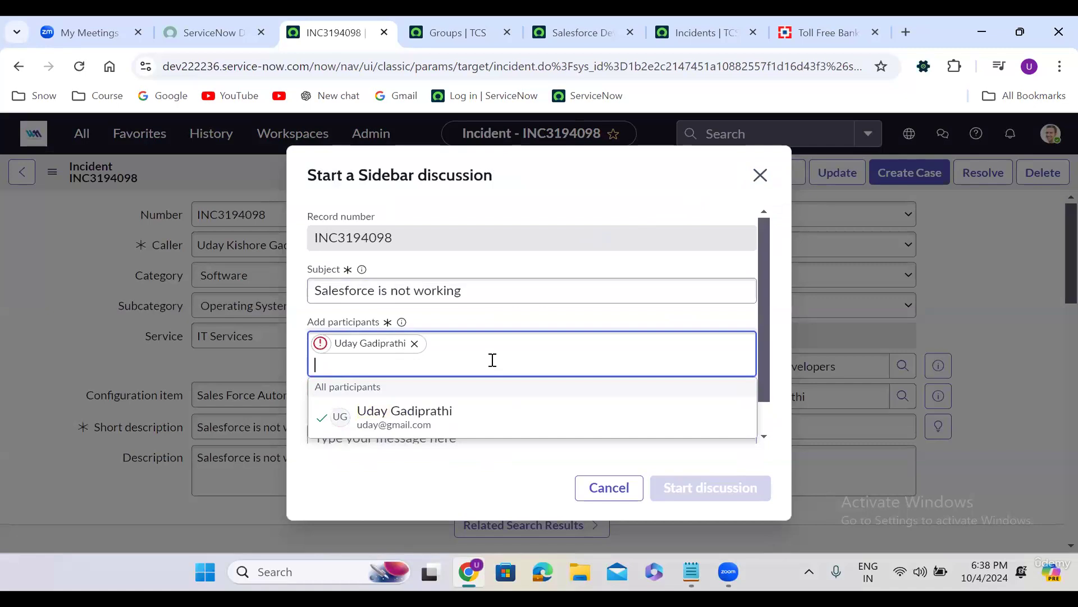
{"action": "type", "text": "abel"}
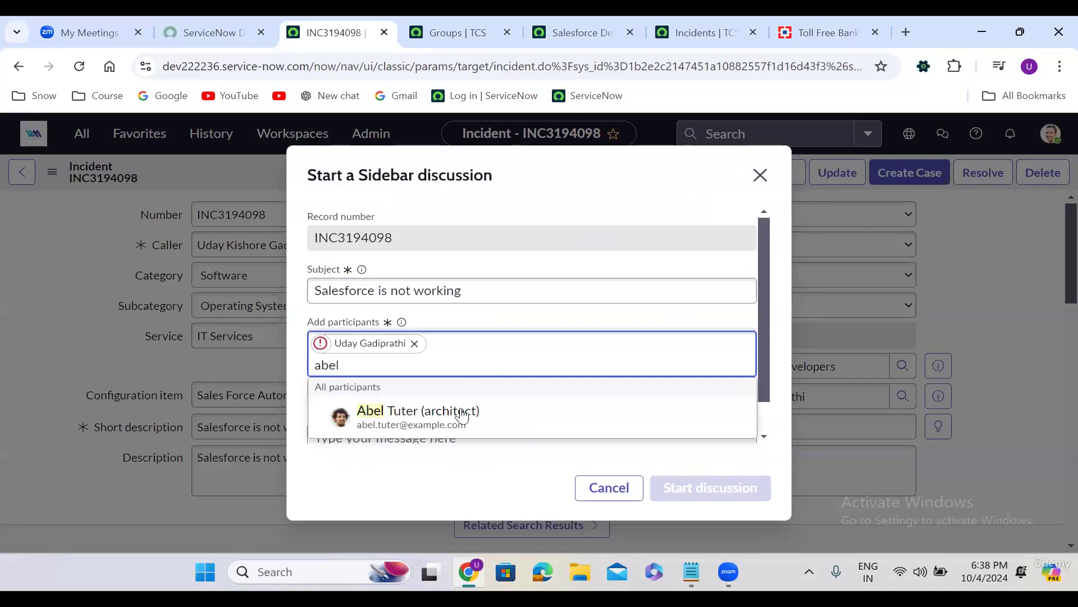
{"action": "left_click", "coordinate": [458, 413]}
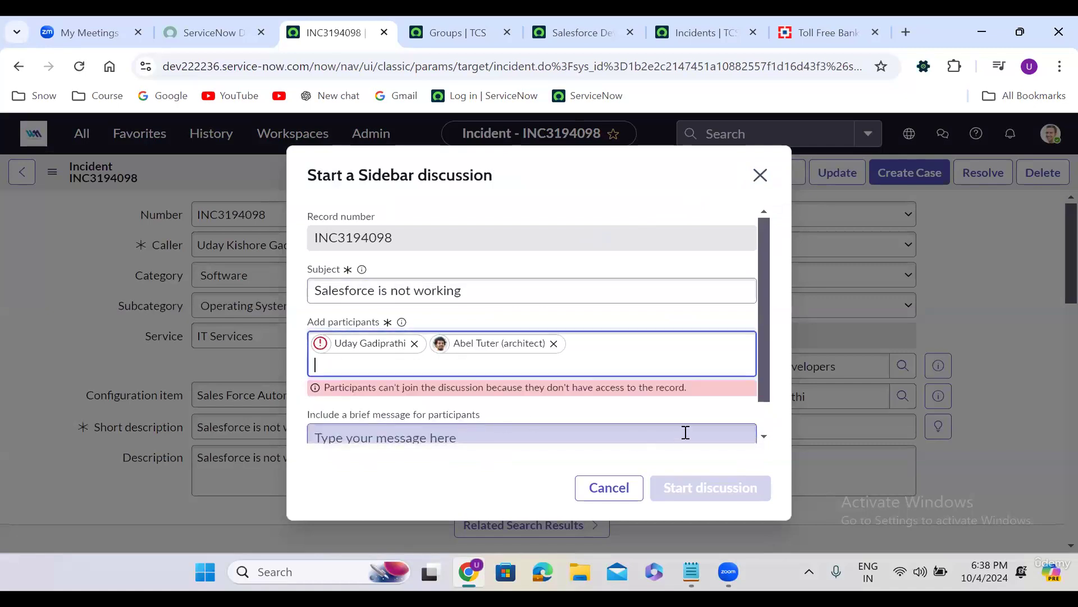
{"action": "left_click", "coordinate": [764, 436]}
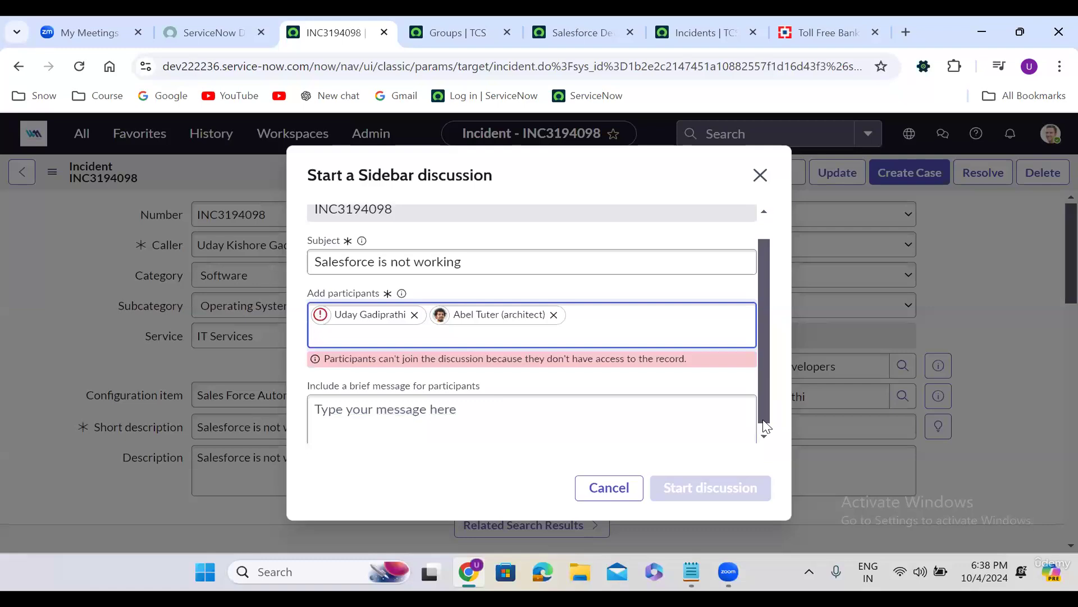
Write 'Salesforce issue', swap the participant lacking record access for another user, and start it
{"action": "left_click", "coordinate": [542, 435]}
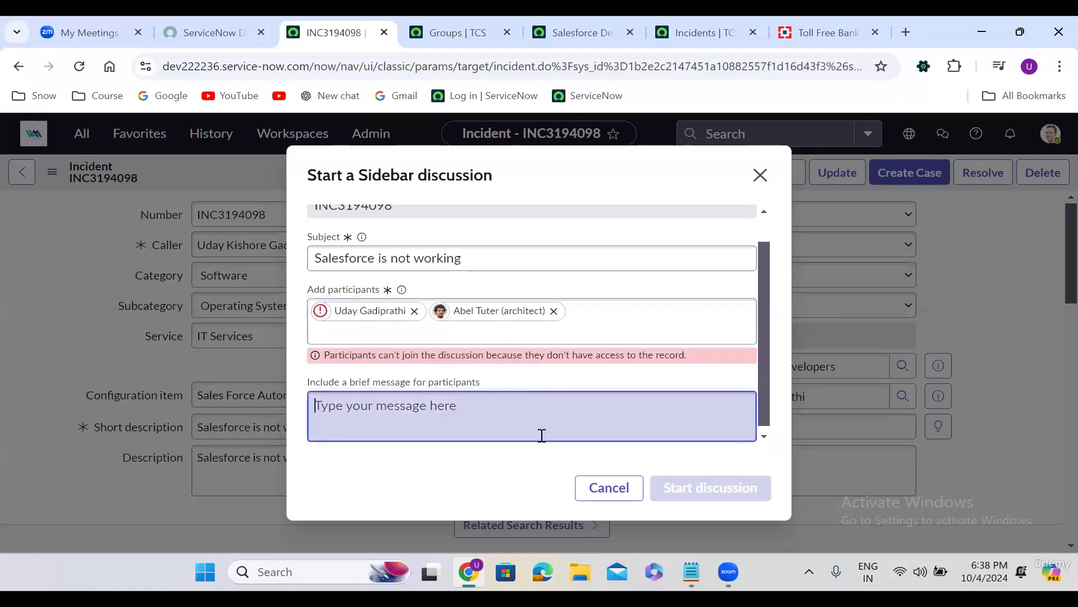
{"action": "type", "text": "Salesf"}
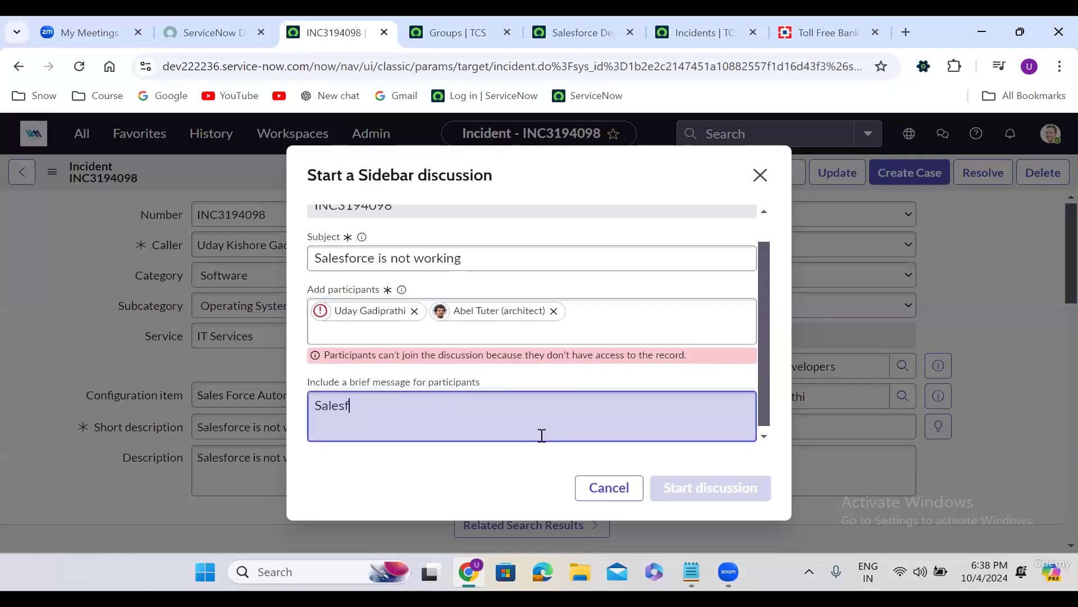
{"action": "type", "text": "orce issue"}
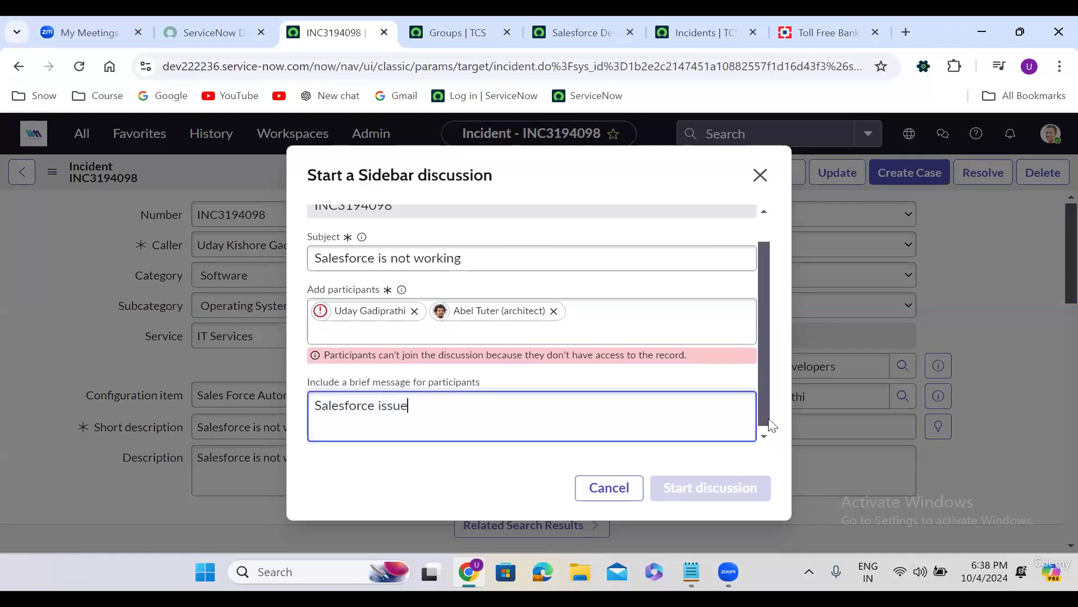
{"action": "left_click", "coordinate": [414, 310]}
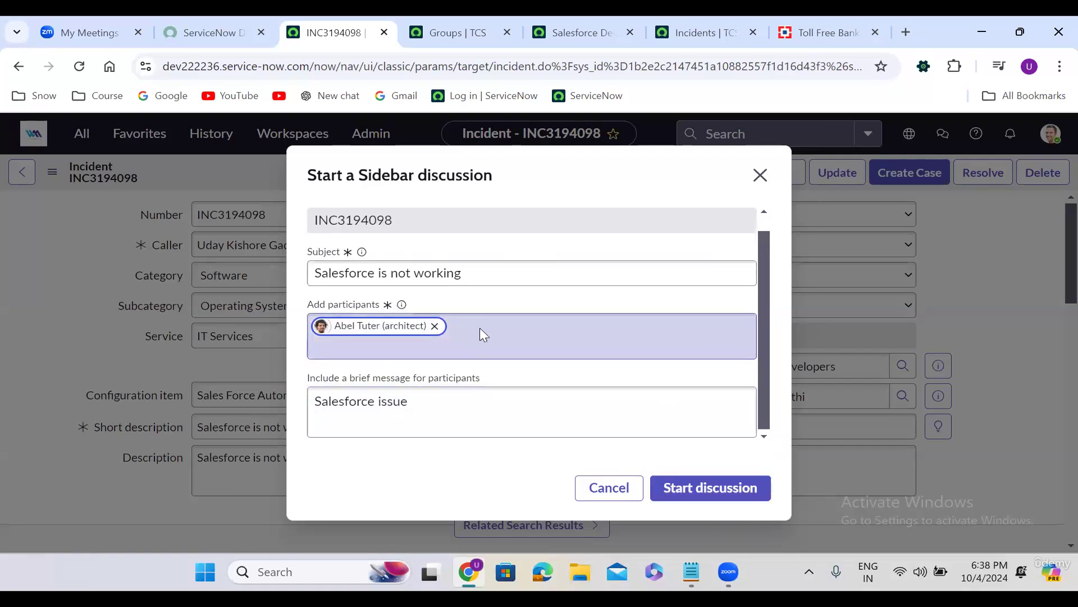
{"action": "left_click", "coordinate": [480, 328]}
{"action": "type", "text": "abra"}
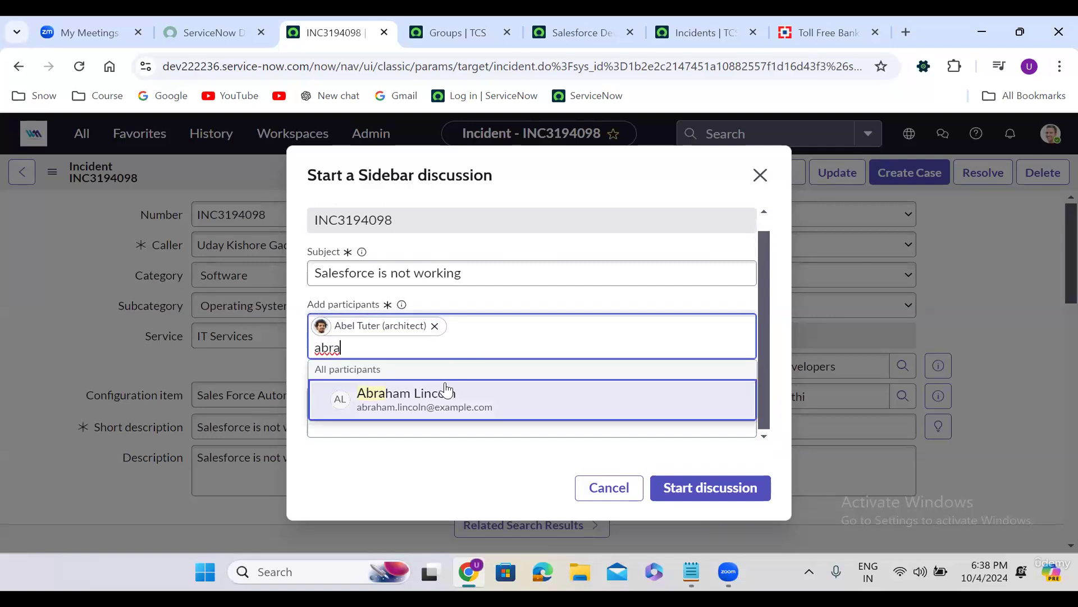
{"action": "left_click", "coordinate": [447, 391]}
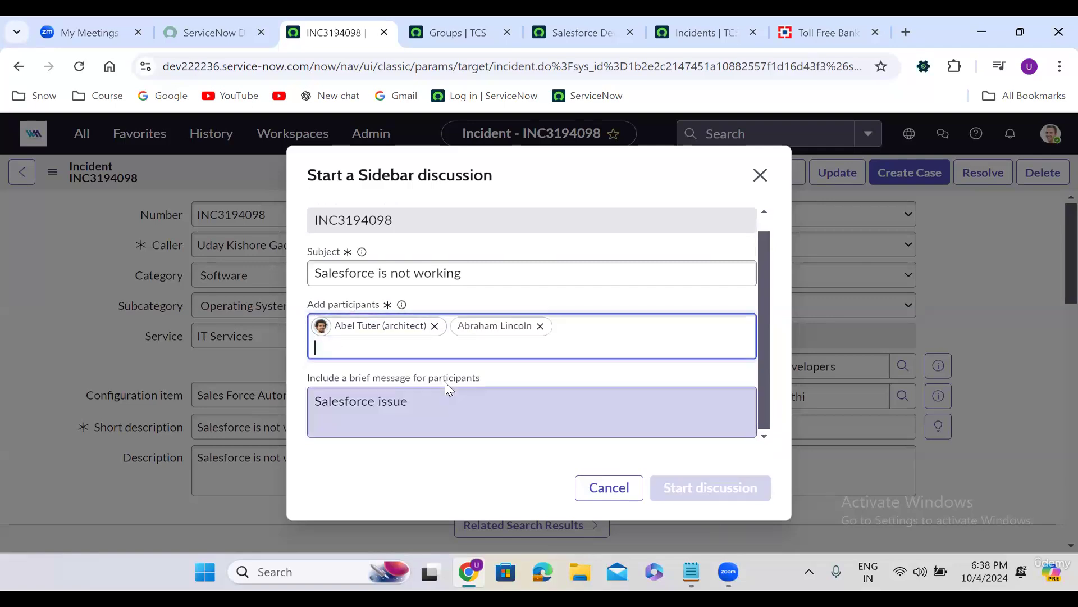
{"action": "left_click", "coordinate": [714, 497]}
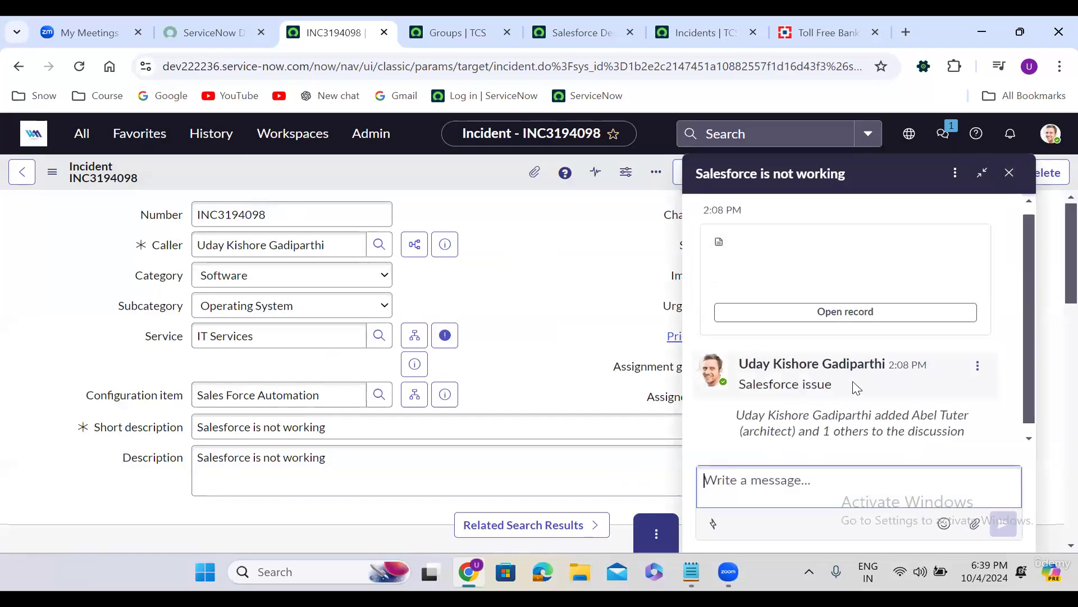
Post 'Hi All' in the sidebar discussion, then close the discussion panel
{"action": "left_click", "coordinate": [775, 482]}
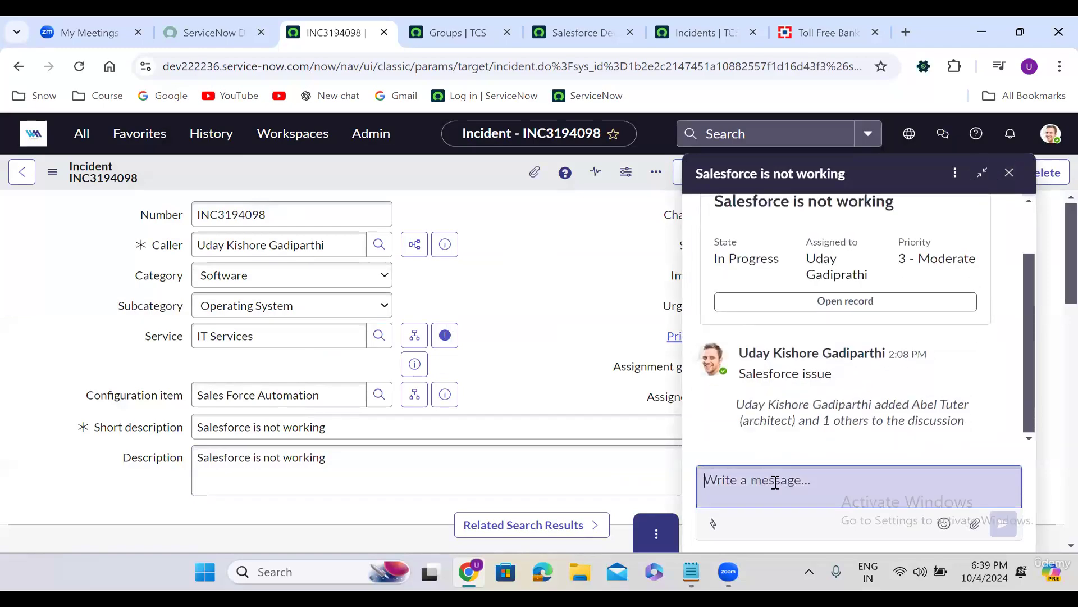
{"action": "type", "text": "Hi All"}
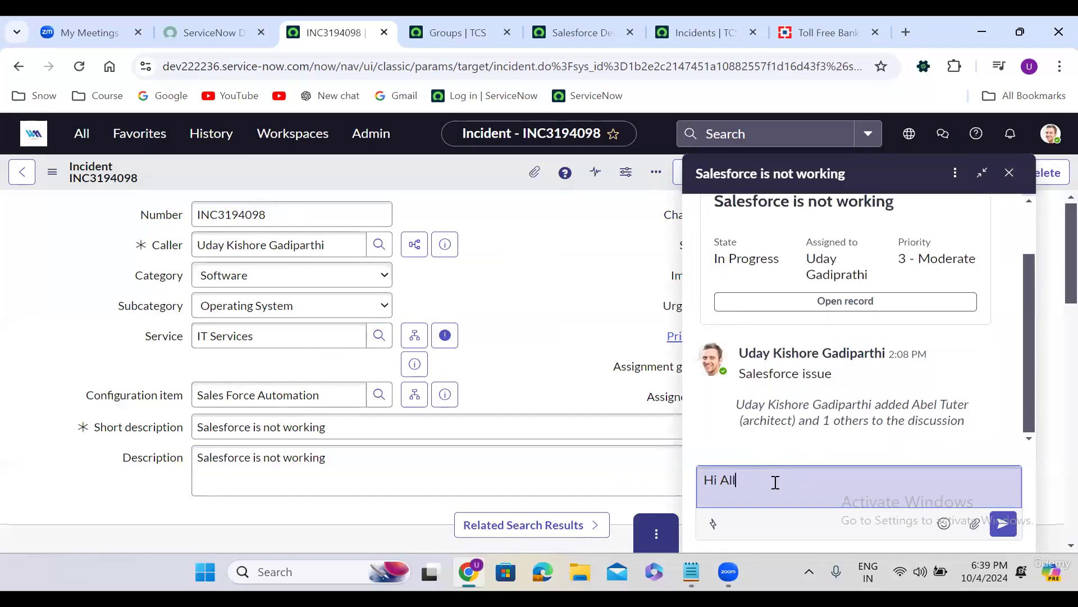
{"action": "key", "text": "Return"}
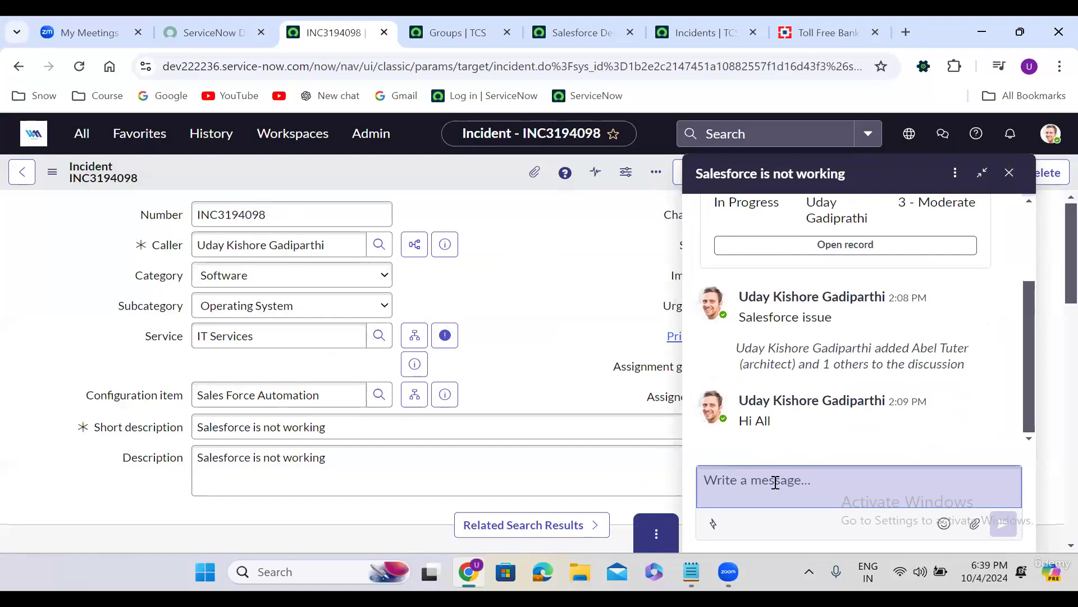
{"action": "left_click", "coordinate": [956, 173]}
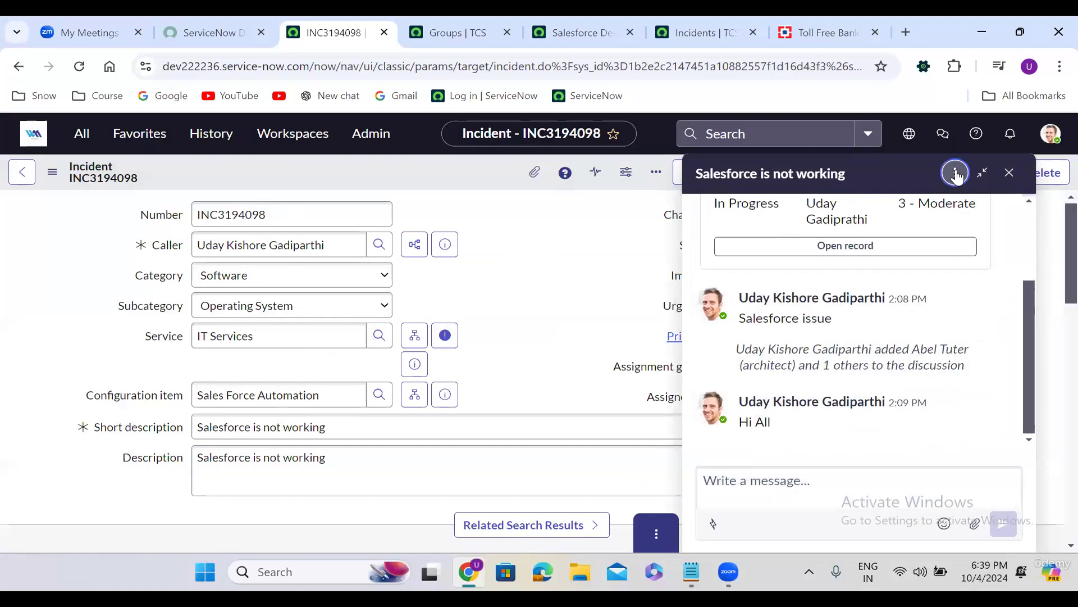
{"action": "left_click", "coordinate": [994, 261]}
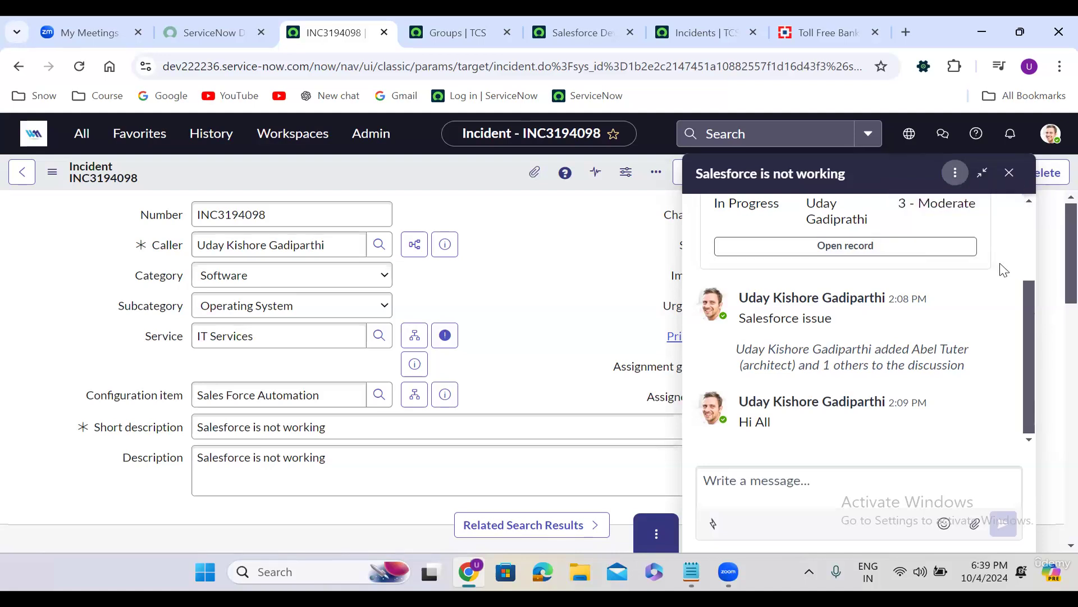
{"action": "left_click", "coordinate": [1009, 173]}
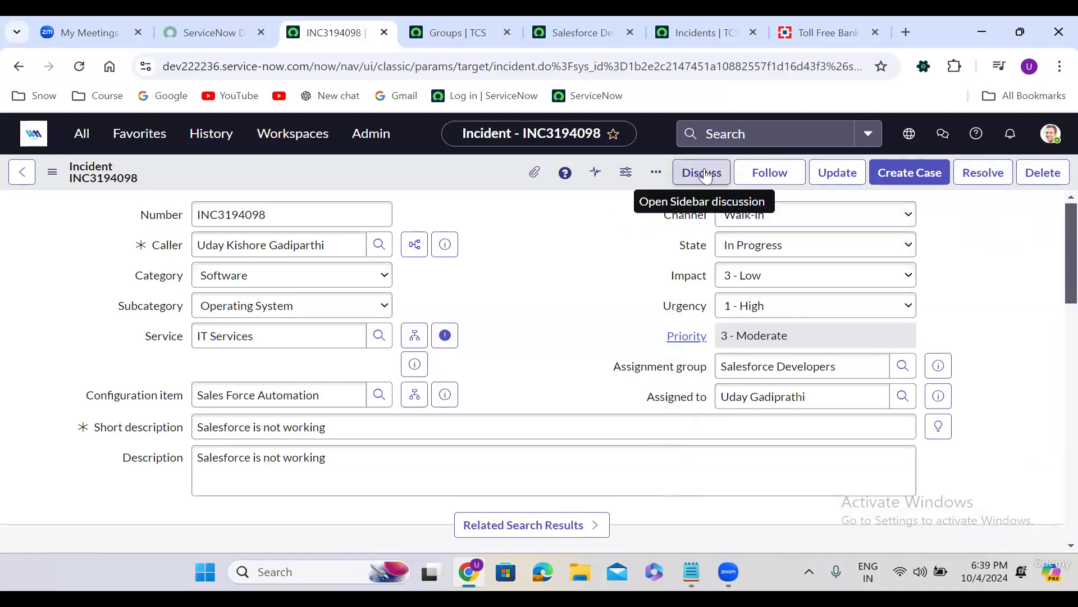
Set State to On Hold with reason Awaiting Caller, then cancel a new sidebar discussion
{"action": "left_click", "coordinate": [580, 293]}
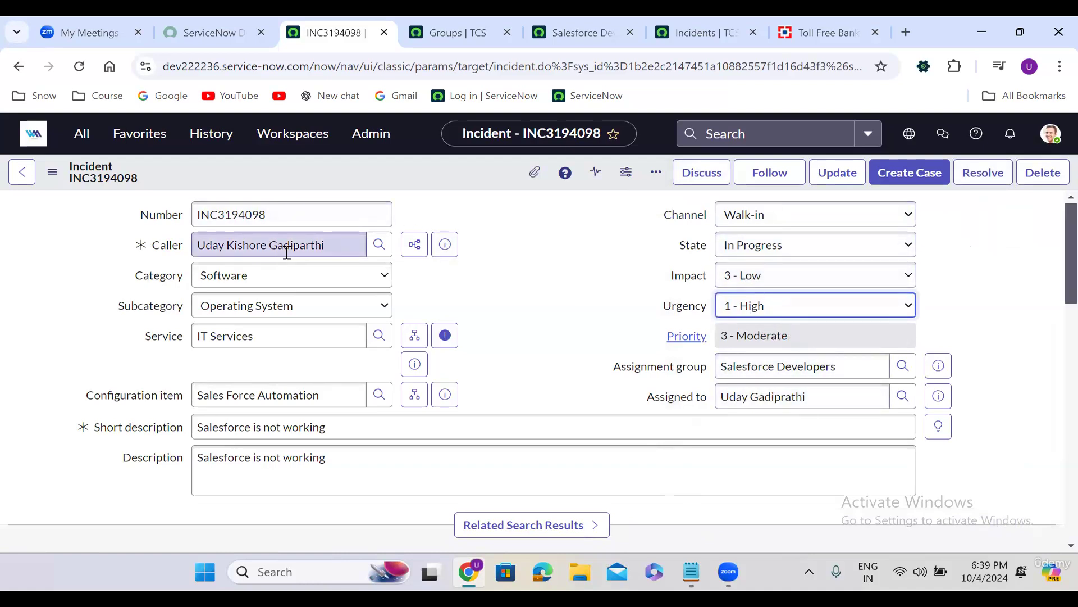
{"action": "left_click", "coordinate": [764, 247]}
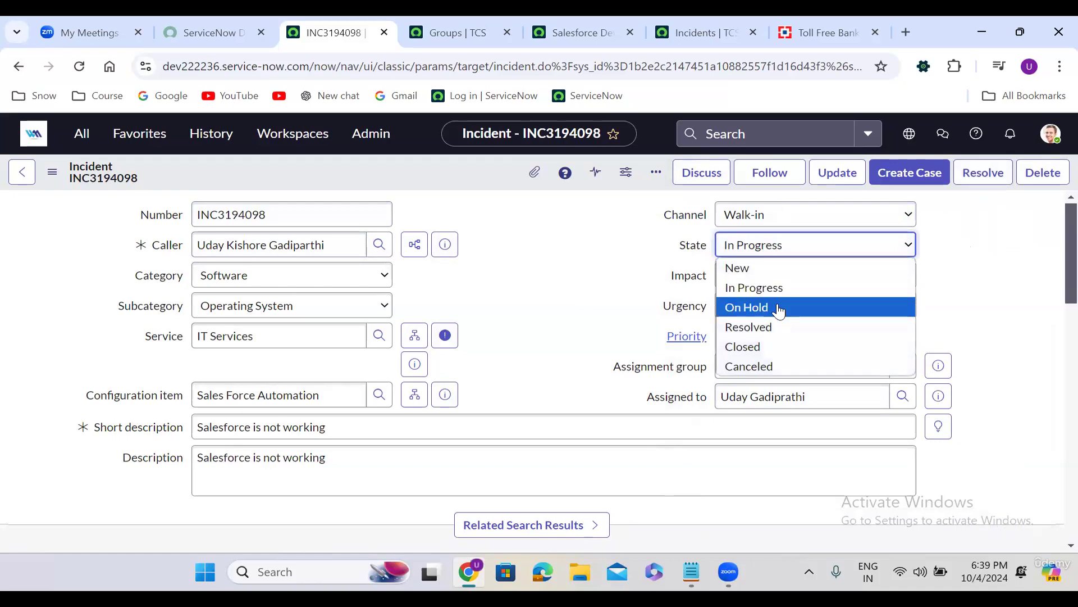
{"action": "left_click", "coordinate": [778, 307]}
{"action": "left_click", "coordinate": [778, 275]}
{"action": "left_click", "coordinate": [769, 316]}
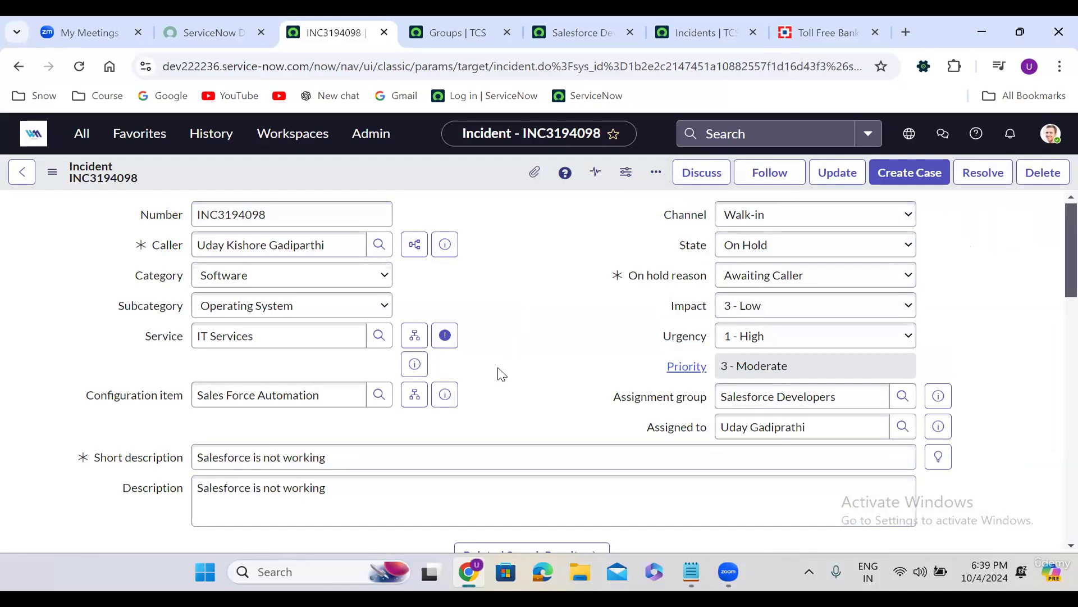
{"action": "left_click", "coordinate": [698, 175]}
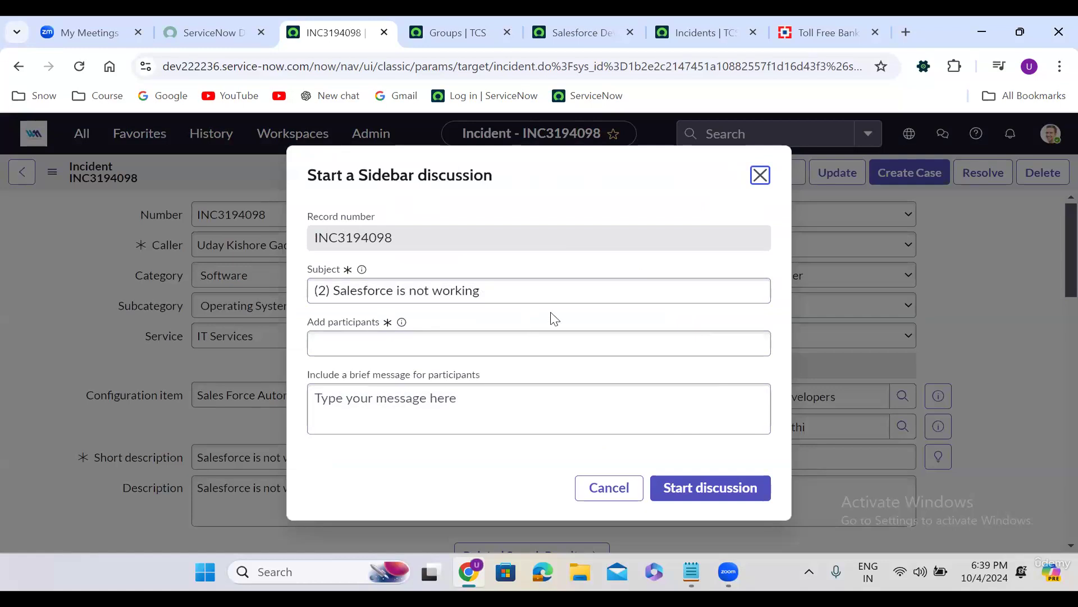
{"action": "left_click", "coordinate": [761, 176]}
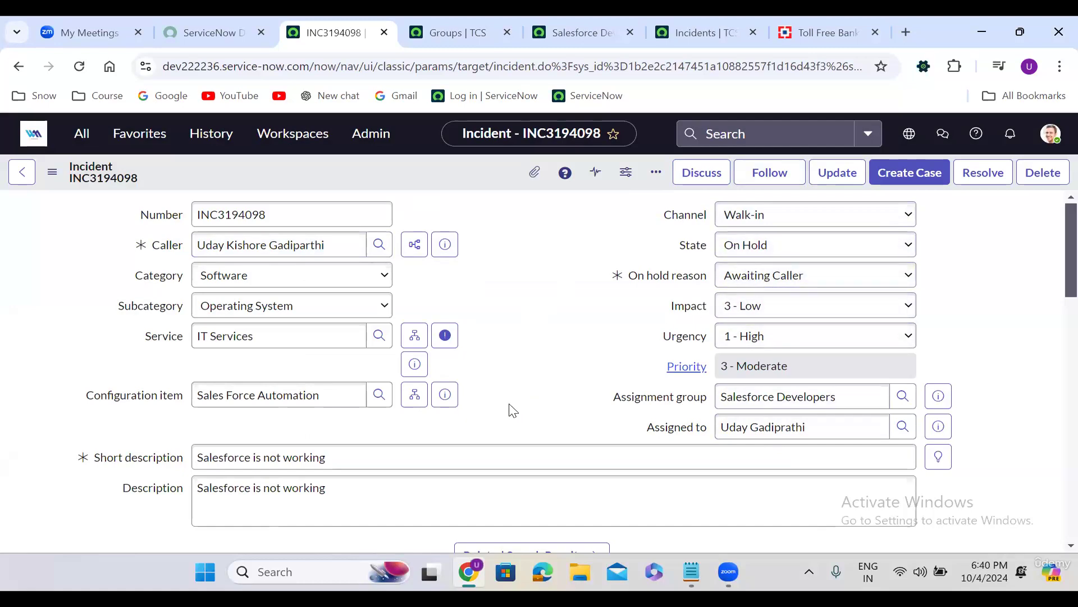
In Additional comments, mention the assigned user and write ', I need below details'
{"action": "scroll", "coordinate": [512, 409], "scroll_direction": "down", "scroll_amount": 6}
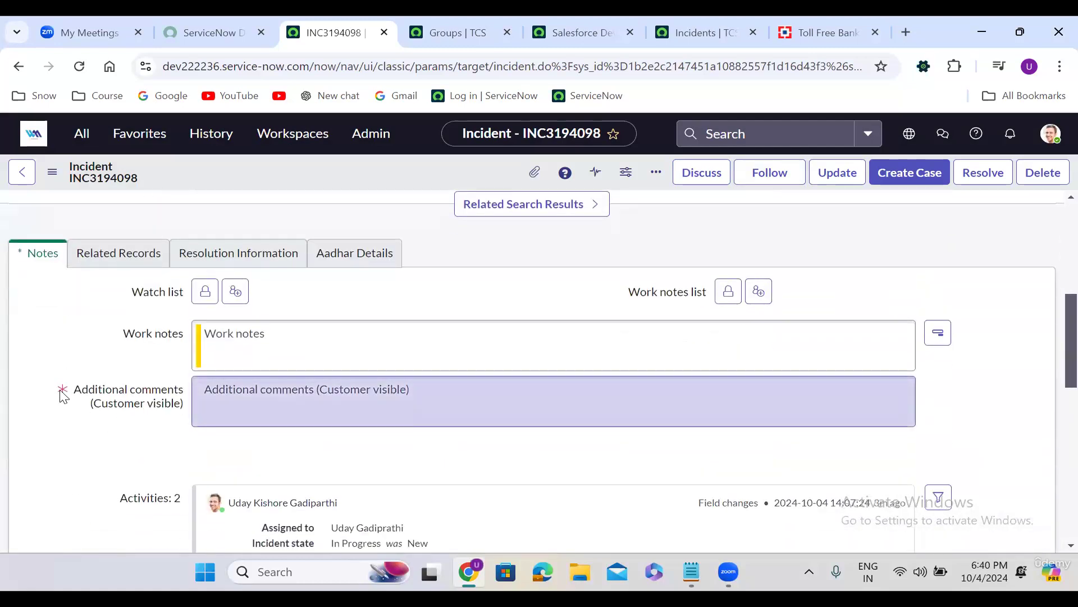
{"action": "left_click", "coordinate": [341, 405]}
{"action": "type", "text": "@"}
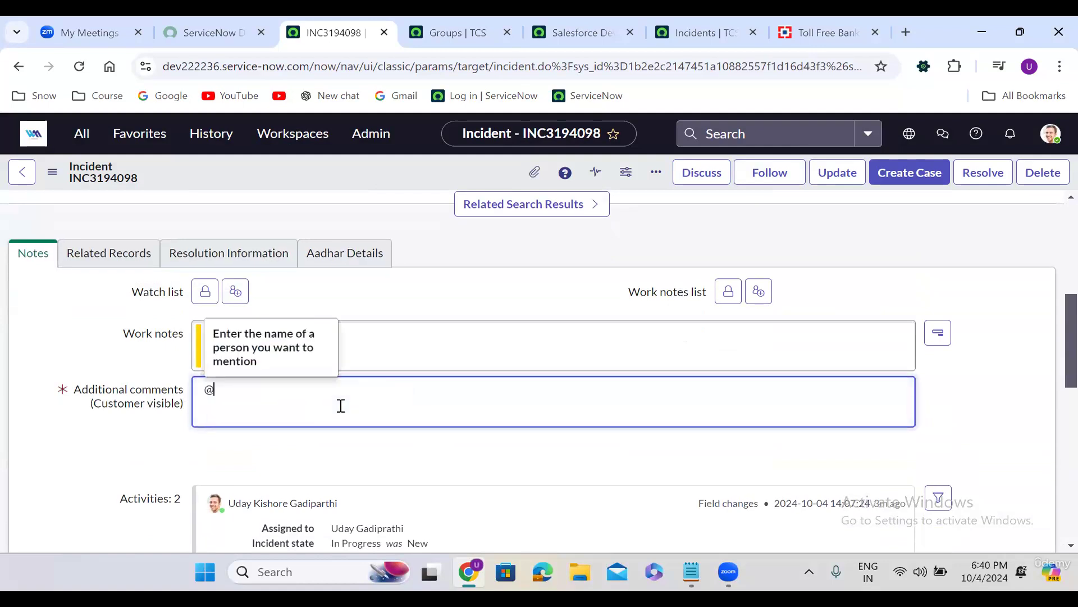
{"action": "type", "text": "[Uday"}
{"action": "key", "text": "Return"}
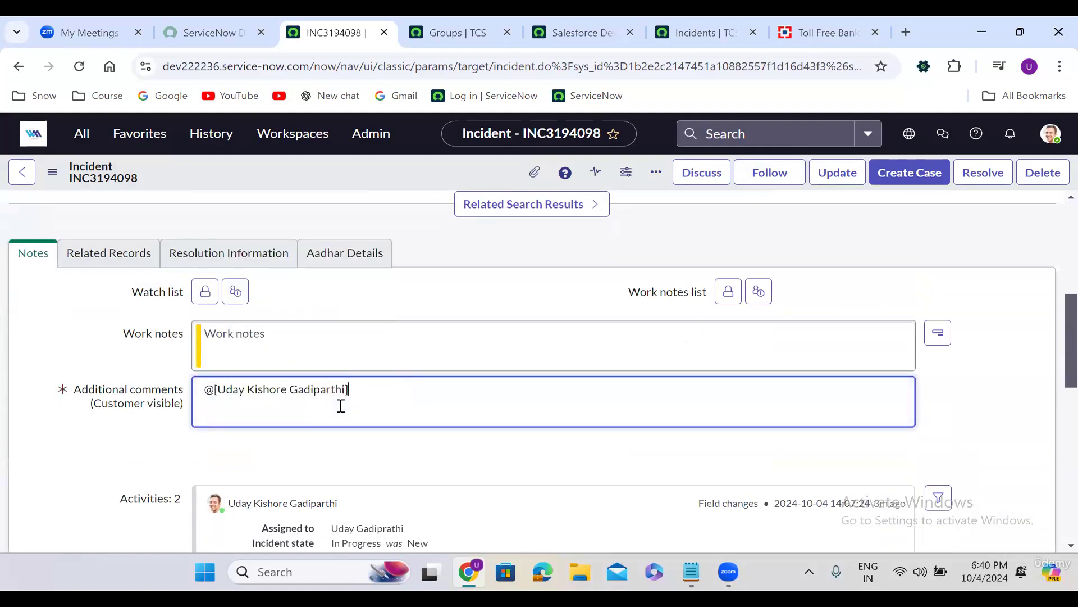
{"action": "type", "text": ", I need below d"}
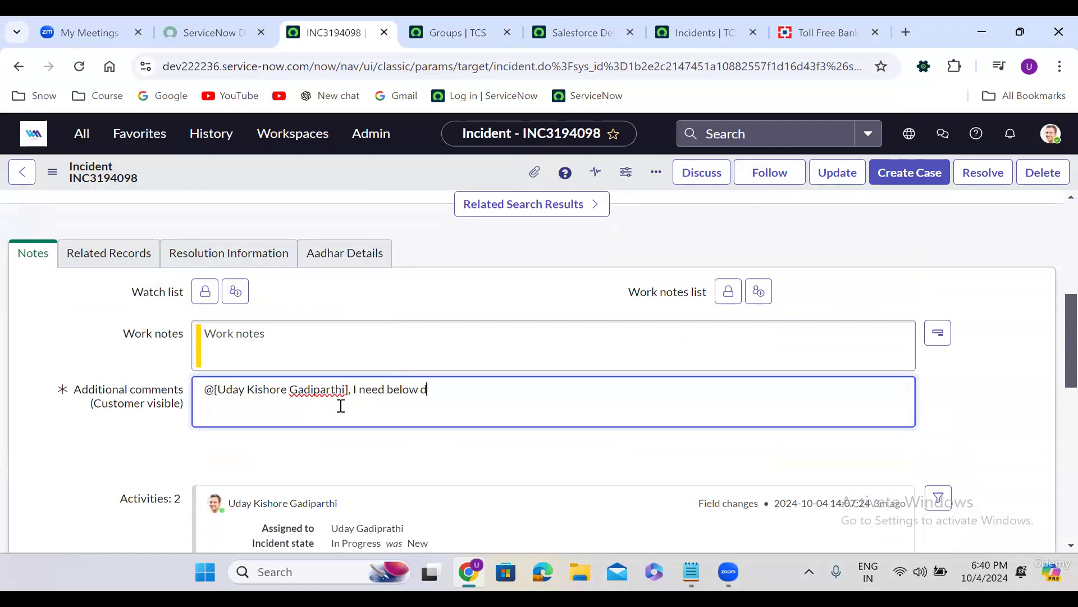
{"action": "type", "text": "etails"}
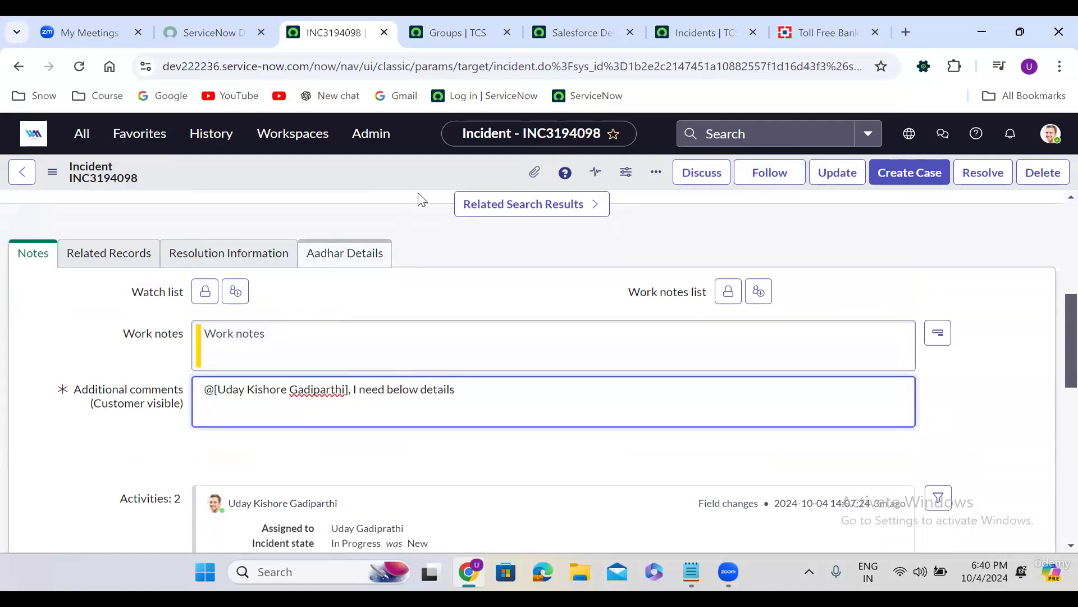
Save the incident, then set its State to On Hold with reason Awaiting Caller
{"action": "right_click", "coordinate": [414, 168]}
{"action": "left_click", "coordinate": [442, 178]}
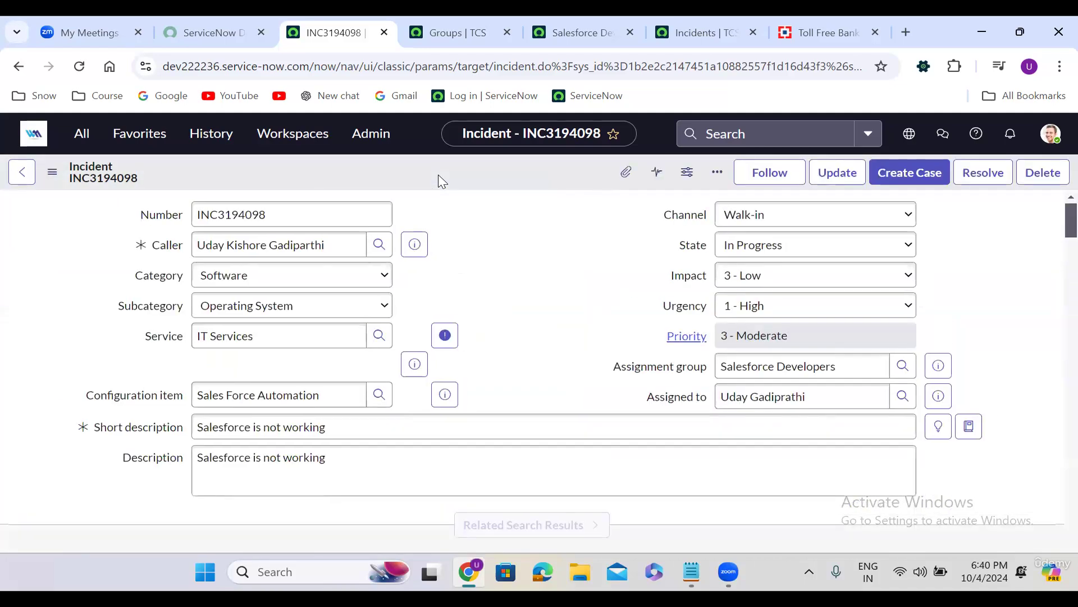
{"action": "left_click", "coordinate": [755, 252]}
{"action": "left_click", "coordinate": [764, 309]}
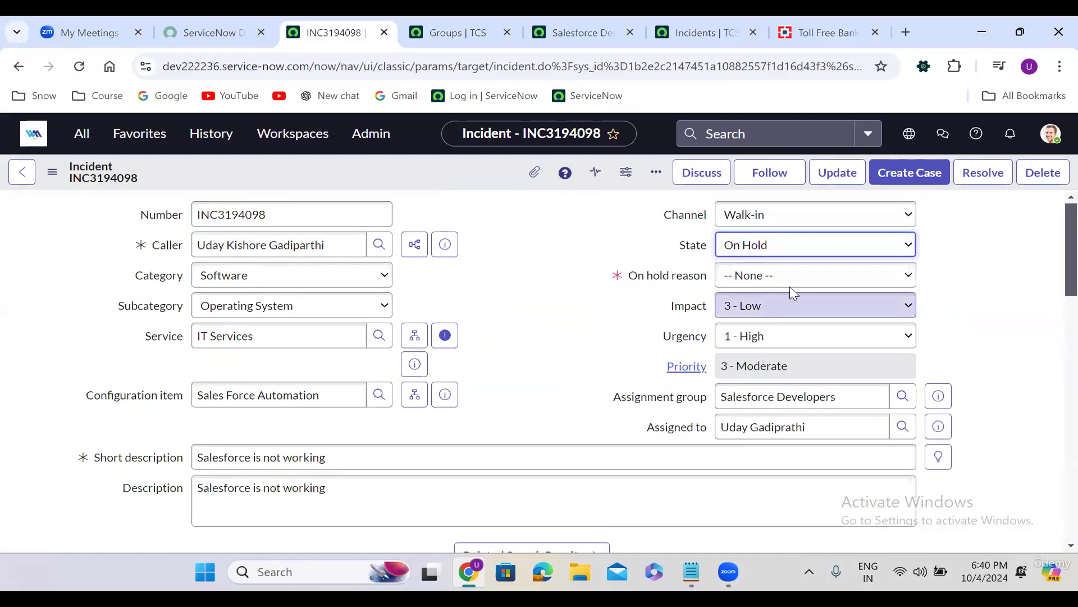
{"action": "left_click", "coordinate": [766, 276]}
{"action": "left_click", "coordinate": [773, 321]}
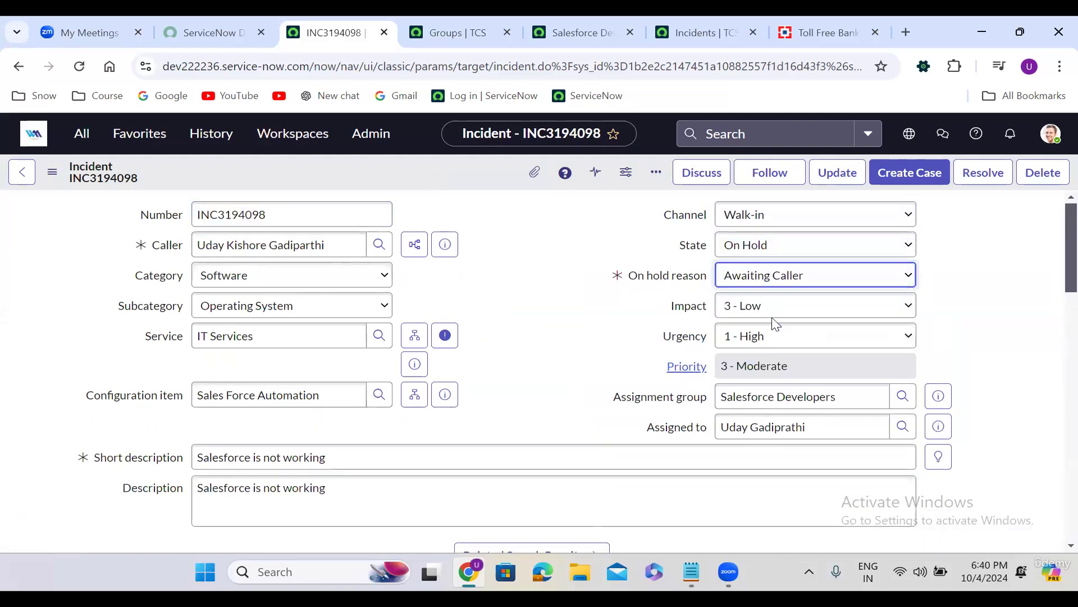
Change the incident State back to In Progress, removing the on-hold reason
{"action": "left_click", "coordinate": [544, 328]}
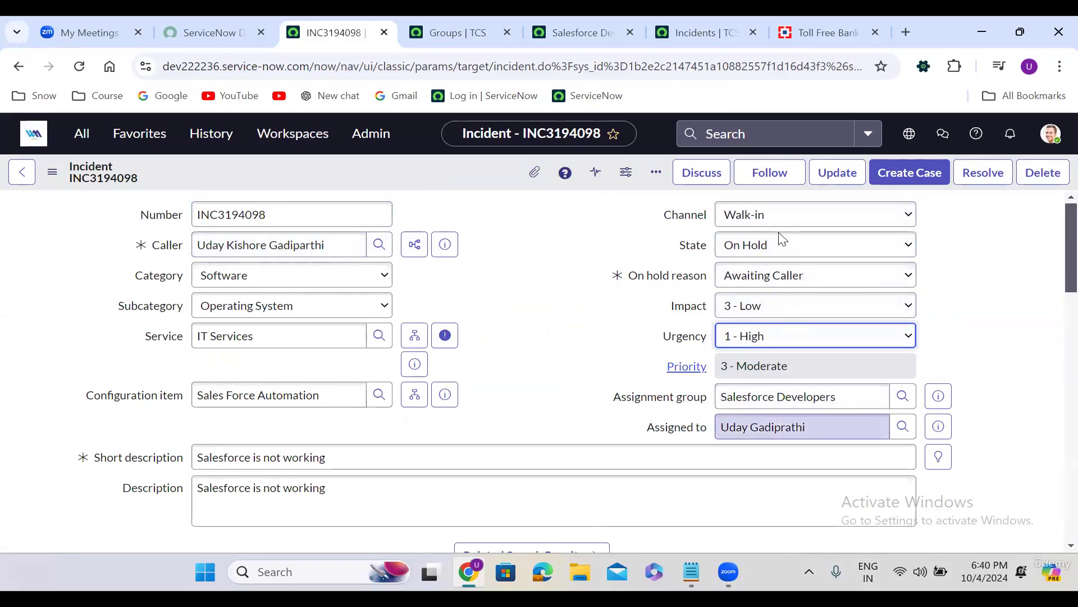
{"action": "left_click", "coordinate": [764, 242]}
{"action": "left_click", "coordinate": [774, 285]}
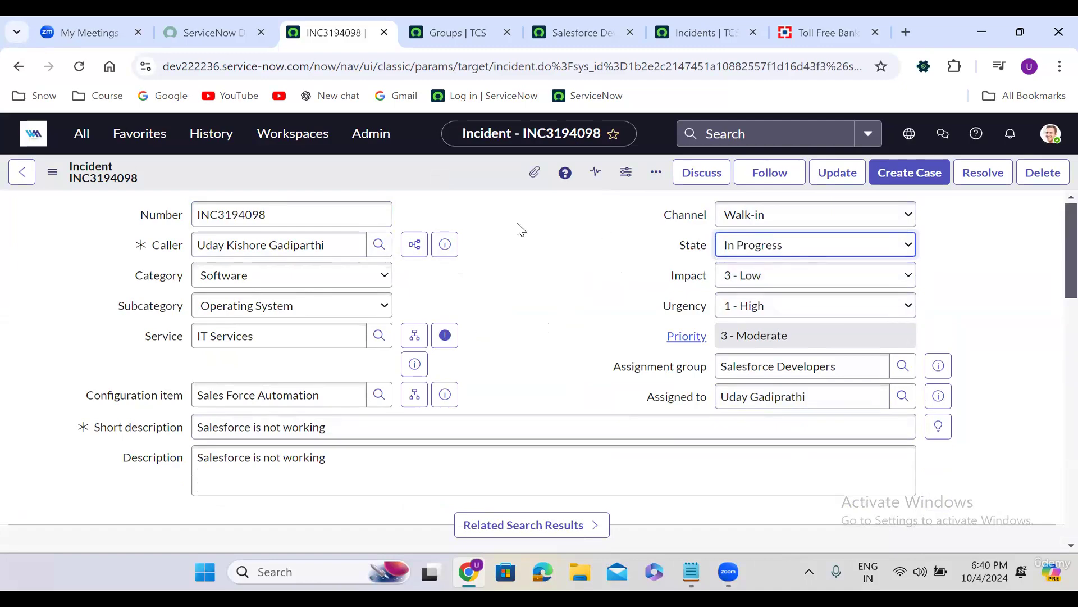
Save INC3194098 with State In Progress and bring up the State dropdown choices
{"action": "left_click", "coordinate": [418, 169]}
{"action": "right_click", "coordinate": [418, 169]}
{"action": "left_click", "coordinate": [436, 168]}
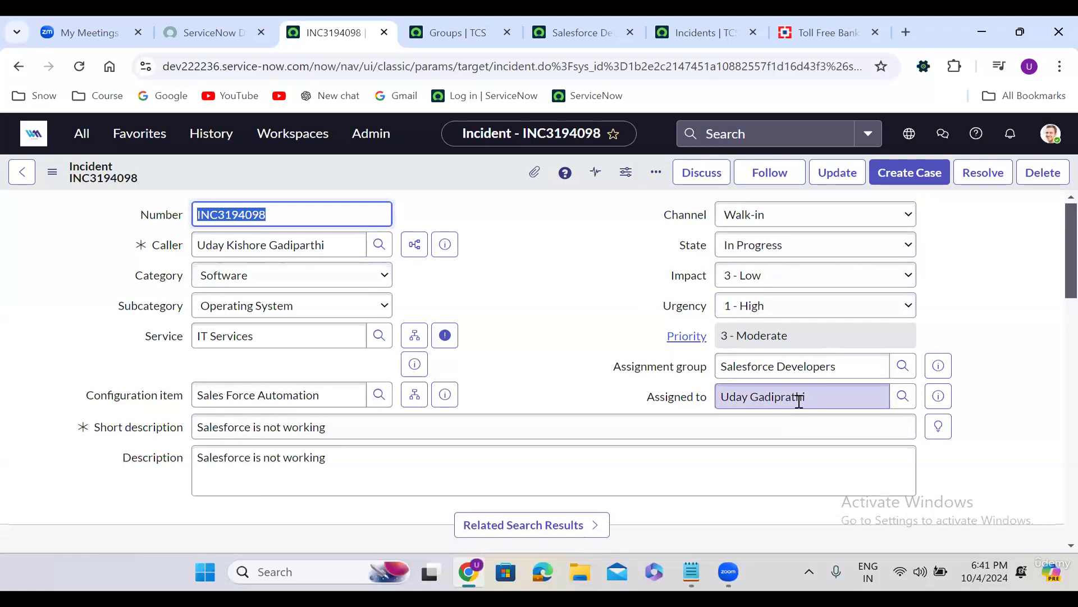
{"action": "left_click", "coordinate": [502, 309]}
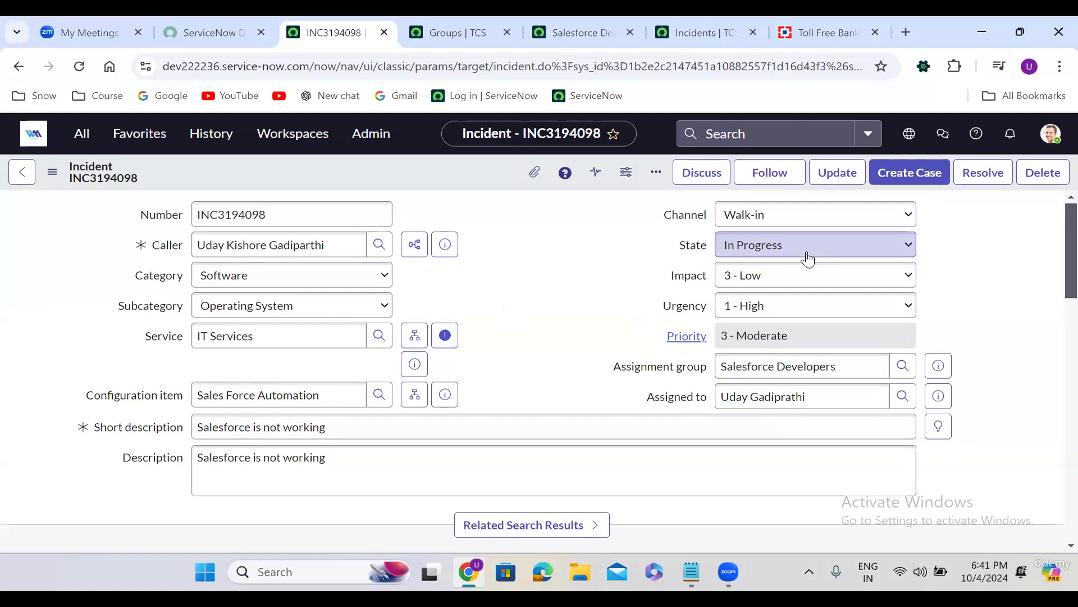
Mark the incident Resolved and set the resolution code to Solution provided
{"action": "left_click", "coordinate": [763, 252]}
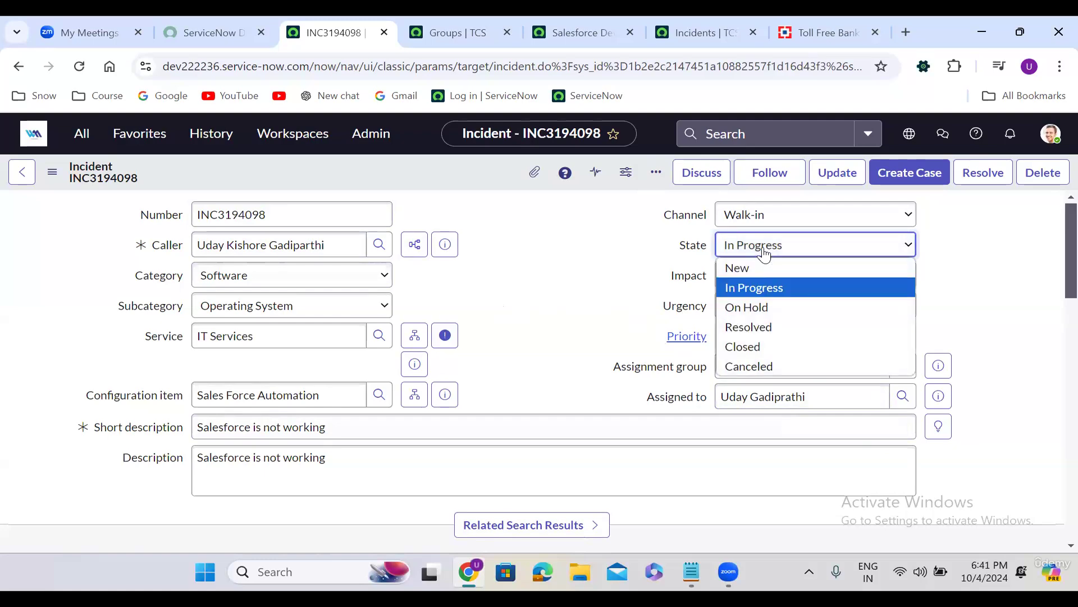
{"action": "left_click", "coordinate": [774, 337]}
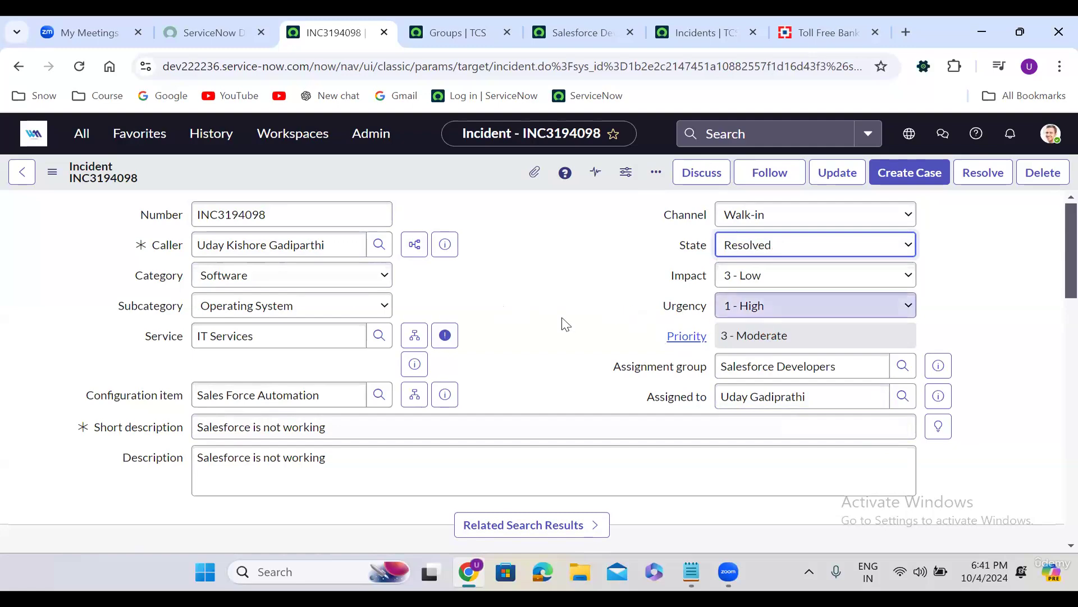
{"action": "scroll", "coordinate": [508, 351], "scroll_direction": "down", "scroll_amount": 4}
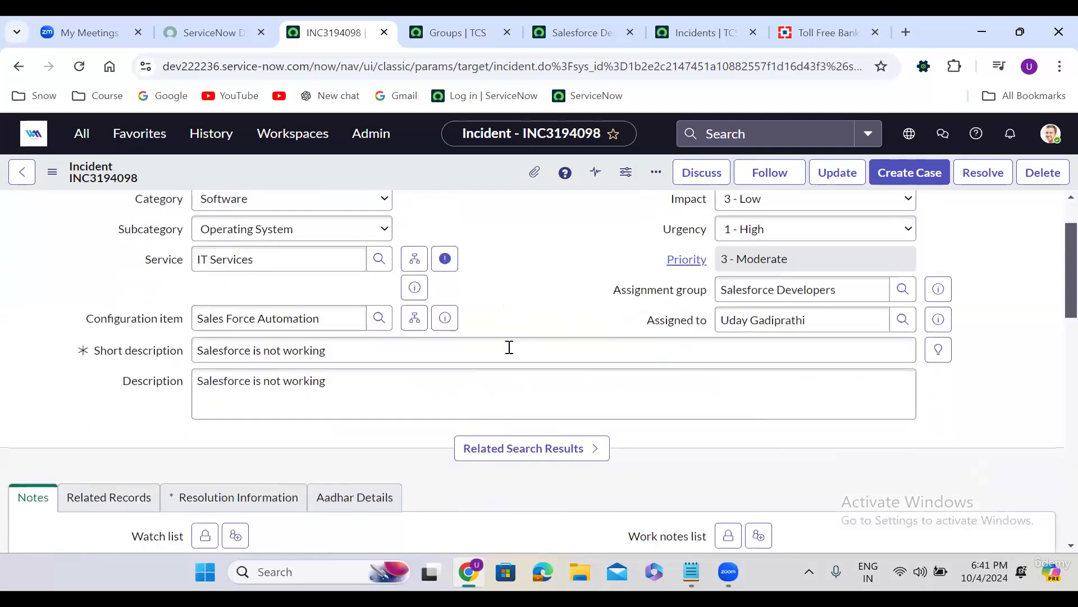
{"action": "left_click", "coordinate": [221, 355]}
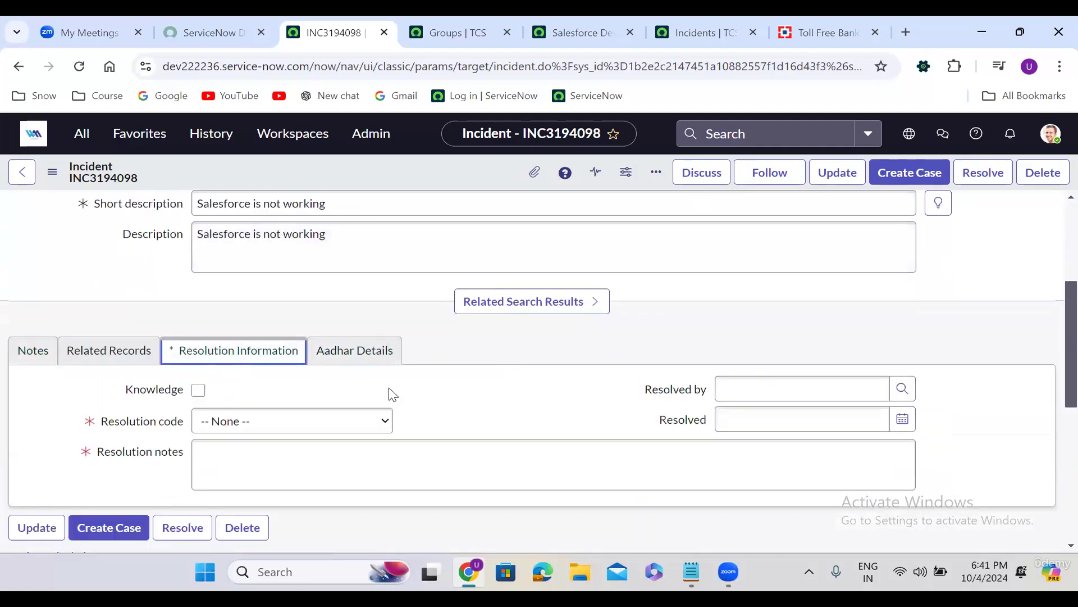
{"action": "scroll", "coordinate": [391, 393], "scroll_direction": "down", "scroll_amount": 1}
{"action": "left_click", "coordinate": [301, 332]}
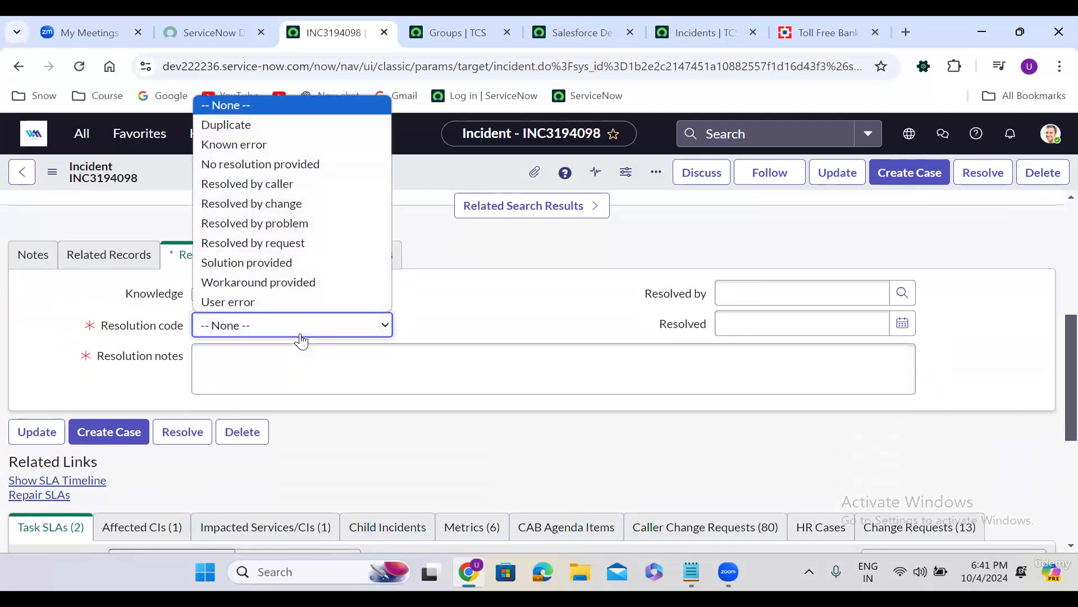
{"action": "left_click", "coordinate": [259, 266]}
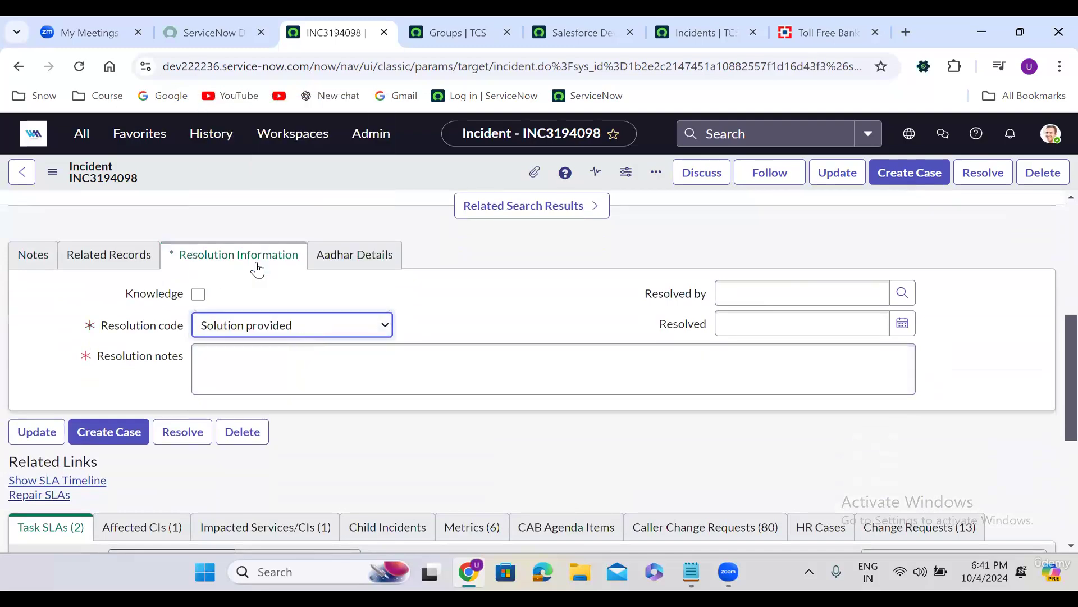
Enter 'test' as the resolution notes and save the resolved incident
{"action": "left_click", "coordinate": [262, 365]}
{"action": "type", "text": "test"}
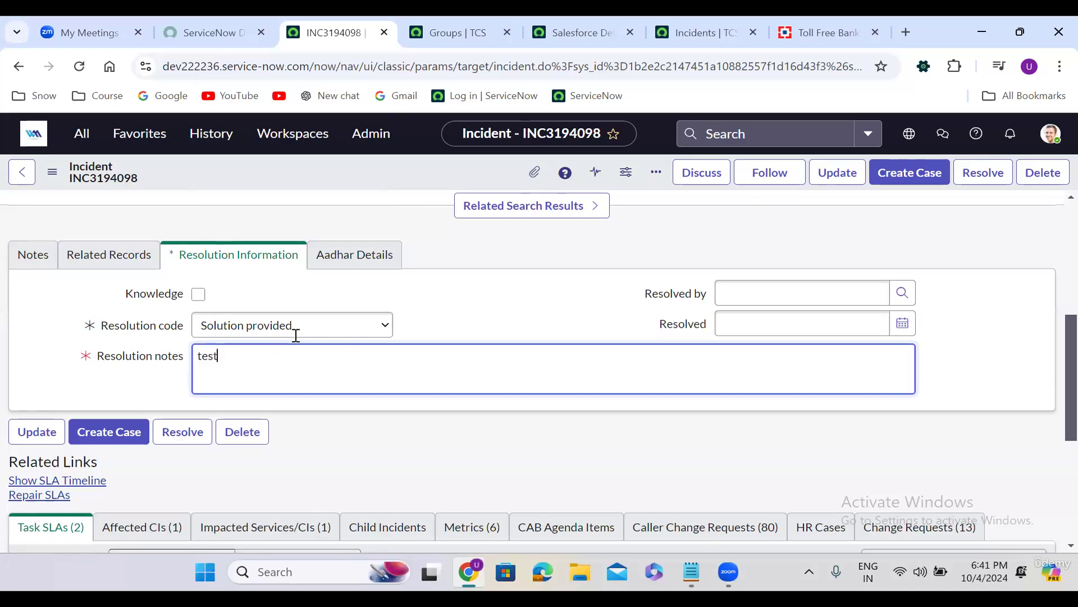
{"action": "right_click", "coordinate": [409, 173]}
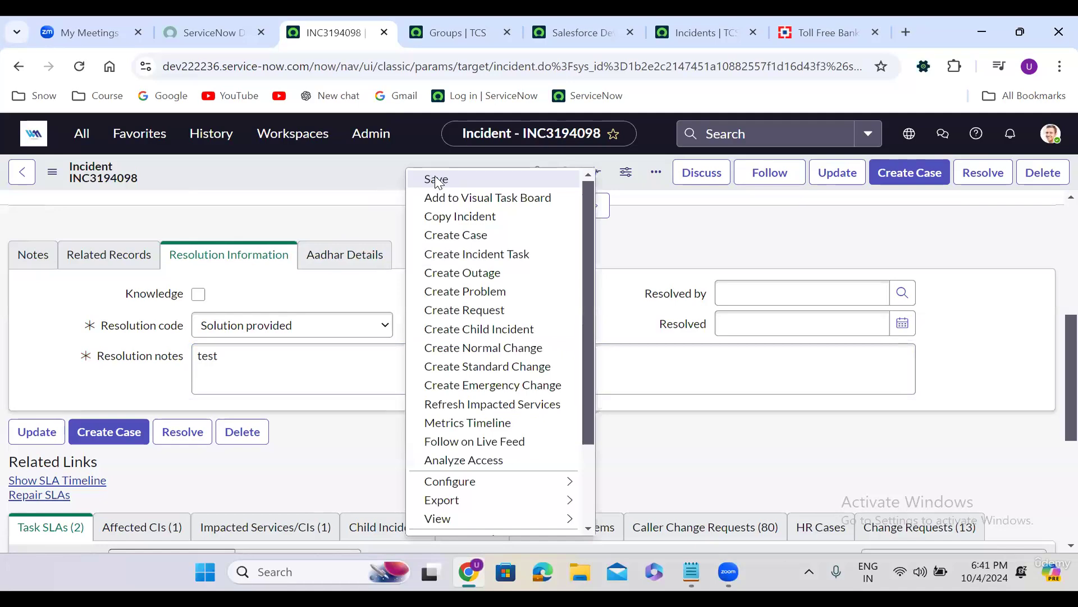
{"action": "left_click", "coordinate": [436, 180]}
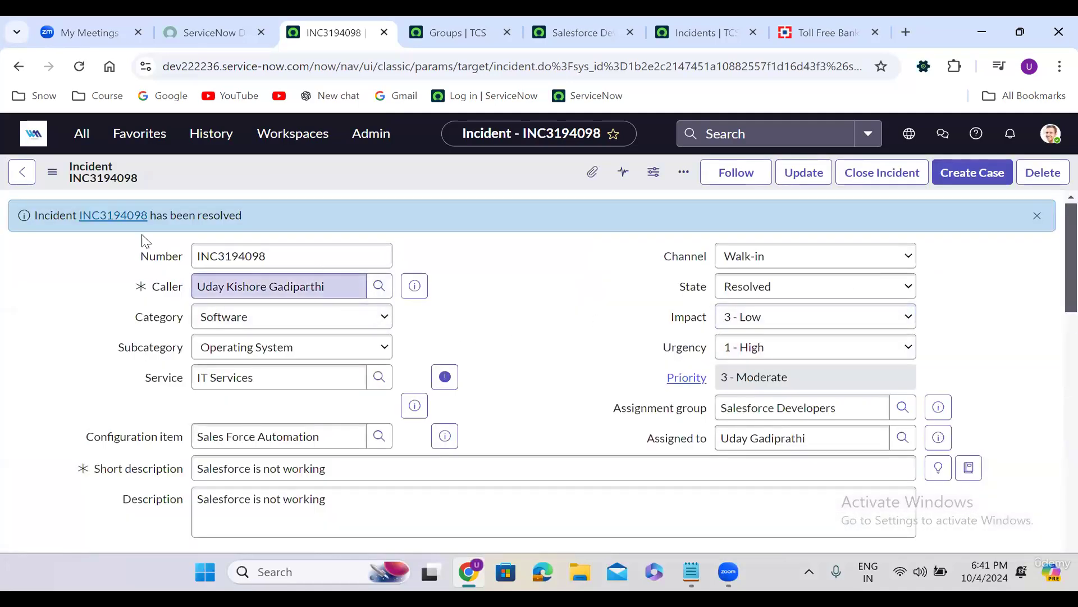
{"action": "scroll", "coordinate": [531, 340], "scroll_direction": "down", "scroll_amount": 1}
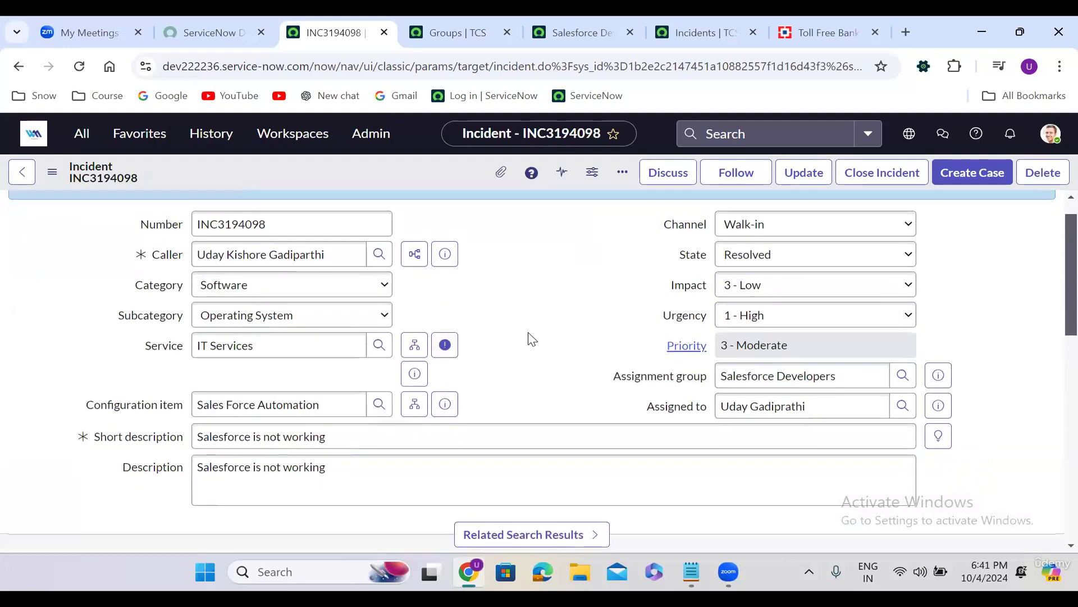
{"action": "scroll", "coordinate": [531, 339], "scroll_direction": "down", "scroll_amount": 10}
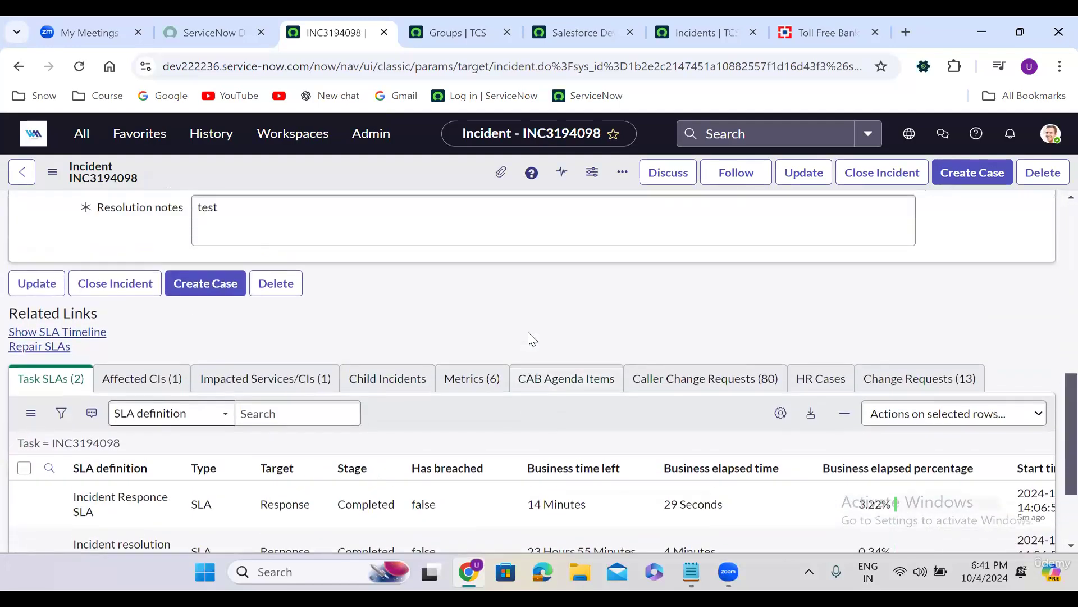
{"action": "scroll", "coordinate": [533, 340], "scroll_direction": "up", "scroll_amount": 3}
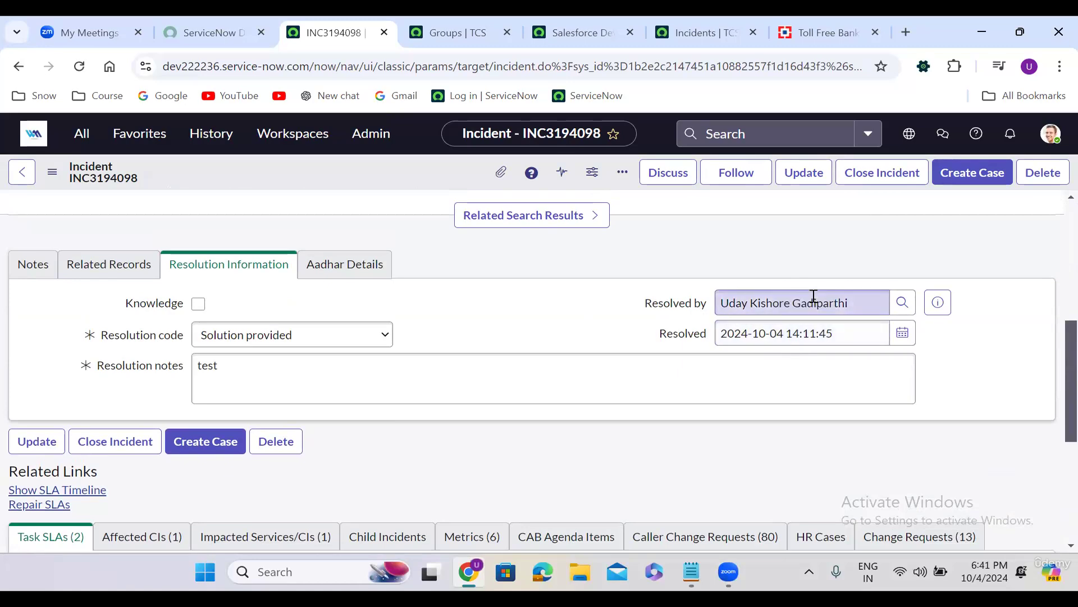
{"action": "scroll", "coordinate": [1055, 222], "scroll_direction": "up", "scroll_amount": 5}
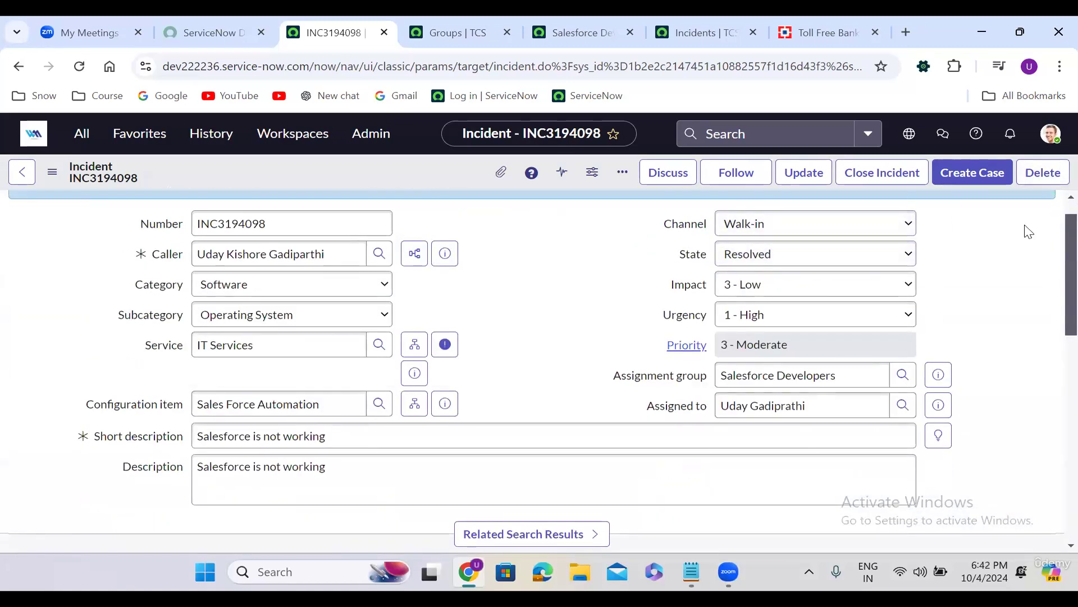
{"action": "scroll", "coordinate": [1050, 213], "scroll_direction": "up", "scroll_amount": 1}
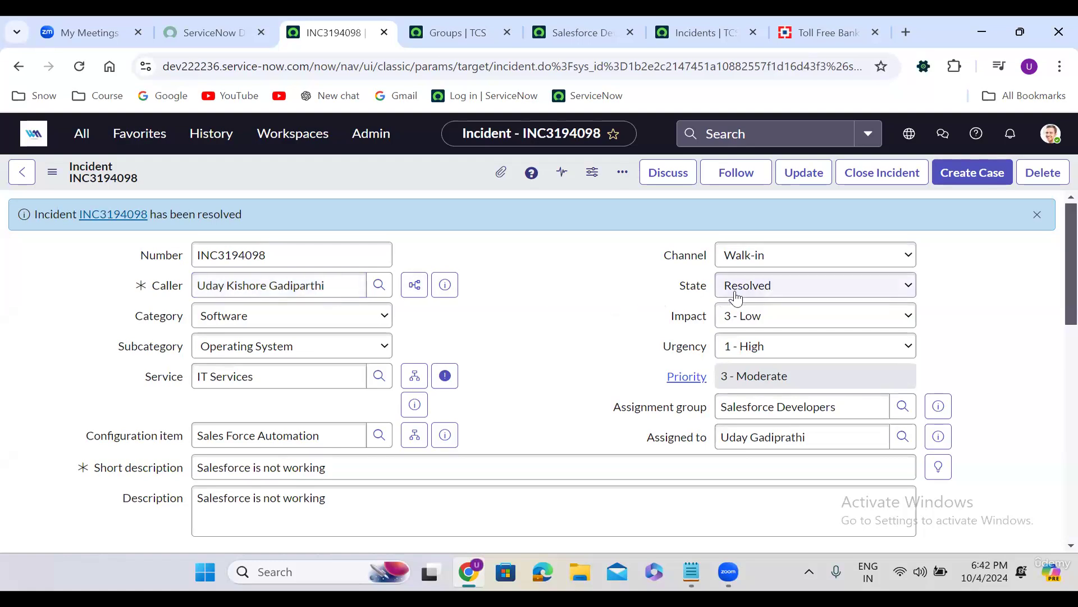
Change incident INC3194098's State from Resolved to Closed and save it
{"action": "left_click", "coordinate": [758, 284]}
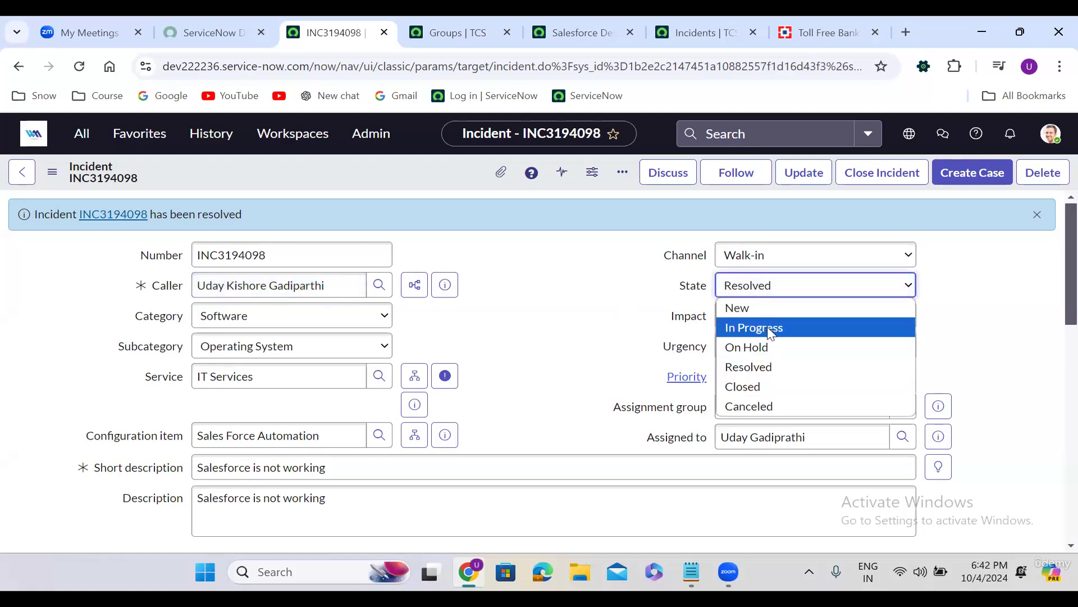
{"action": "left_click", "coordinate": [769, 366]}
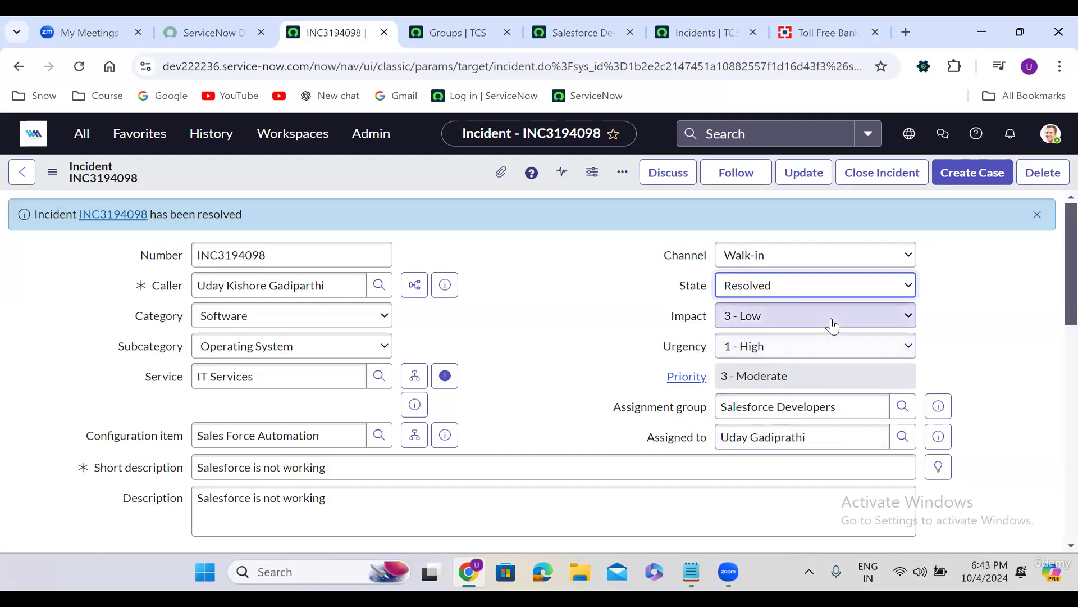
{"action": "left_click", "coordinate": [765, 288]}
{"action": "left_click", "coordinate": [771, 388]}
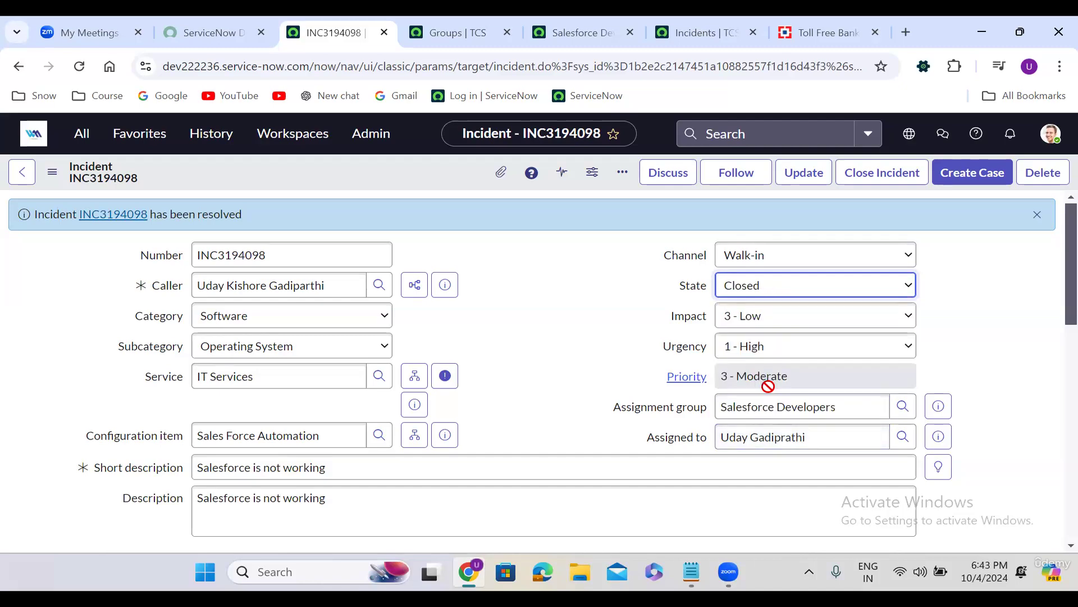
{"action": "right_click", "coordinate": [392, 160]}
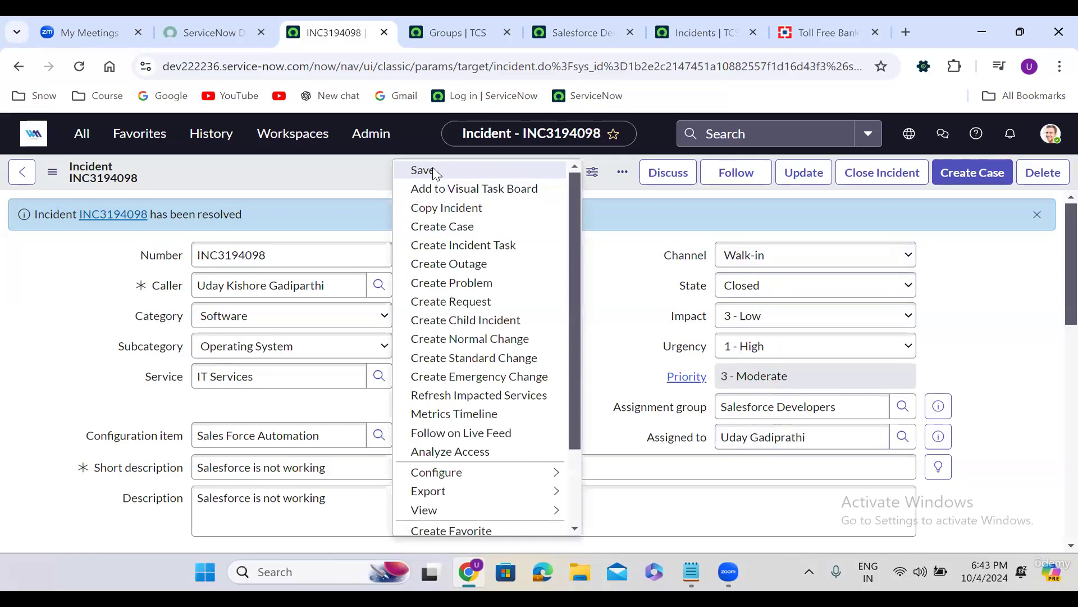
{"action": "left_click", "coordinate": [434, 171]}
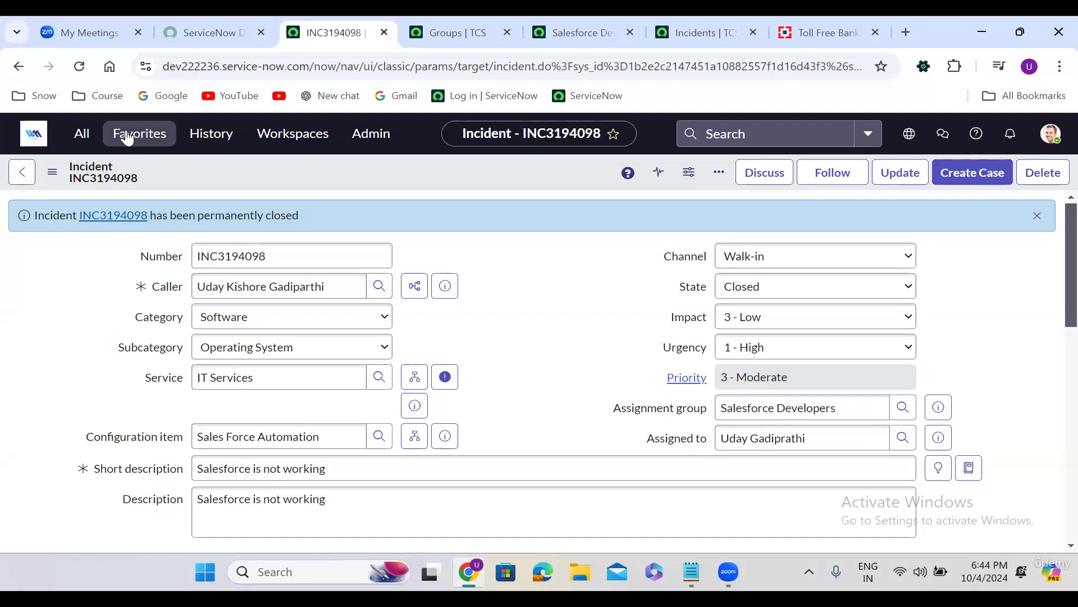
Filter the navigator by 'incident' and open the Incident Properties settings
{"action": "left_click", "coordinate": [82, 134]}
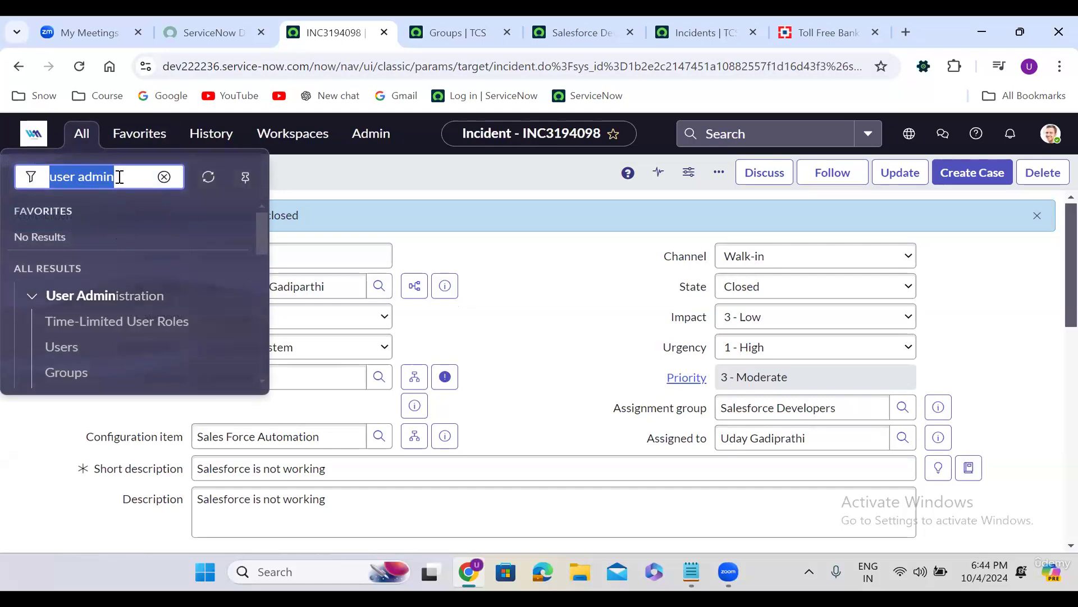
{"action": "type", "text": "incident"}
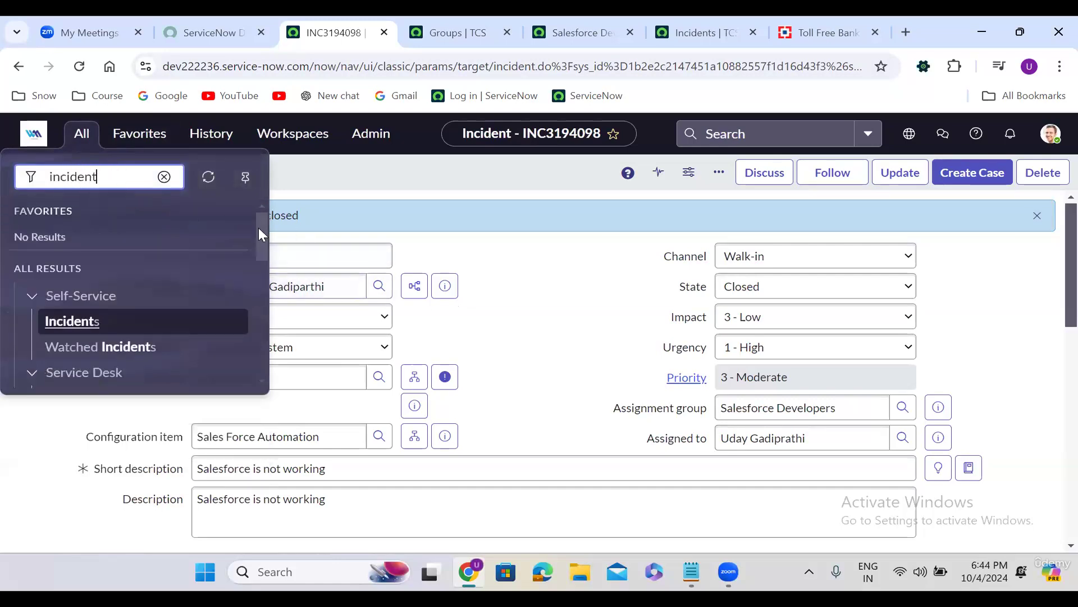
{"action": "left_click_drag", "start_coordinate": [258, 228], "coordinate": [260, 338]}
{"action": "left_click", "coordinate": [118, 298]}
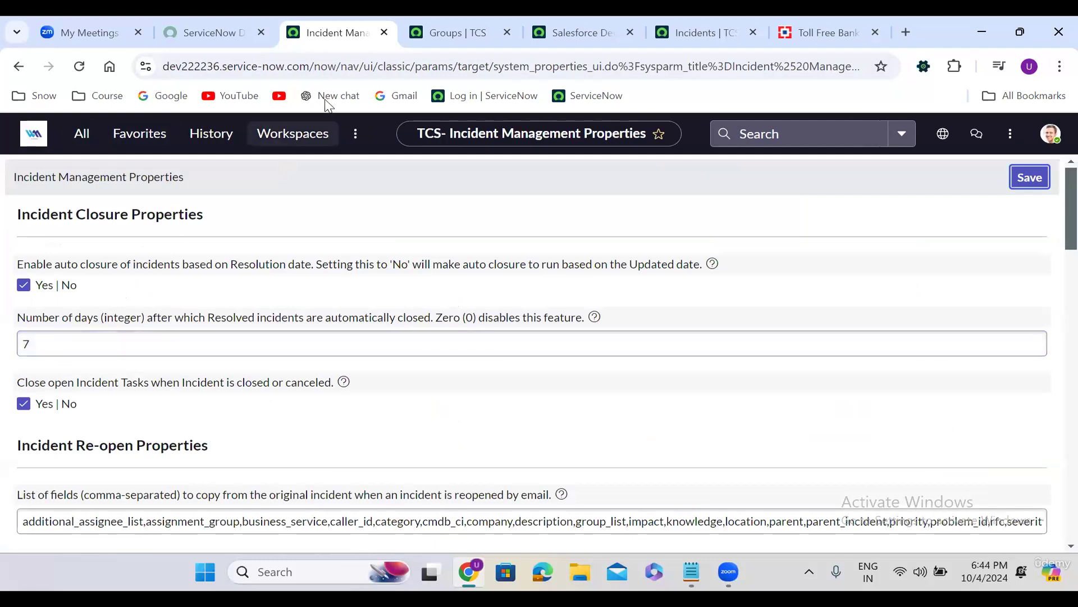
Filter the navigator by 'scheduled jobs' and open System Definition > Scheduled Jobs
{"action": "left_click", "coordinate": [84, 141]}
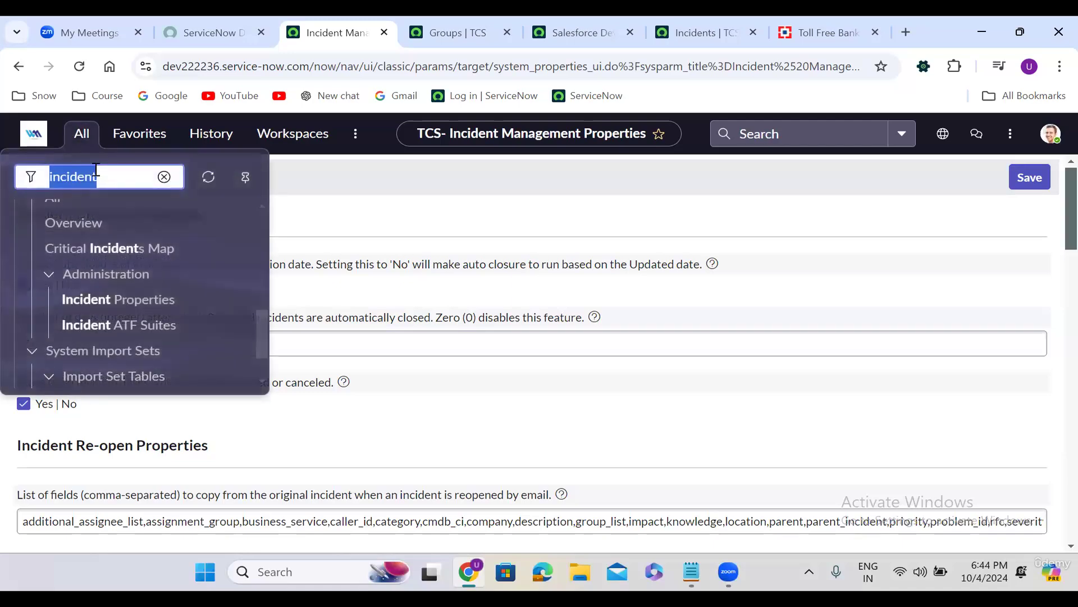
{"action": "type", "text": "scheduled "}
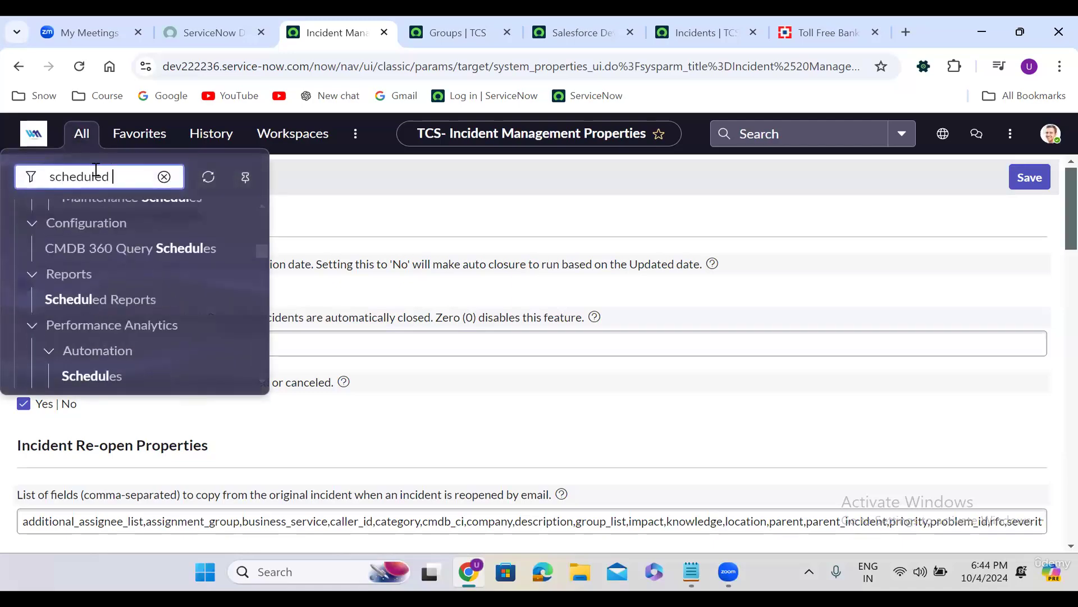
{"action": "type", "text": "jobs"}
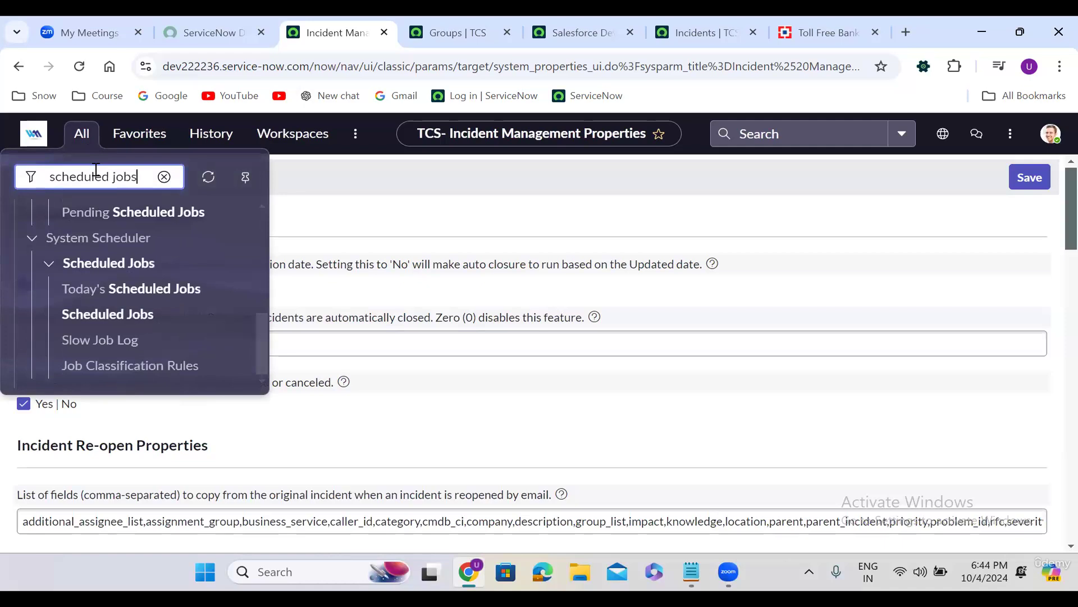
{"action": "left_click", "coordinate": [261, 352]}
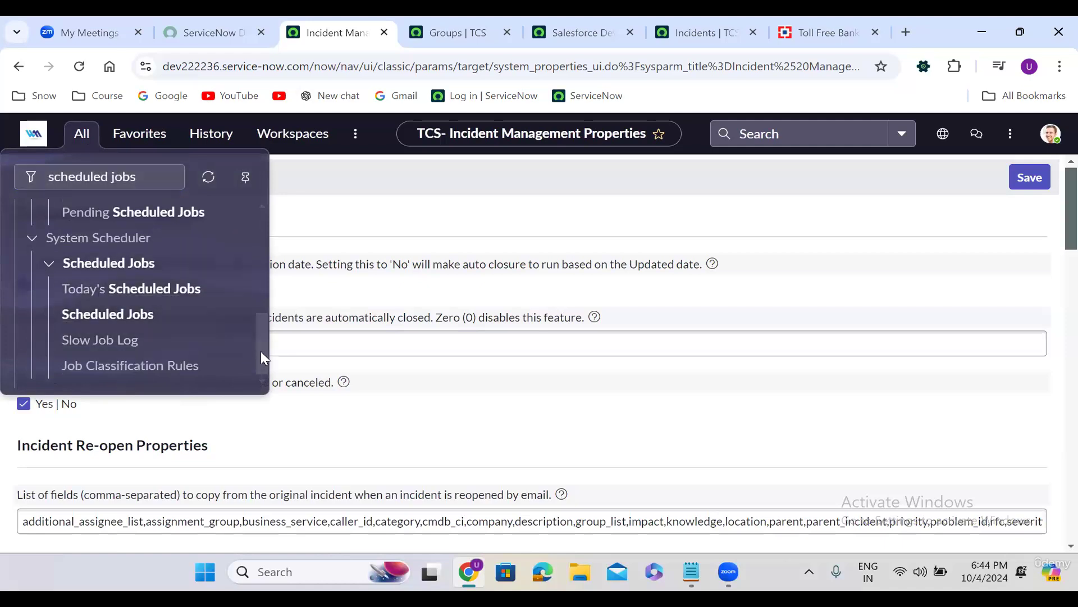
{"action": "left_click_drag", "start_coordinate": [261, 352], "coordinate": [259, 207]}
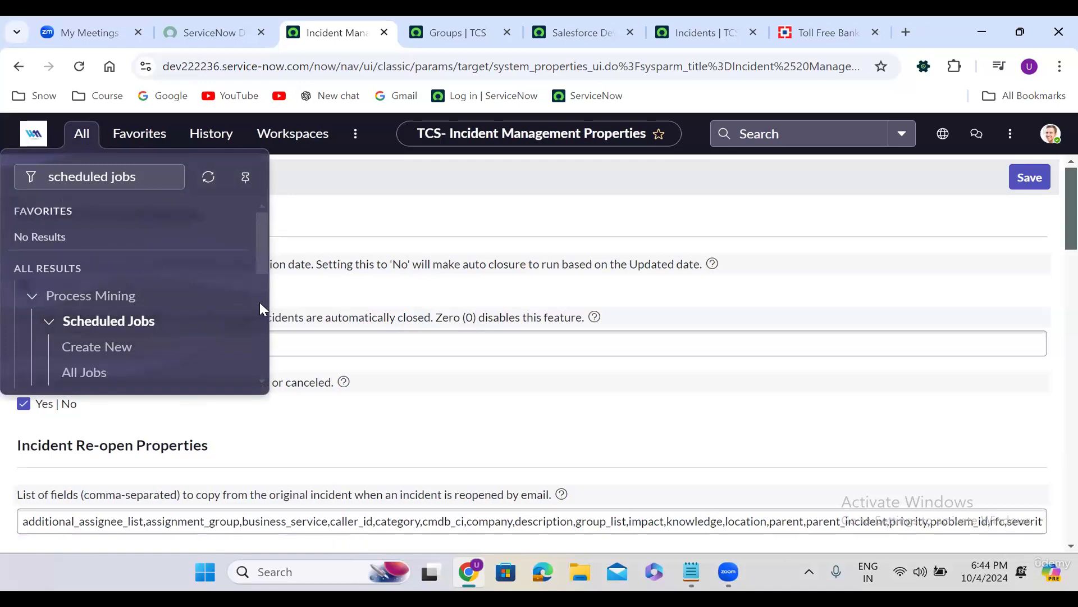
{"action": "left_click_drag", "start_coordinate": [263, 231], "coordinate": [263, 269]}
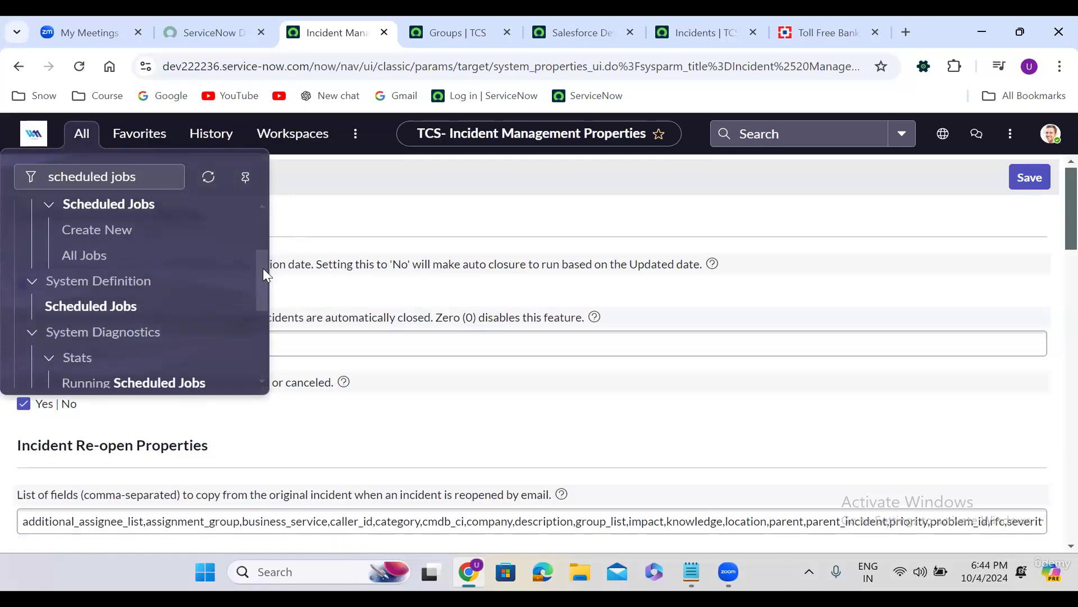
{"action": "left_click", "coordinate": [68, 285]}
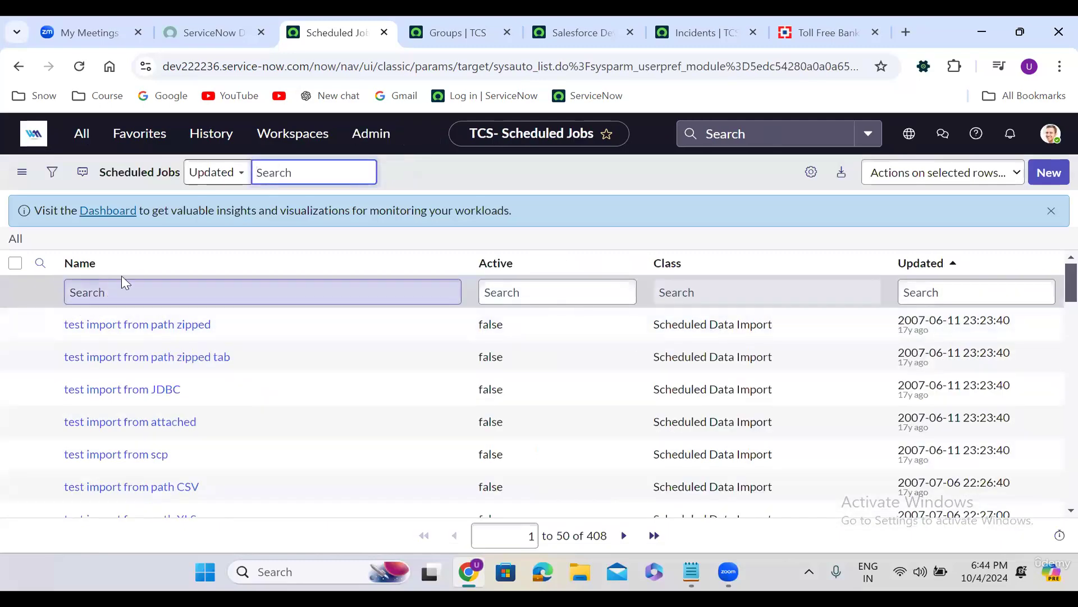
Create a new scheduled job that runs a custom script, checking its Daily run frequency
{"action": "left_click", "coordinate": [1054, 174]}
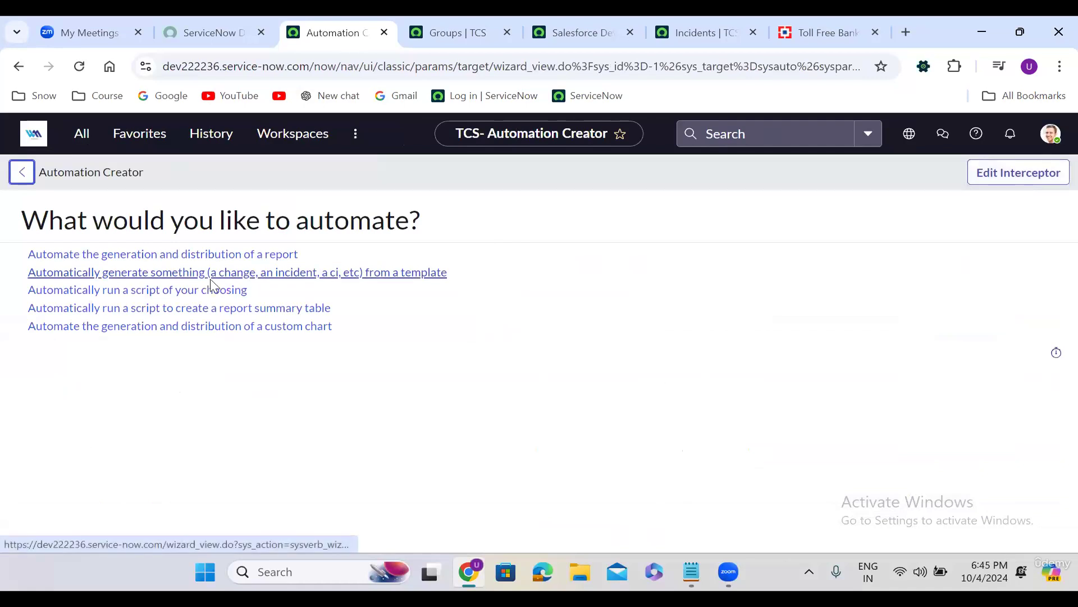
{"action": "left_click", "coordinate": [172, 294]}
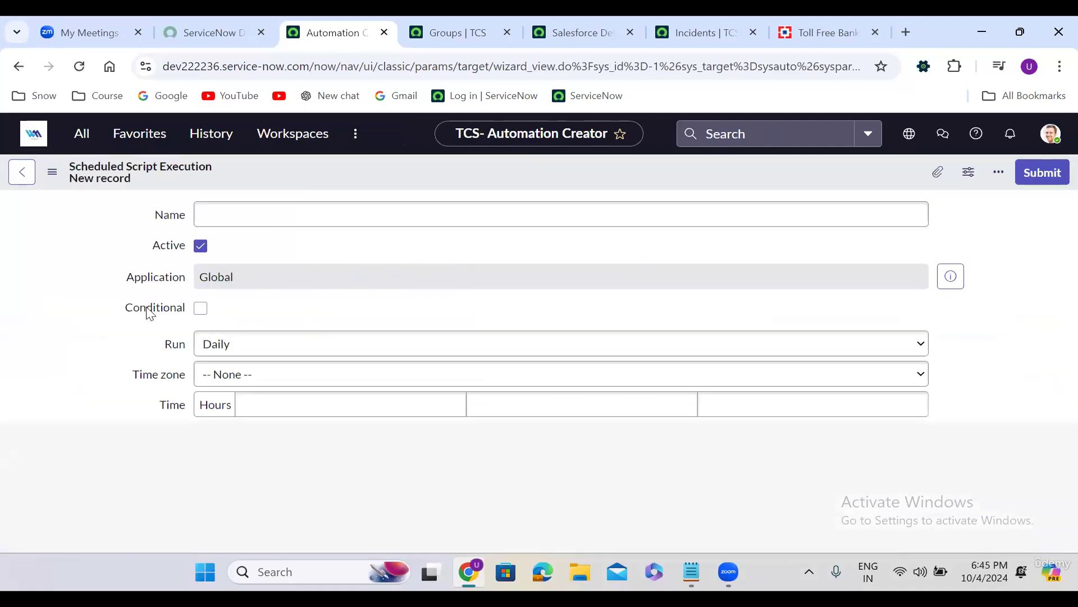
{"action": "left_click", "coordinate": [167, 342]}
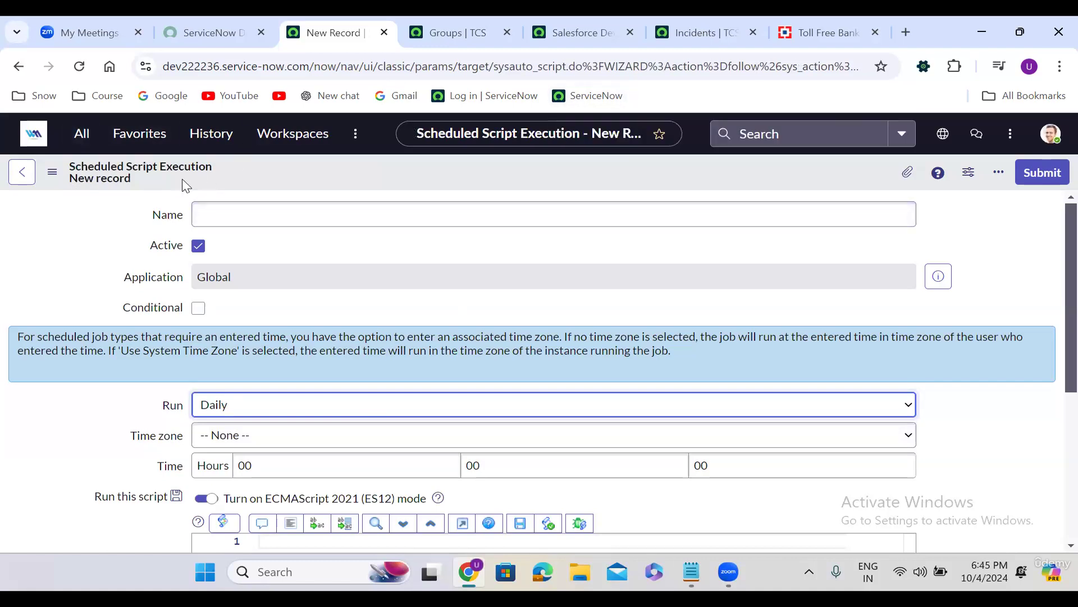
Return to the home page, then browse the All menu's 'scheduled jobs' module results
{"action": "left_click", "coordinate": [33, 139]}
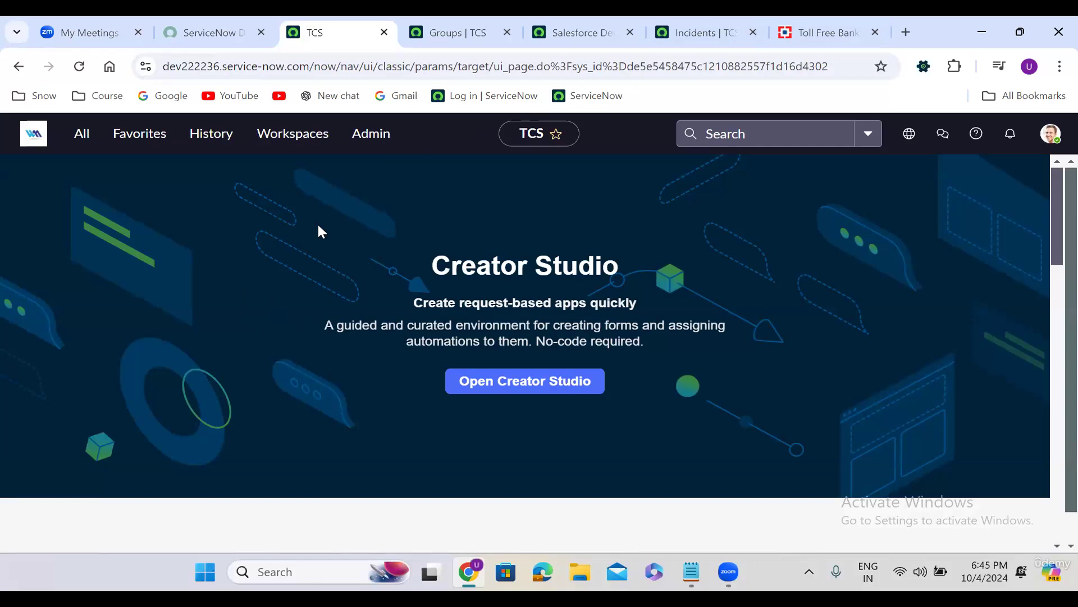
{"action": "left_click", "coordinate": [81, 137]}
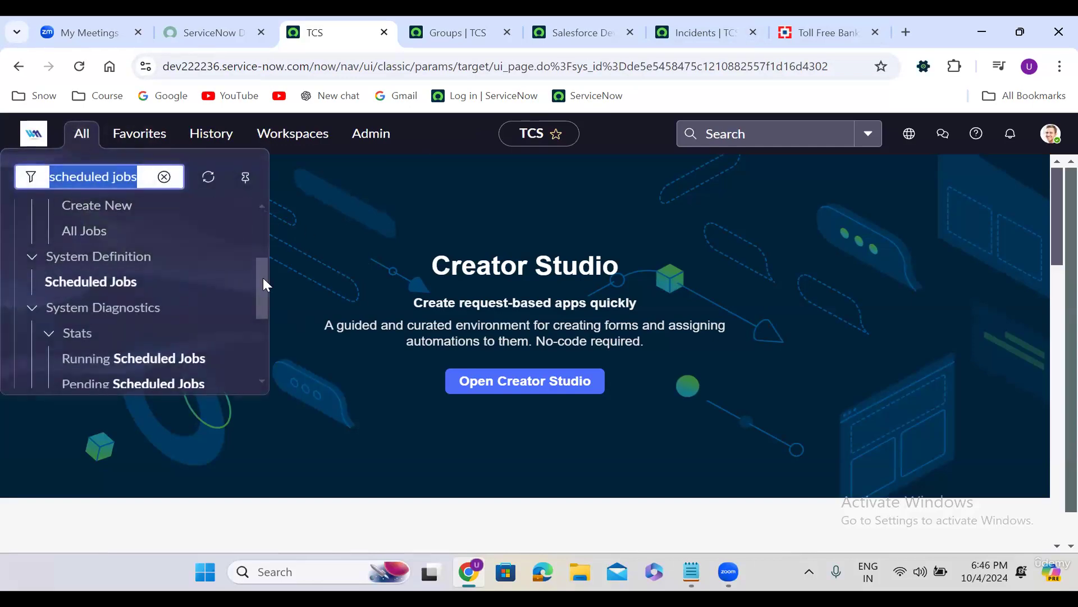
{"action": "left_click_drag", "start_coordinate": [262, 278], "coordinate": [270, 215]}
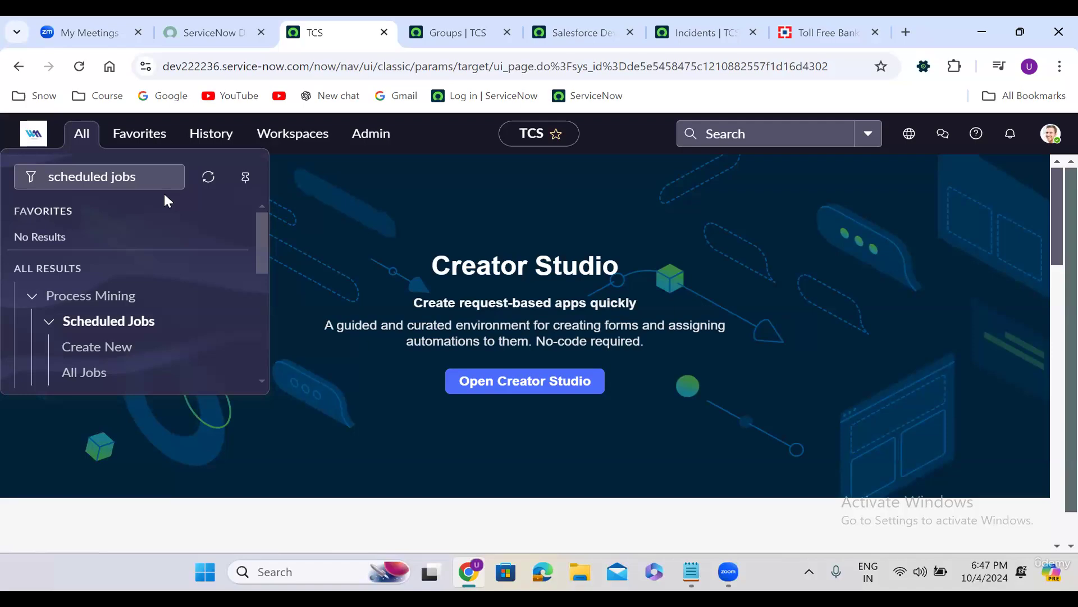
Reopen incident INC3194098 from History and show its Notes and activity history
{"action": "left_click", "coordinate": [591, 19]}
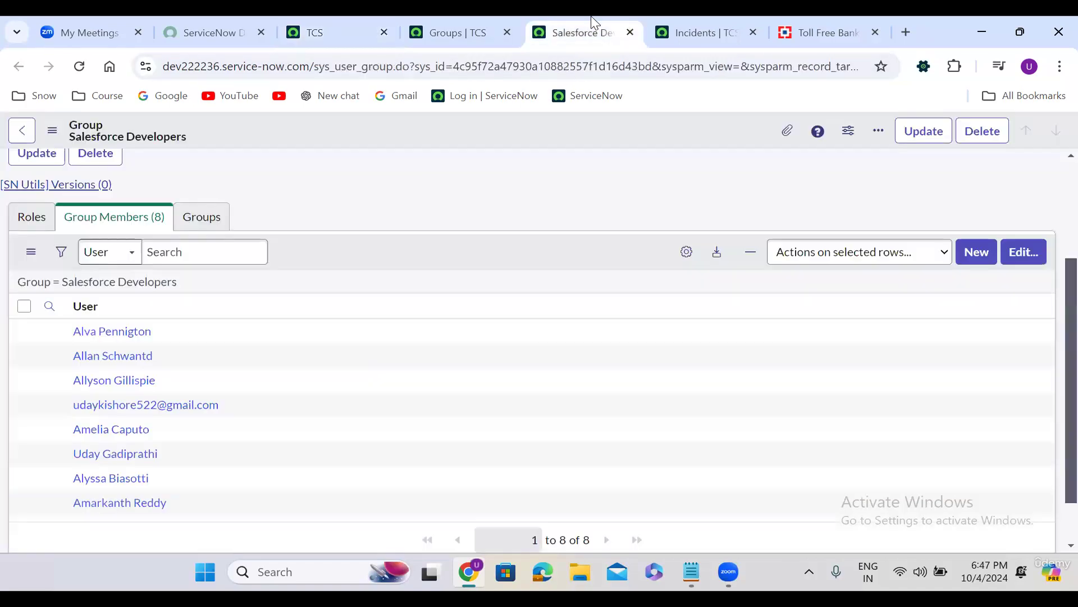
{"action": "left_click", "coordinate": [338, 24]}
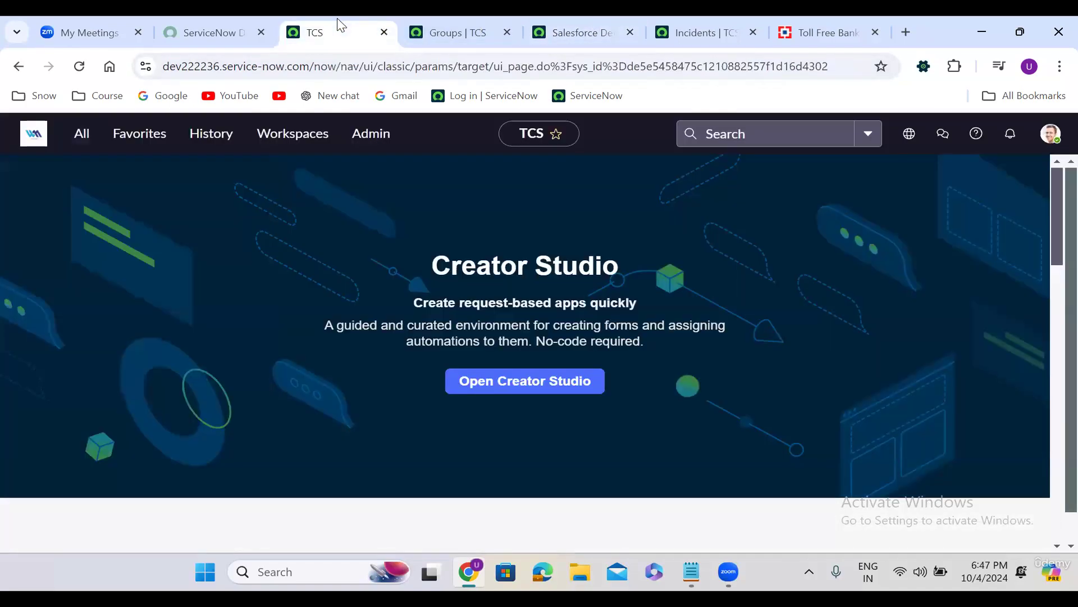
{"action": "left_click", "coordinate": [209, 147]}
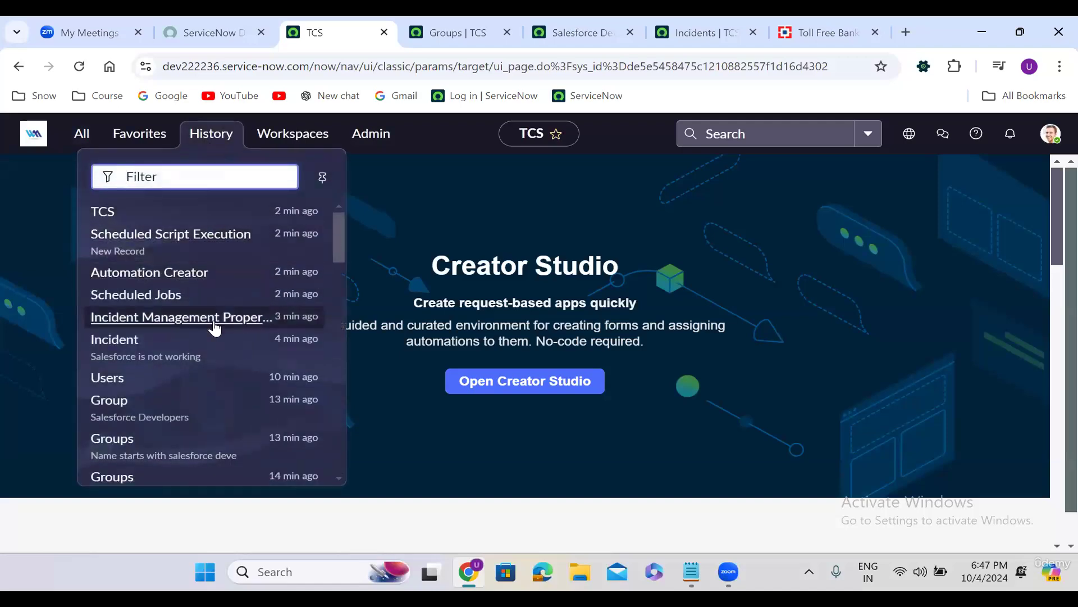
{"action": "left_click", "coordinate": [185, 339]}
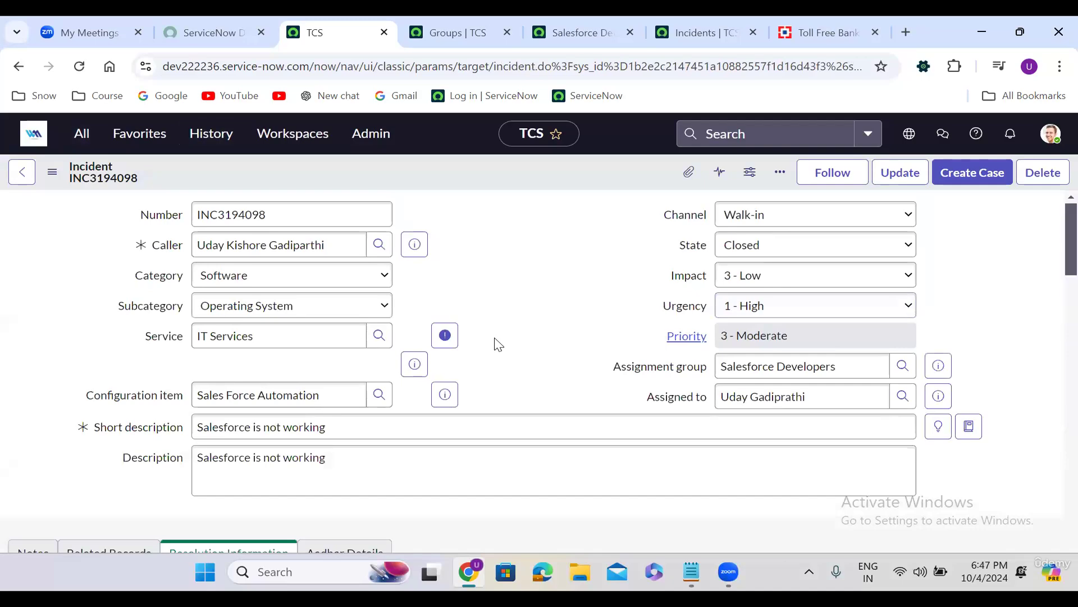
{"action": "scroll", "coordinate": [499, 345], "scroll_direction": "down", "scroll_amount": 5}
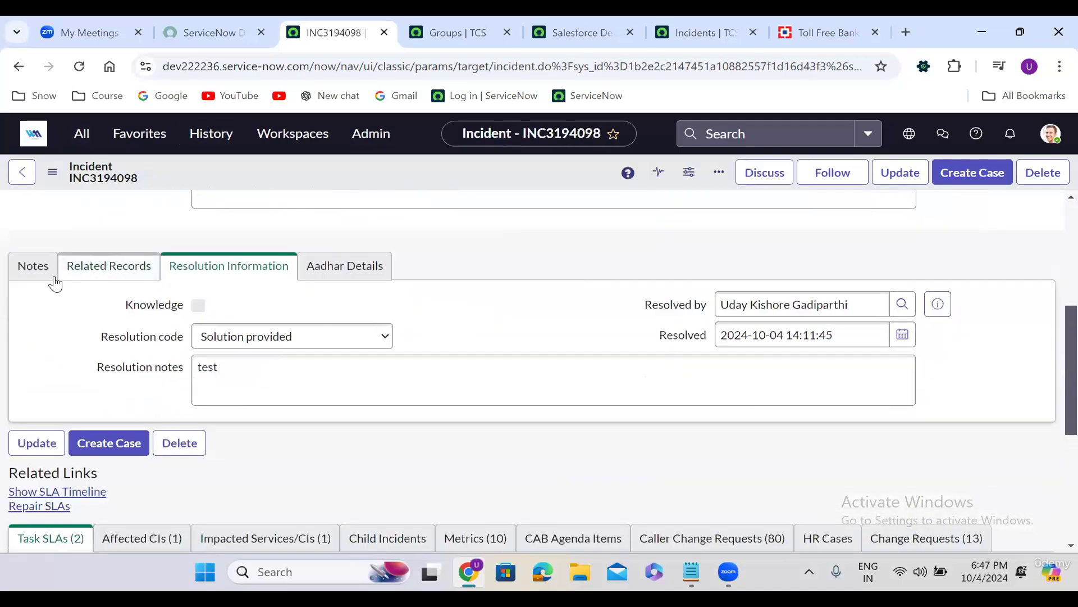
{"action": "left_click", "coordinate": [45, 274]}
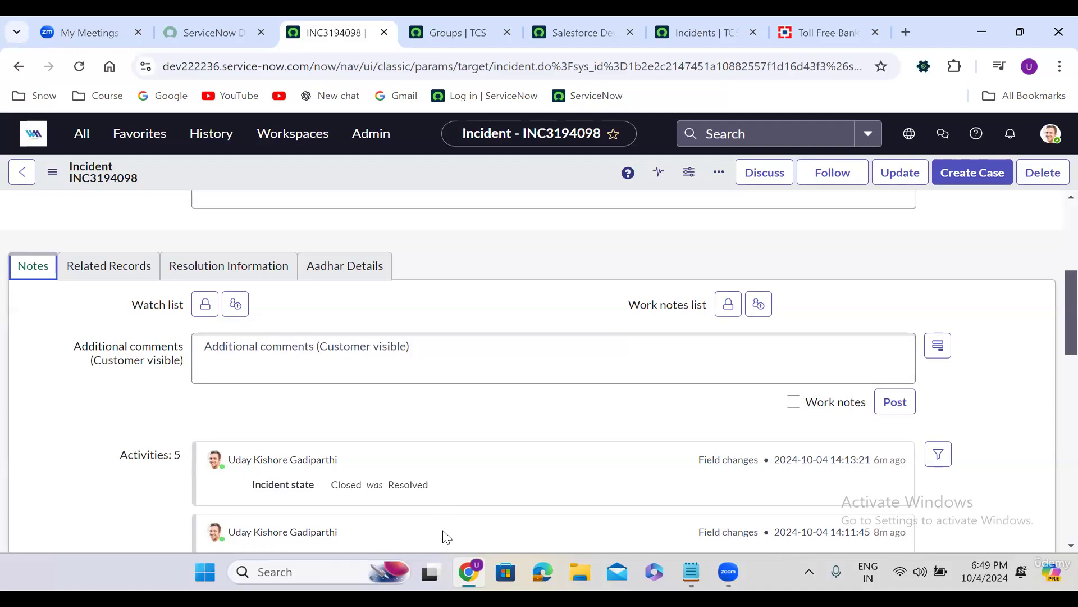
{"action": "key", "text": "alt+Tab"}
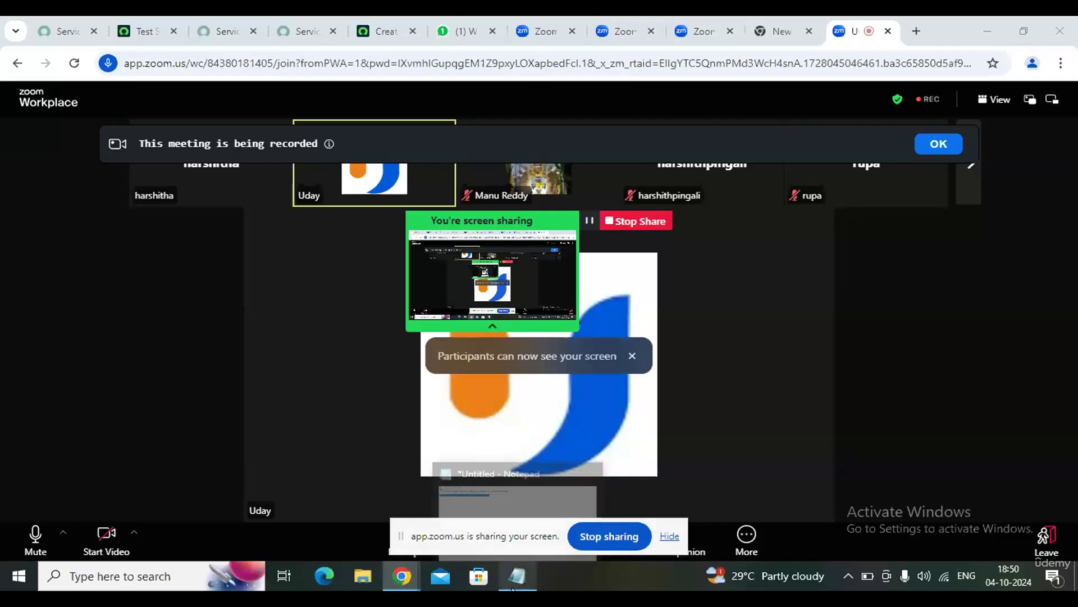
From the Test Suites page, enter incident.list in the navigator filter to open the Incidents list
{"action": "mouse_move", "coordinate": [516, 576]}
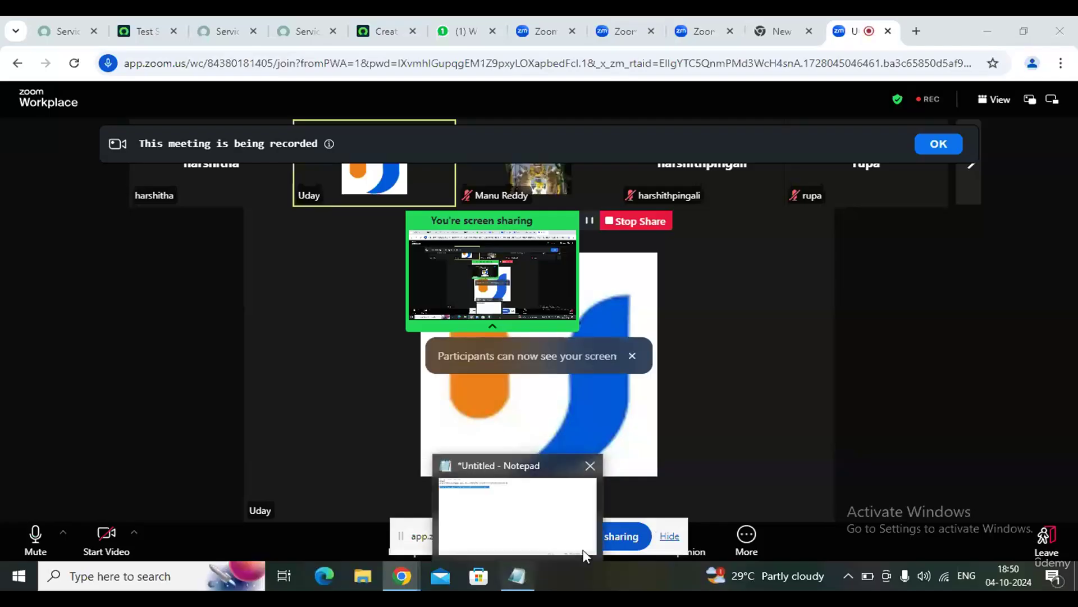
{"action": "left_click", "coordinate": [138, 31]}
{"action": "left_click", "coordinate": [170, 101]}
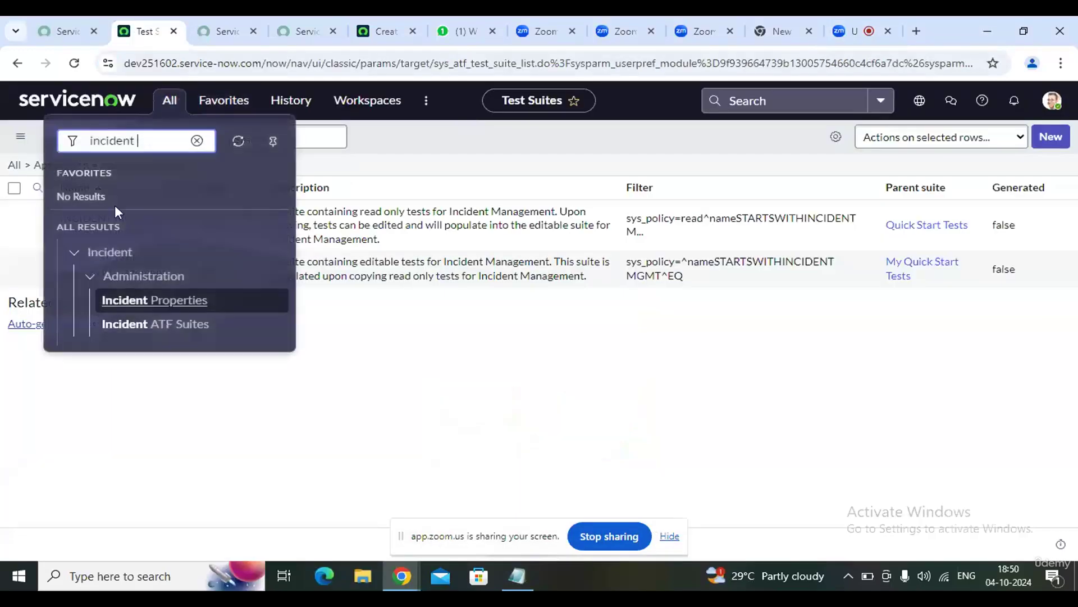
{"action": "type", "text": "list"}
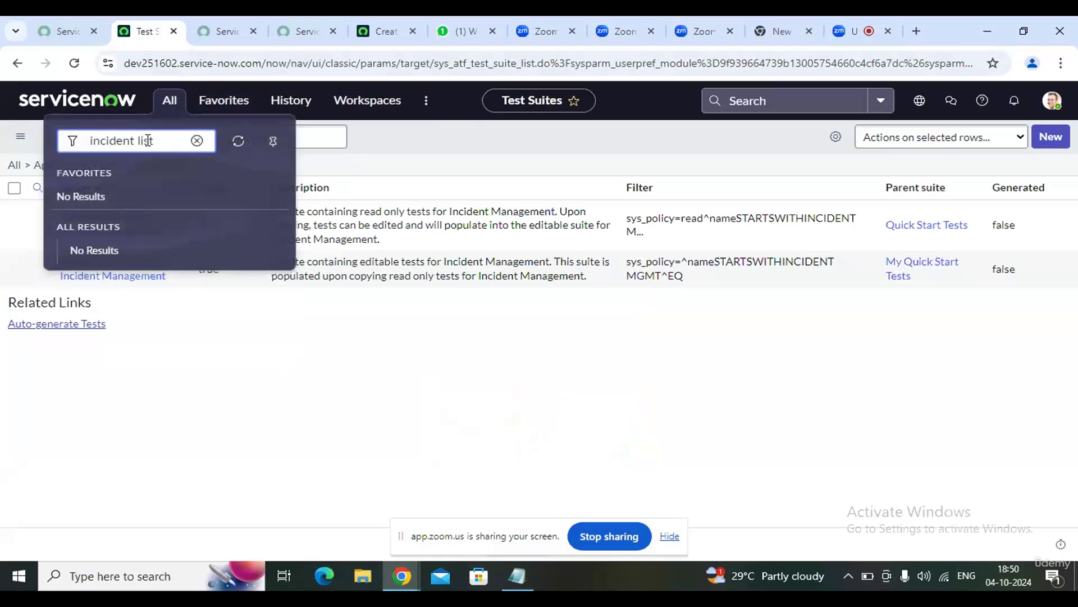
{"action": "key", "text": "BackSpace"}
{"action": "type", "text": "."}
{"action": "left_click", "coordinate": [164, 141]}
{"action": "key", "text": "Return"}
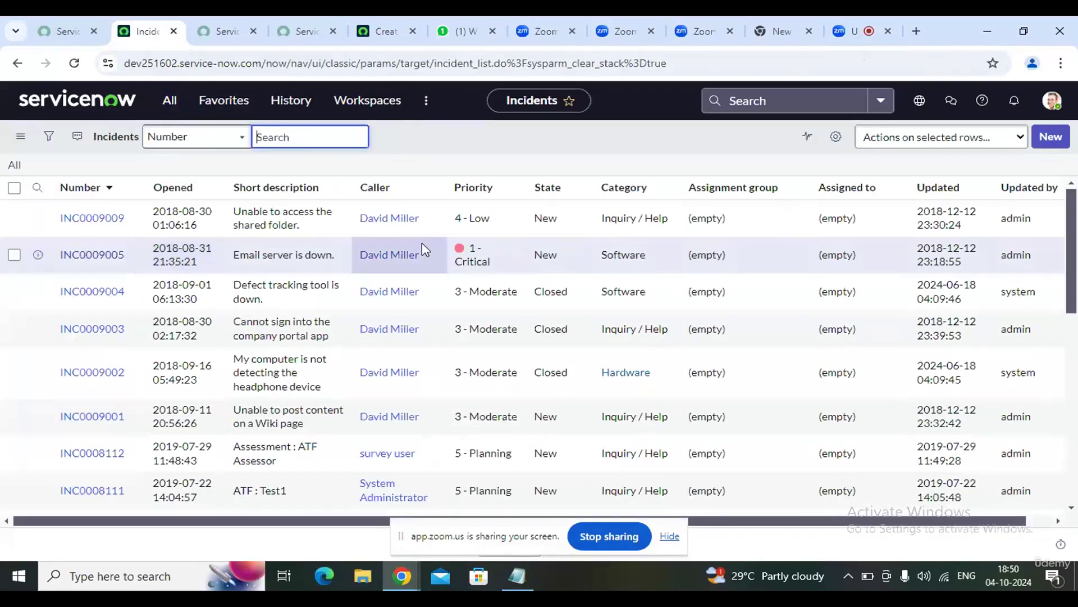
Filter the navigator by 'incident' to list Incident modules such as Create New
{"action": "left_click", "coordinate": [179, 106]}
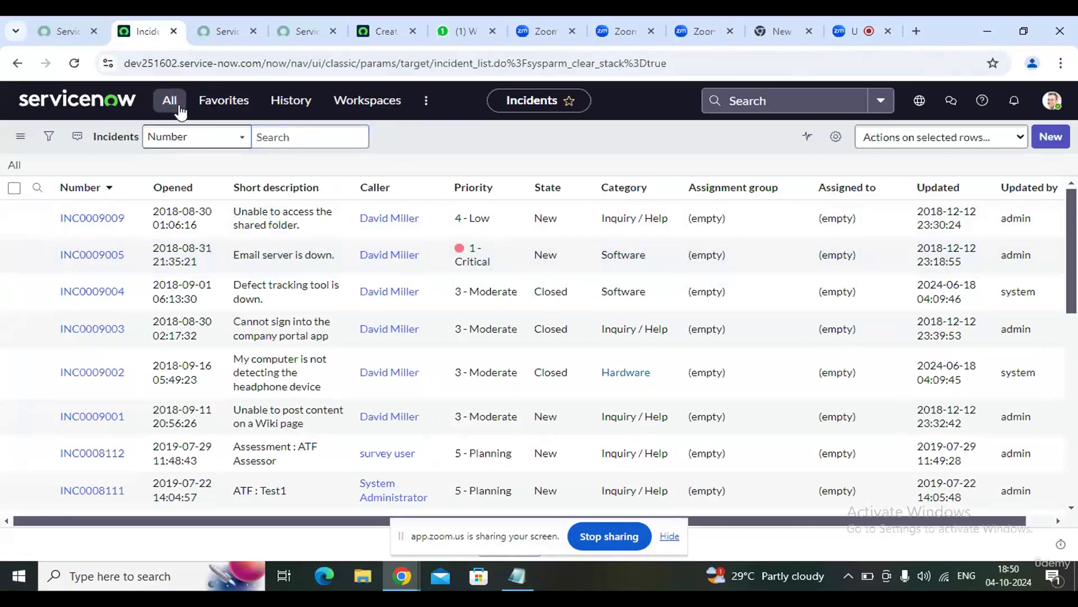
{"action": "left_click", "coordinate": [180, 111]}
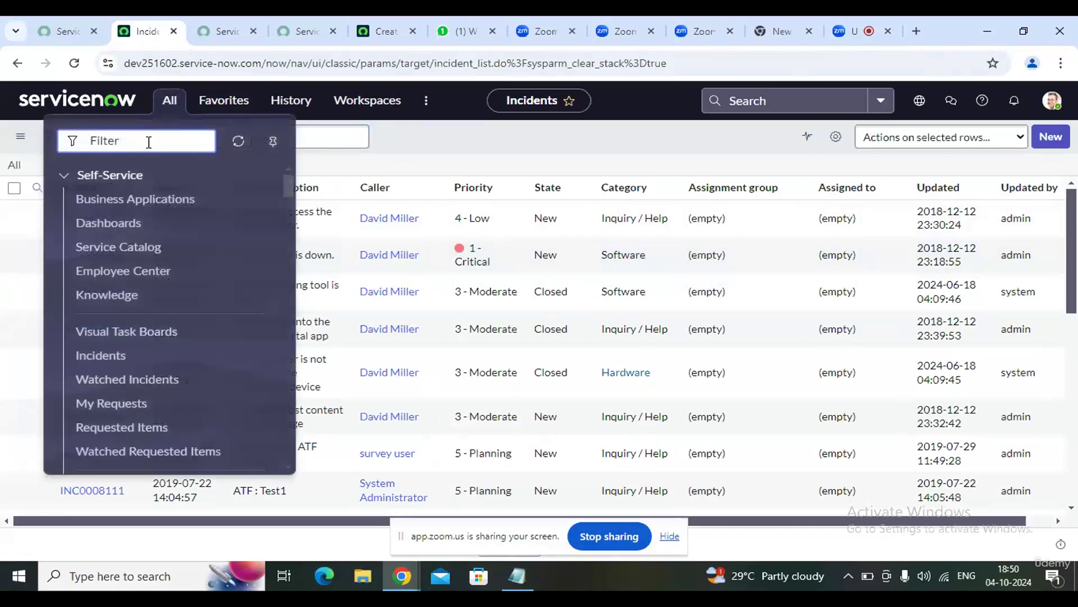
{"action": "type", "text": "in"}
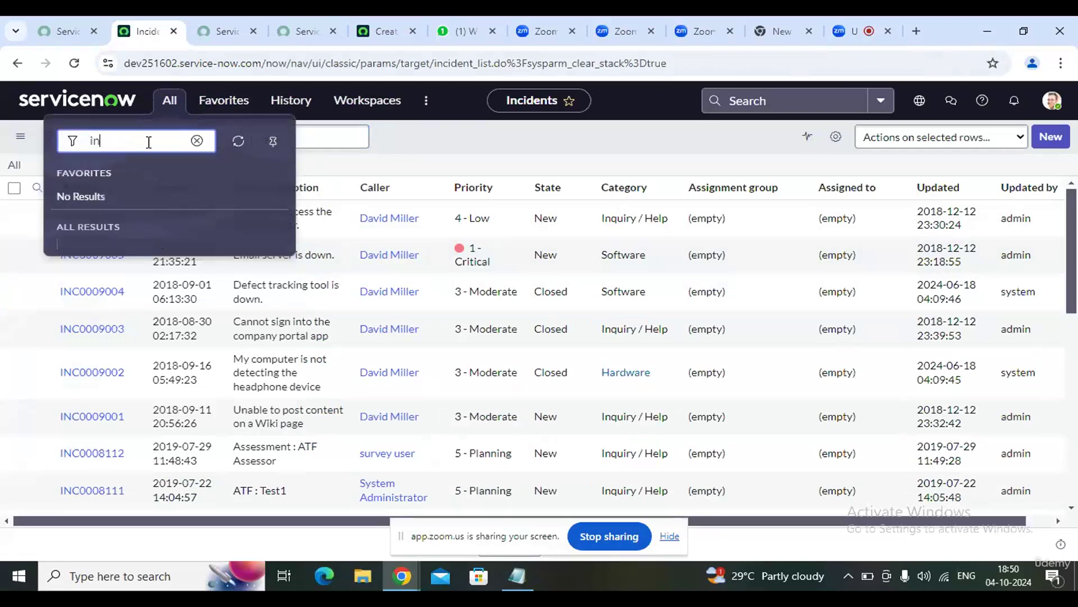
{"action": "type", "text": "cident"}
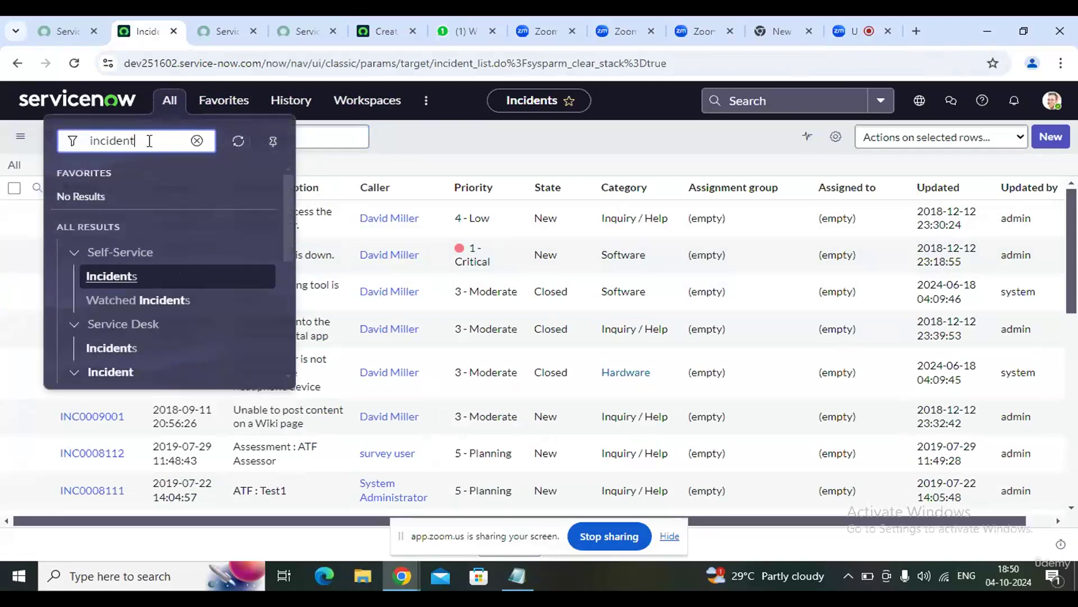
{"action": "scroll", "coordinate": [135, 269], "scroll_direction": "down", "scroll_amount": 5}
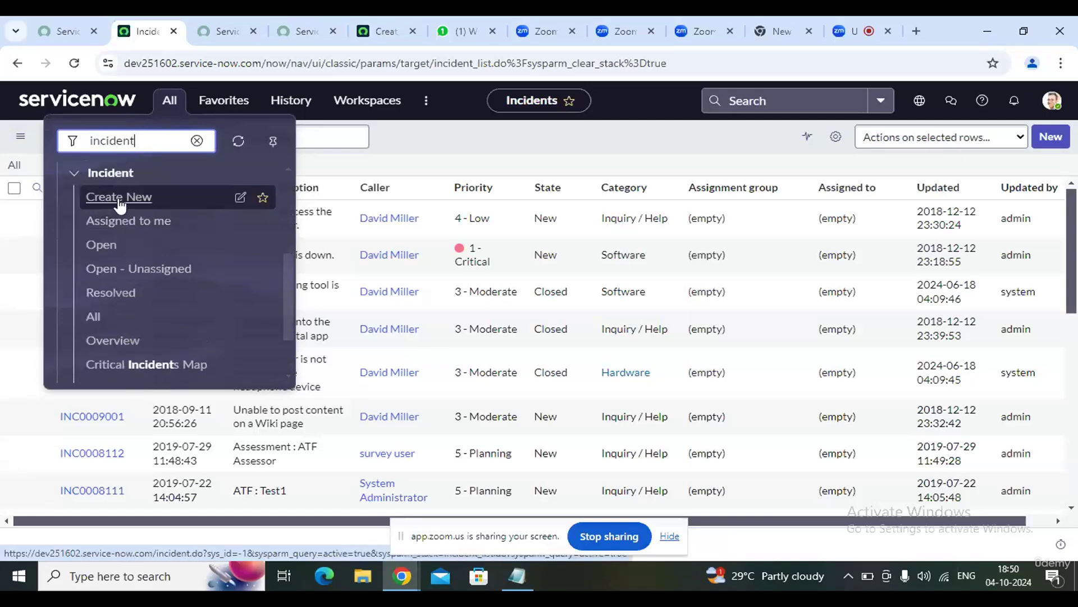
Open blank incident INC0010003, look over its empty fields and Caller, then return to Zoom
{"action": "left_click", "coordinate": [119, 197]}
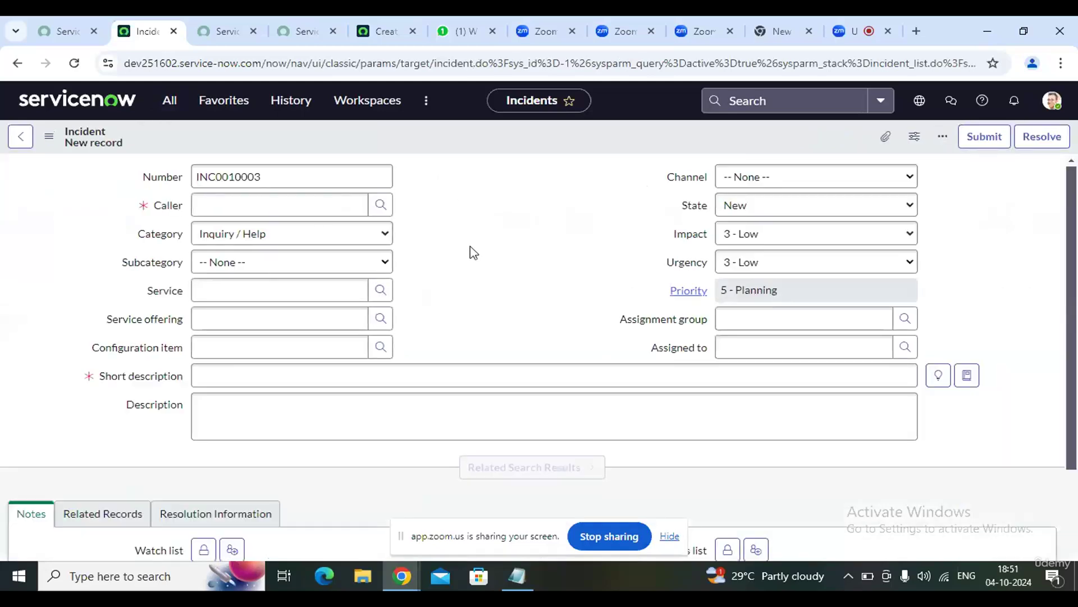
{"action": "scroll", "coordinate": [472, 253], "scroll_direction": "down", "scroll_amount": 1}
{"action": "scroll", "coordinate": [475, 259], "scroll_direction": "down", "scroll_amount": 3}
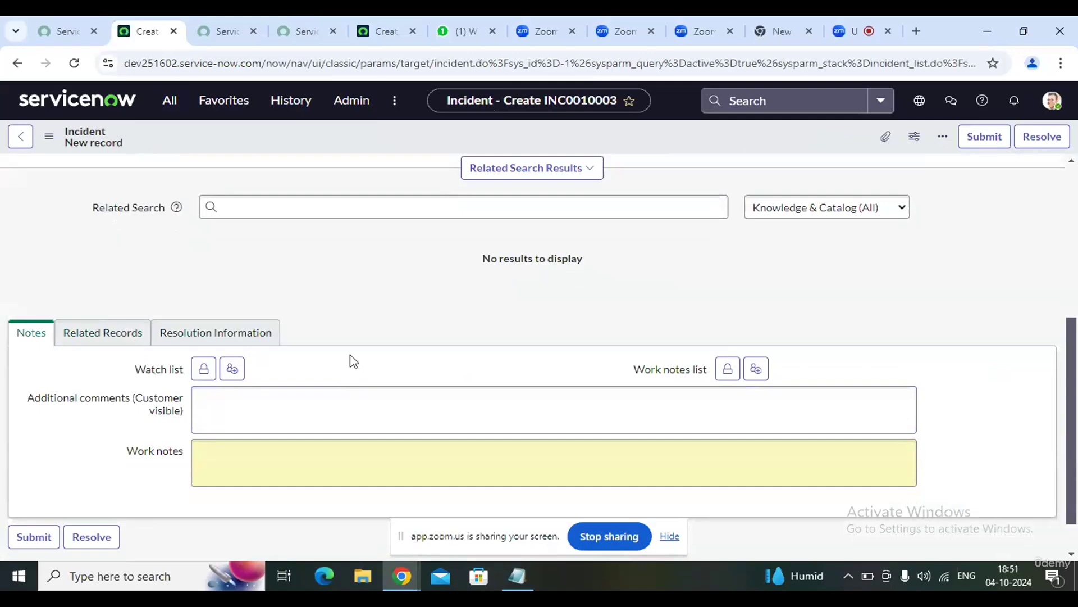
{"action": "scroll", "coordinate": [426, 354], "scroll_direction": "up", "scroll_amount": 1}
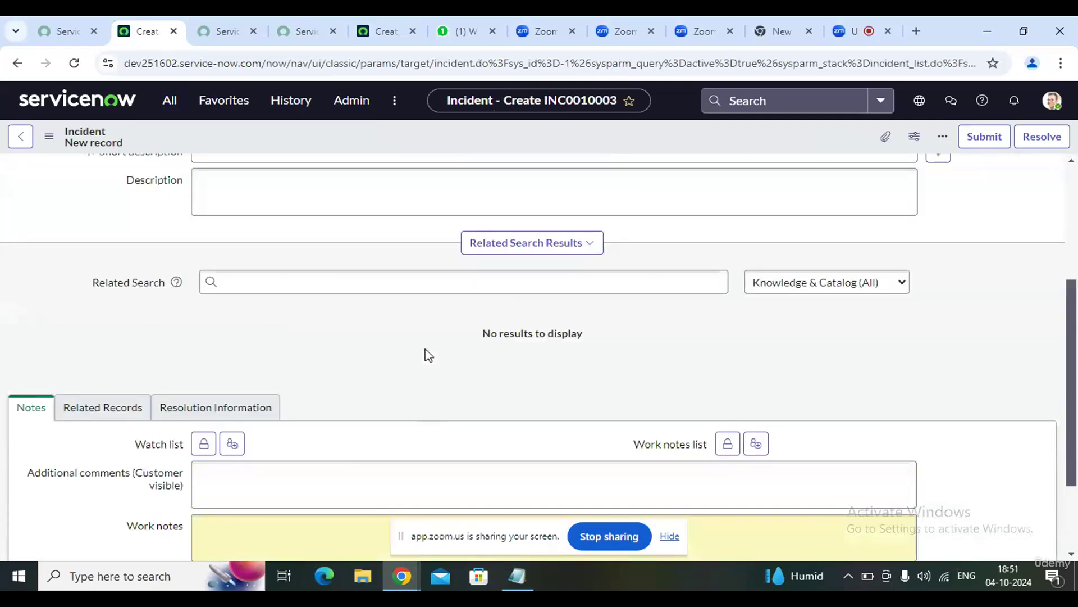
{"action": "scroll", "coordinate": [427, 354], "scroll_direction": "up", "scroll_amount": 1}
{"action": "scroll", "coordinate": [440, 433], "scroll_direction": "up", "scroll_amount": 2}
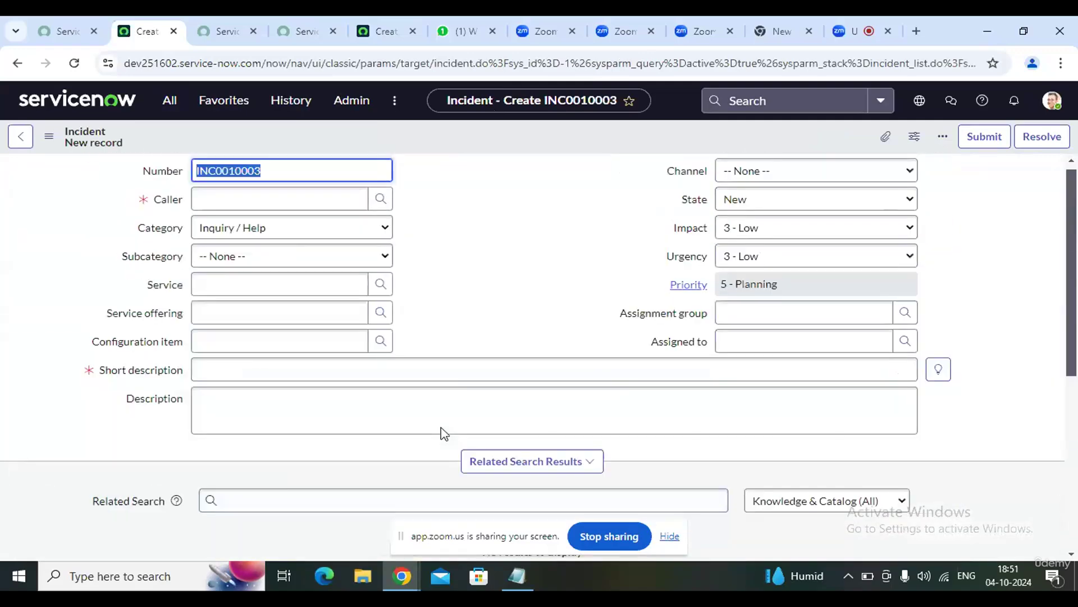
{"action": "left_click", "coordinate": [213, 206]}
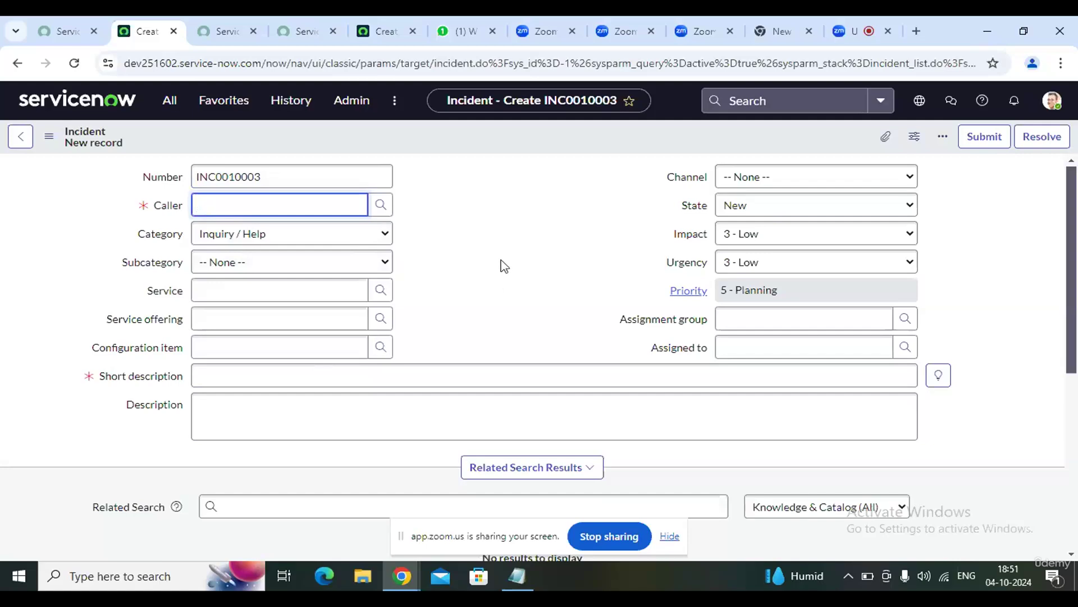
{"action": "scroll", "coordinate": [507, 292], "scroll_direction": "down", "scroll_amount": 3}
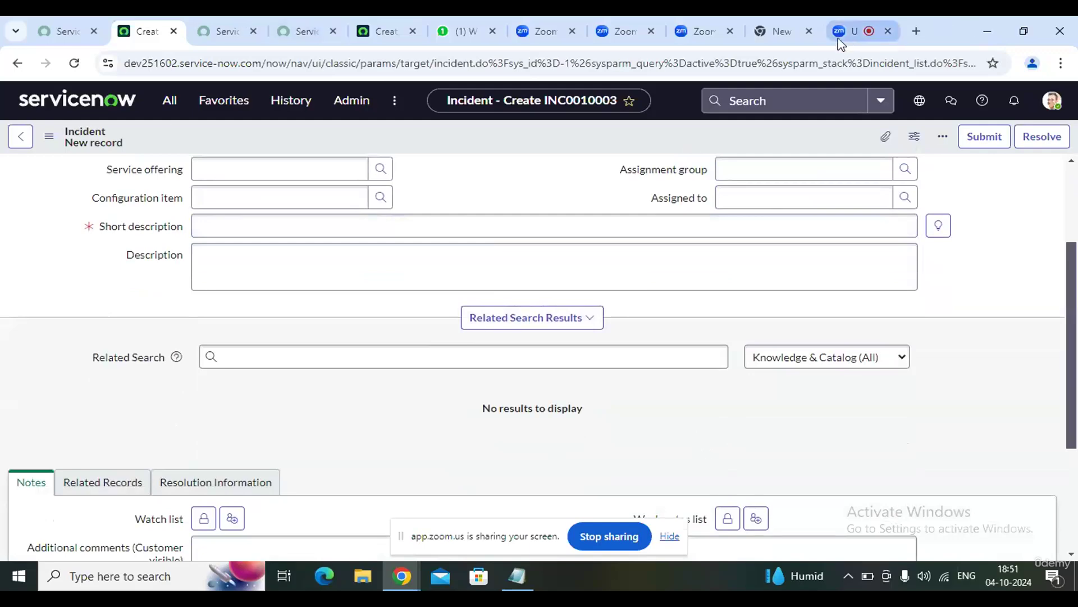
{"action": "left_click", "coordinate": [857, 31]}
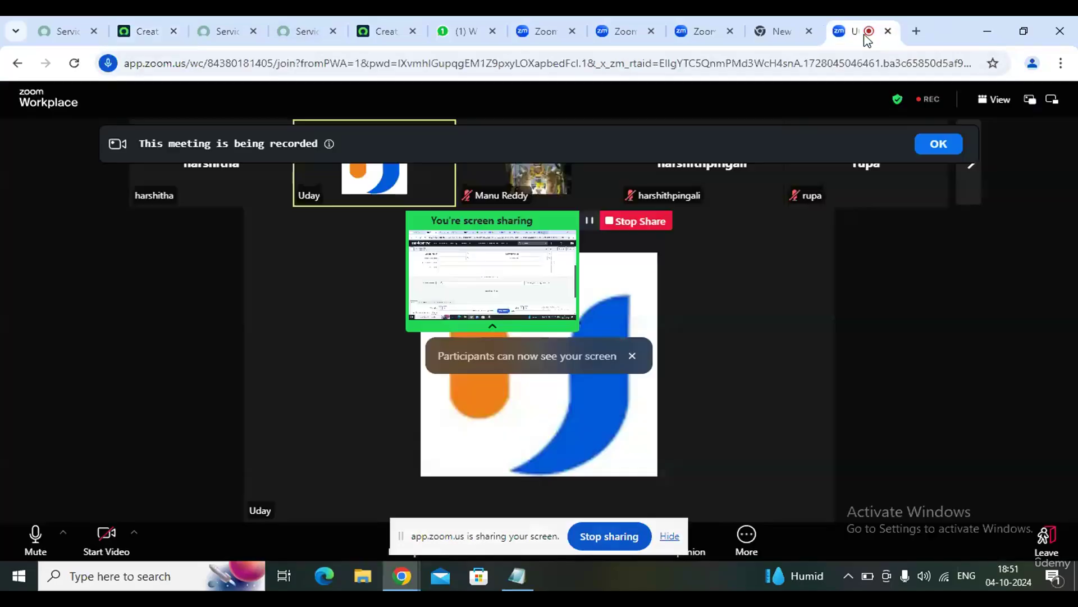